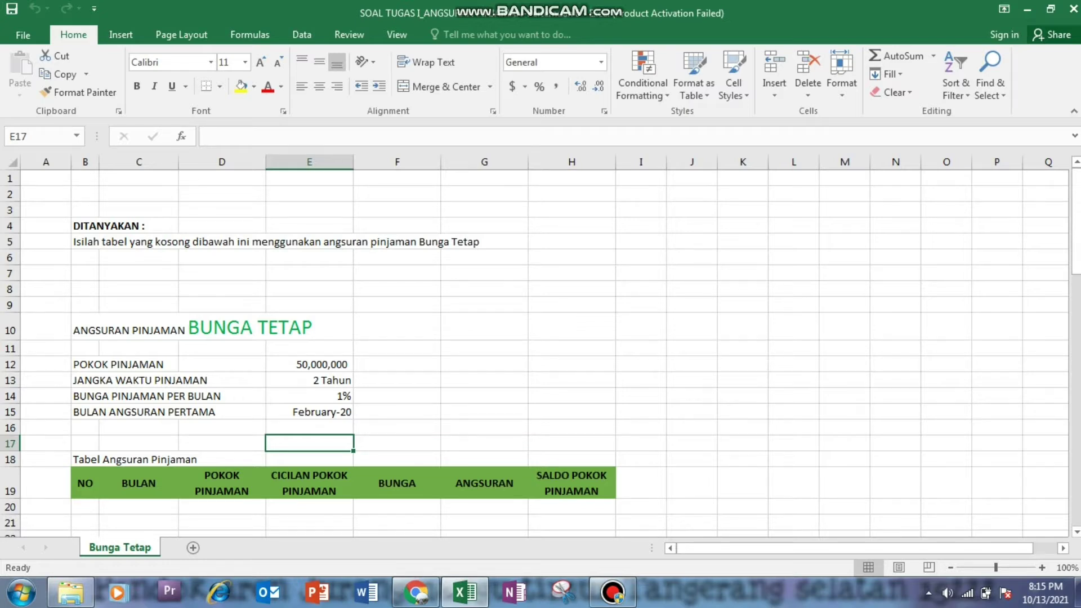
- Review the fixed-interest loan data: principal, loan term, monthly interest rate and first instalment month
drag(48, 328, 145, 381)
click(85, 288)
drag(85, 329, 337, 413)
click(397, 348)
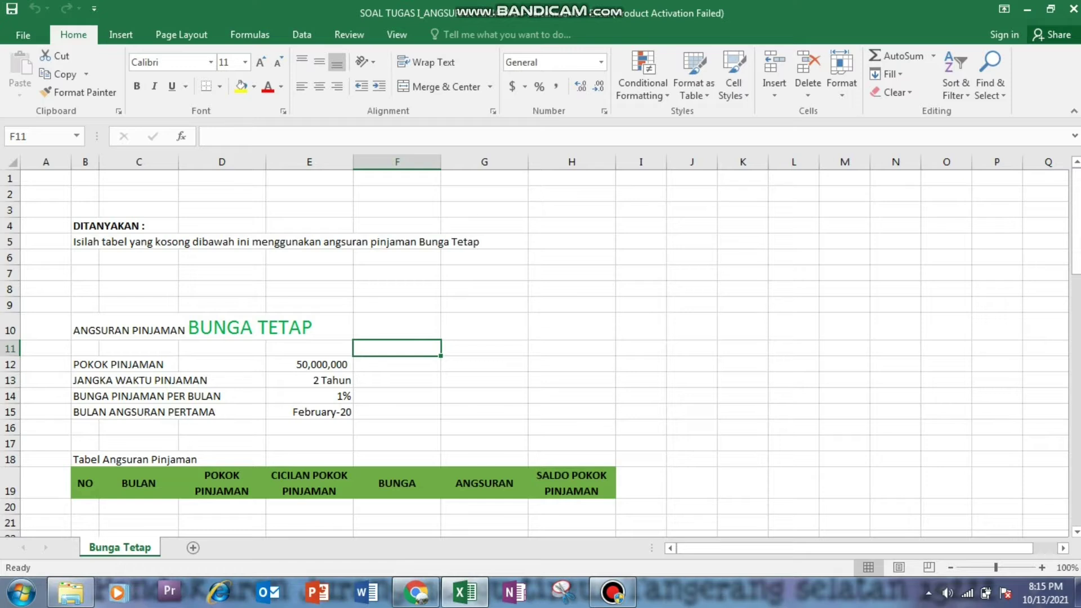
drag(84, 365, 326, 380)
drag(84, 396, 327, 396)
click(99, 412)
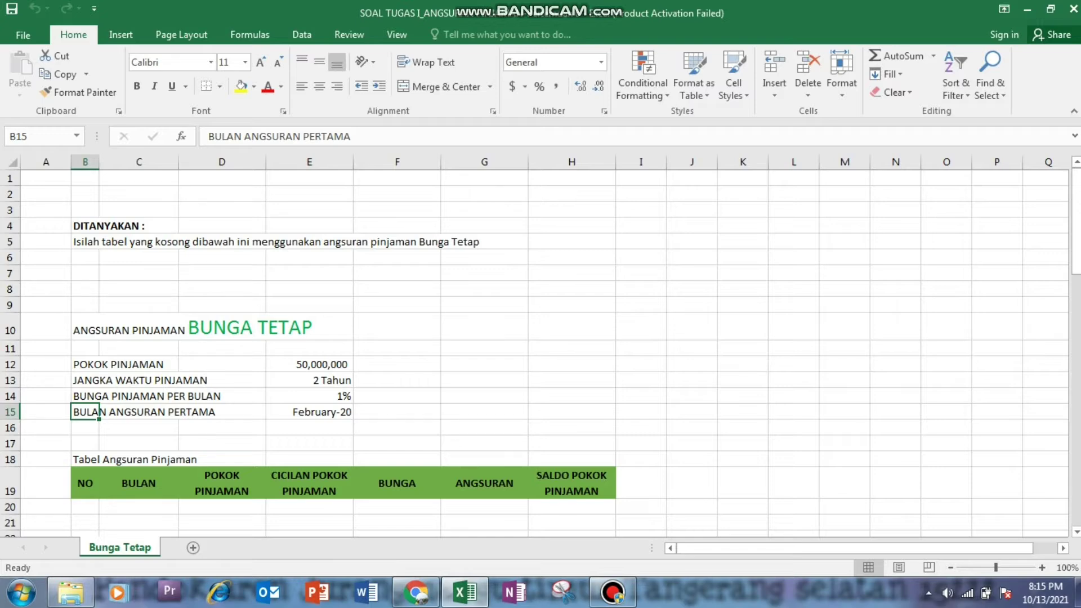
- Enter 1 in B20 as the first row number and link month cell C20 to the first instalment month with =E15
scroll(544, 353, down, 2)
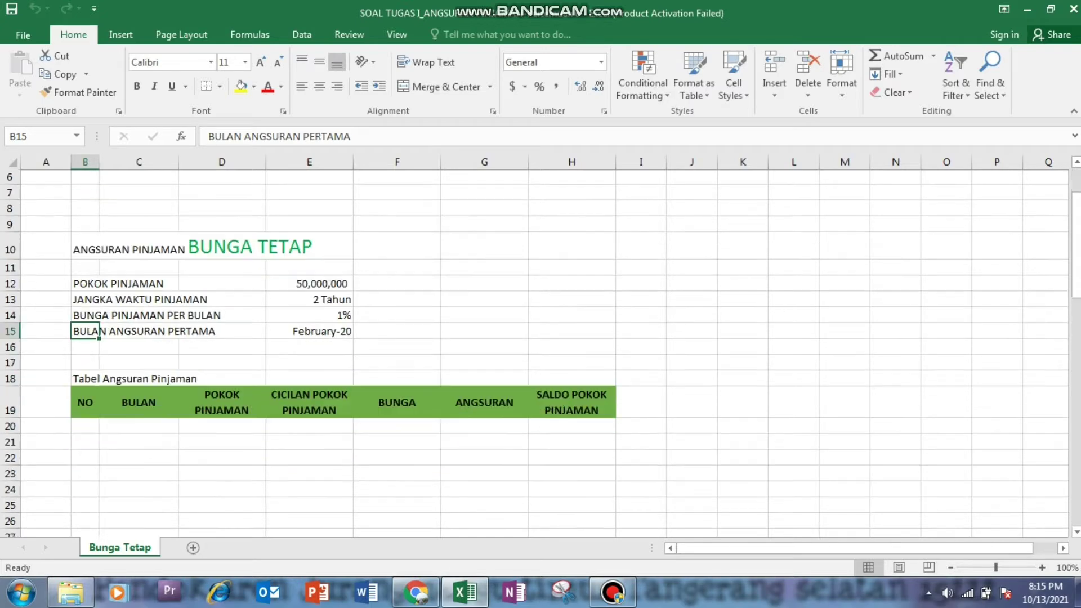
click(85, 428)
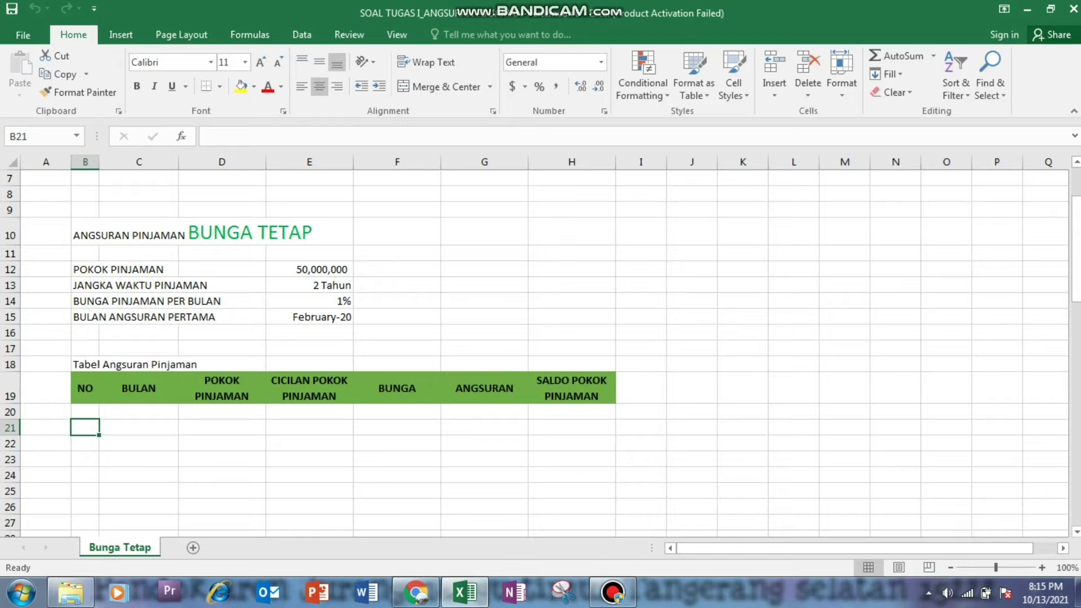
click(85, 412)
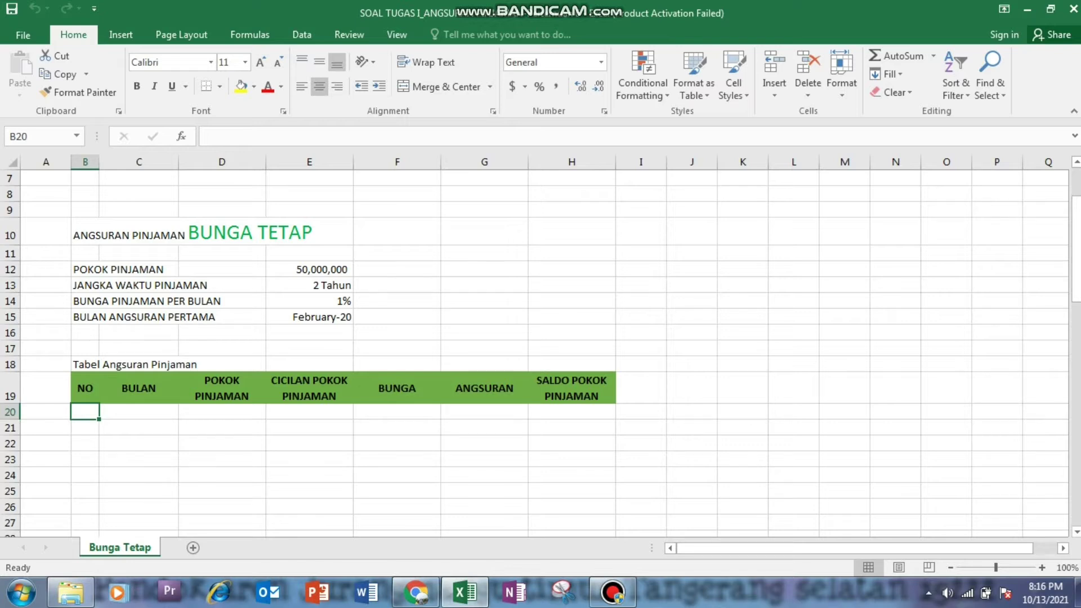
text(1)
key(Tab)
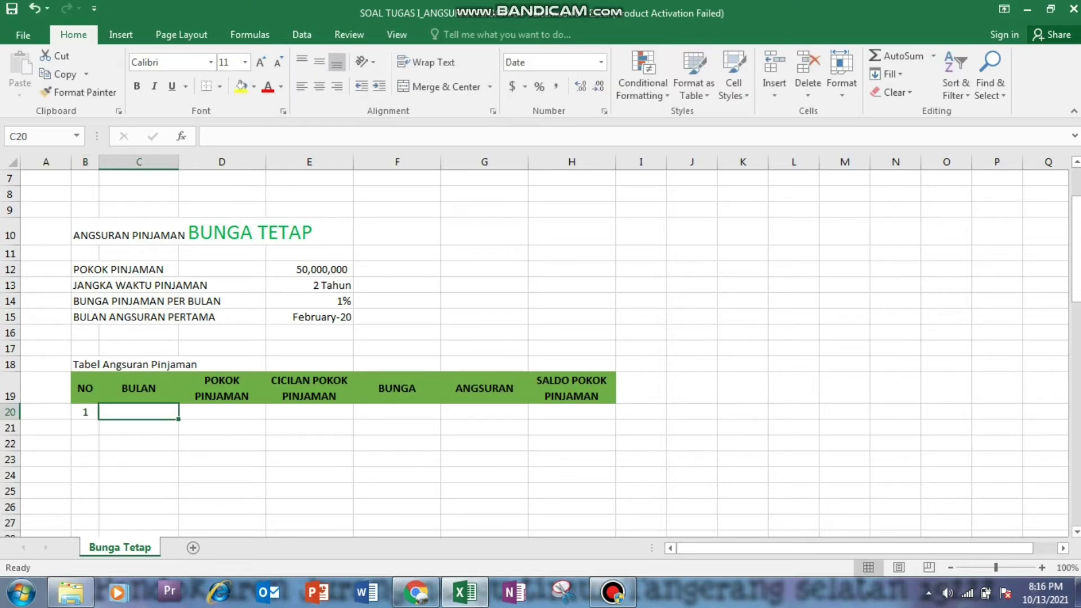
text(=)
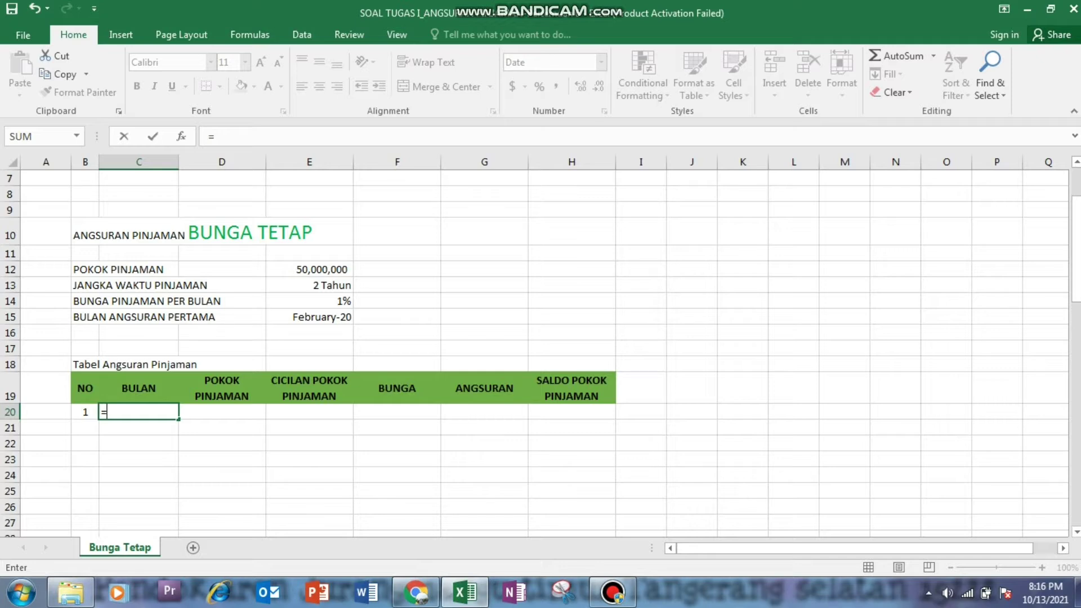
click(309, 317)
key(Return)
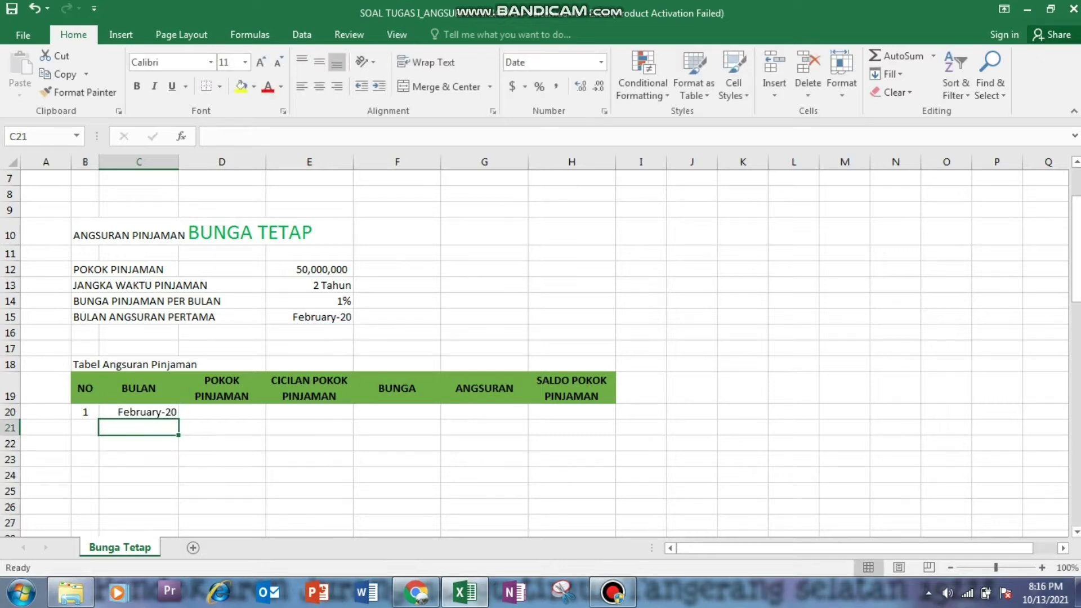
- Link the first POKOK PINJAMAN cell, D20, to the loan principal with =E12
key(Up)
key(Right)
text(=)
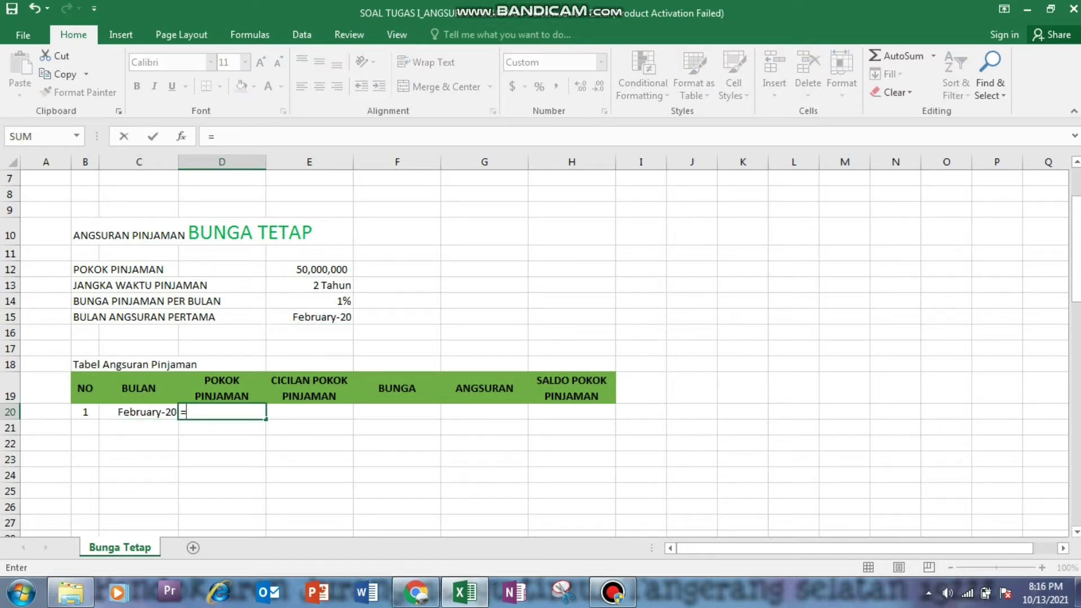
click(309, 270)
key(Return)
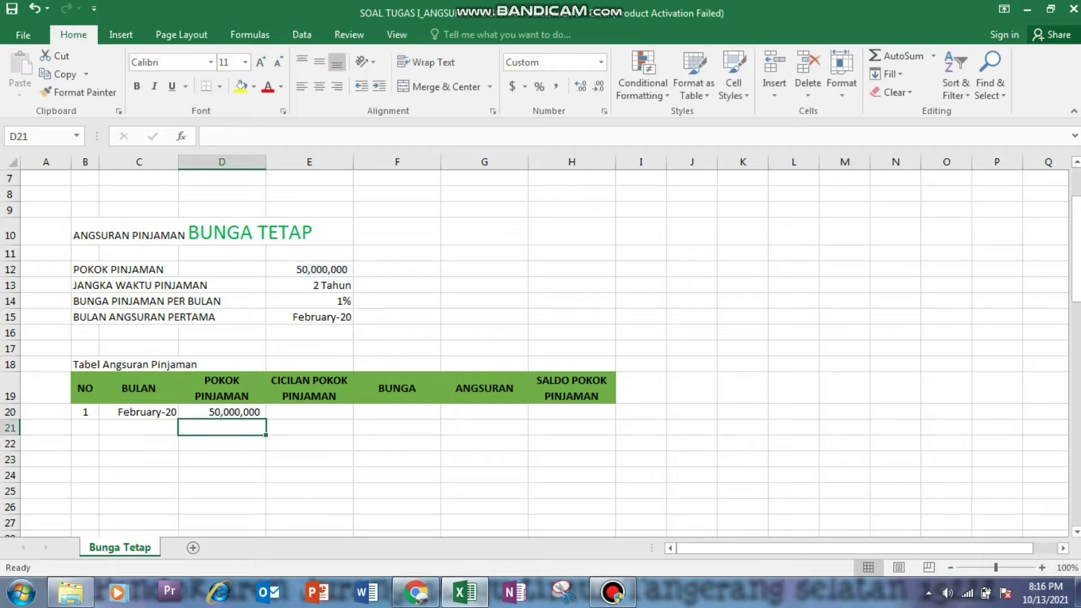
- Set the loan term value in E13 to 24
click(309, 286)
drag(141, 285, 312, 285)
key(Left)
key(Right)
key(Right)
key(Right)
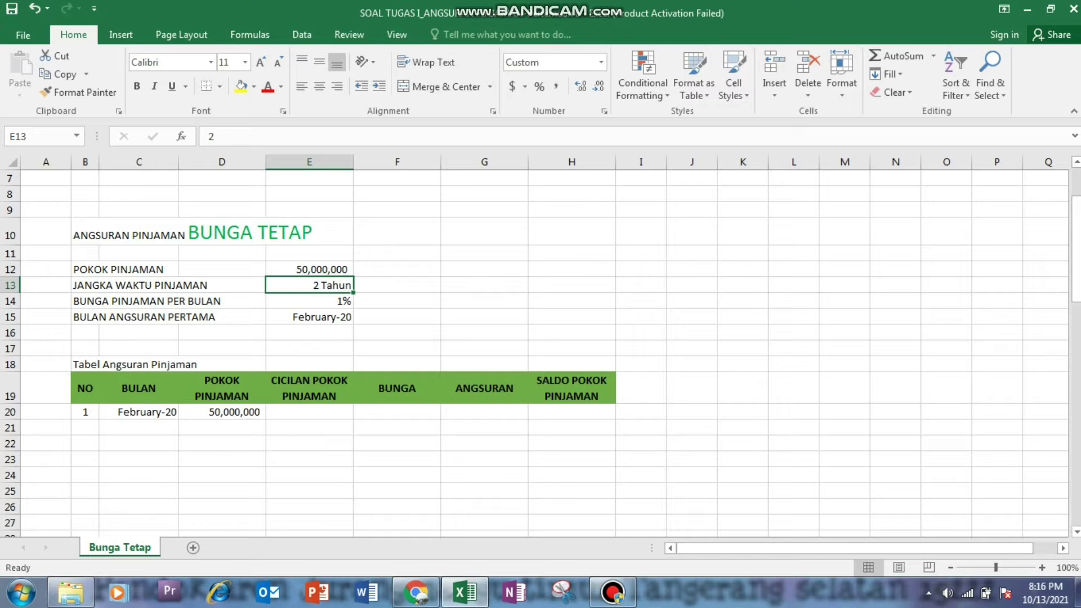
double_click(325, 285)
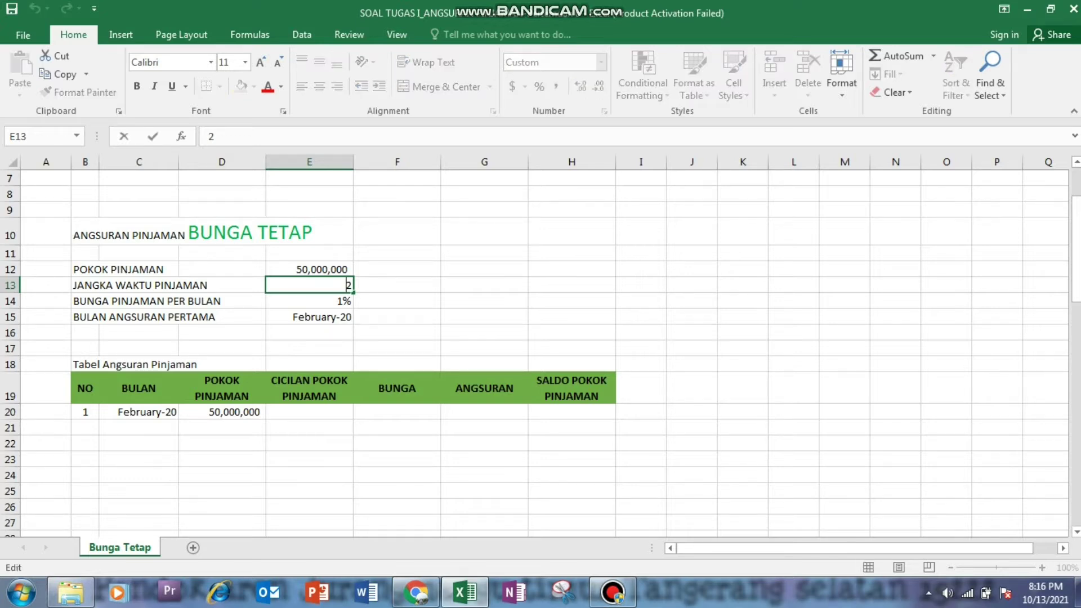
drag(332, 286, 394, 285)
text(25\)
key(BackSpace)
key(BackSpace)
text(4)
key(Return)
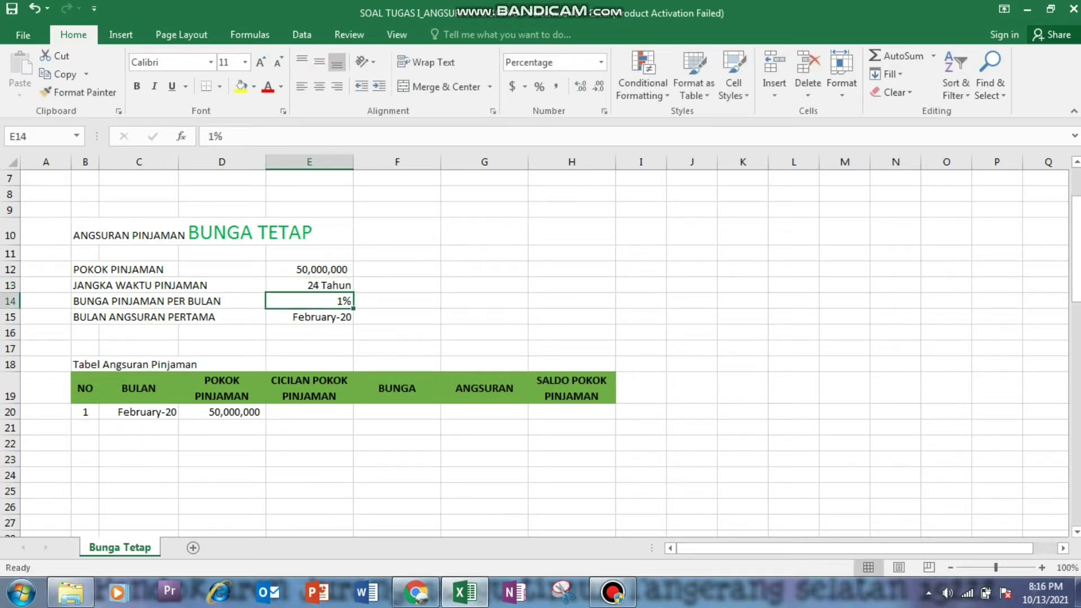
- Change the custom number format of loan term cell E13 to General "Bulan"
key(Up)
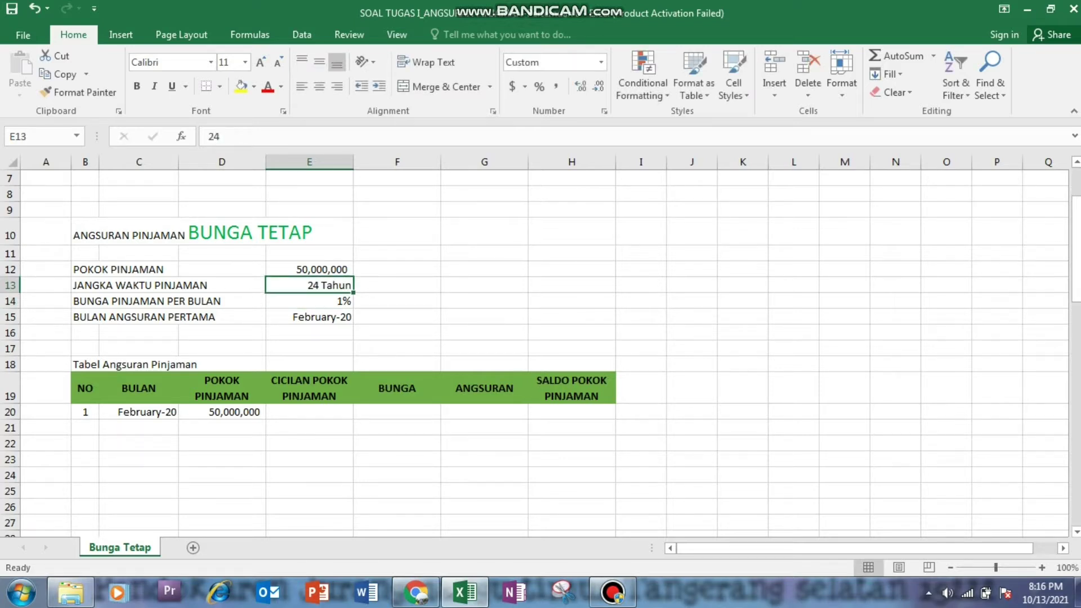
right_click(333, 285)
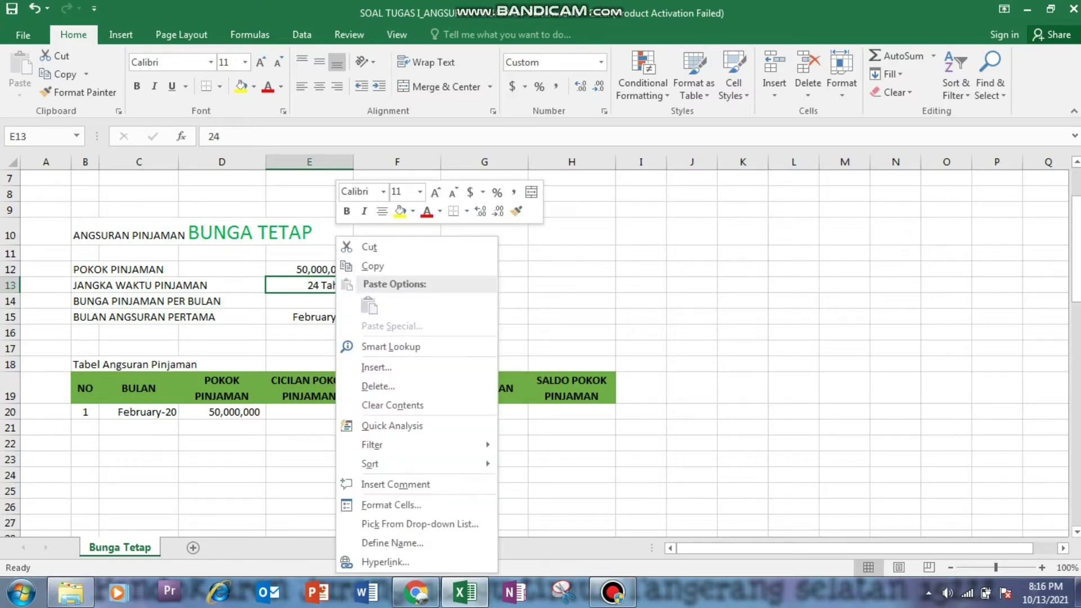
click(366, 505)
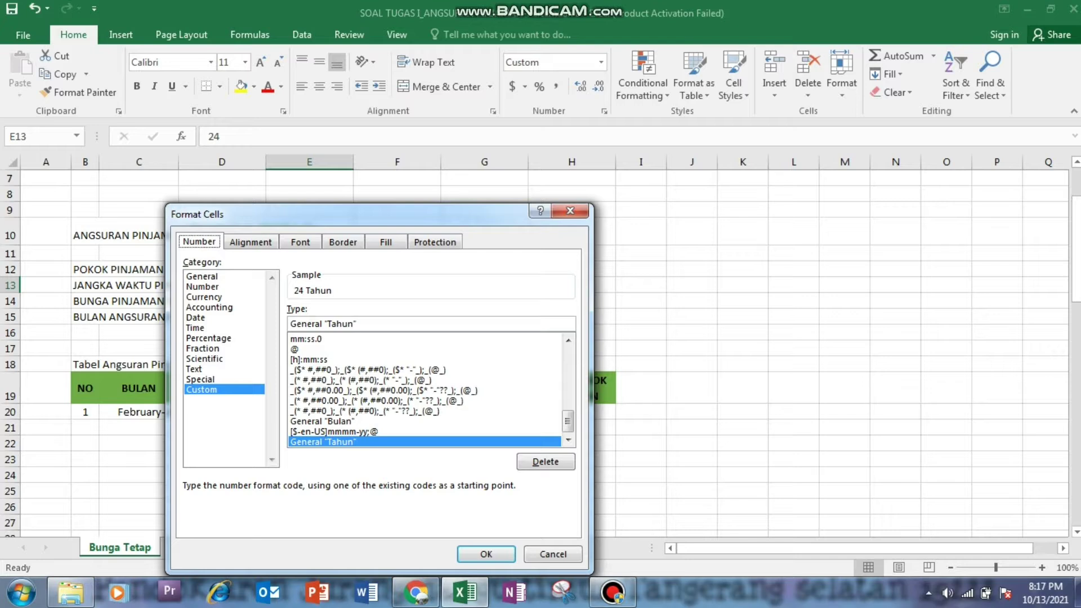
drag(353, 324, 327, 323)
text(Bula)
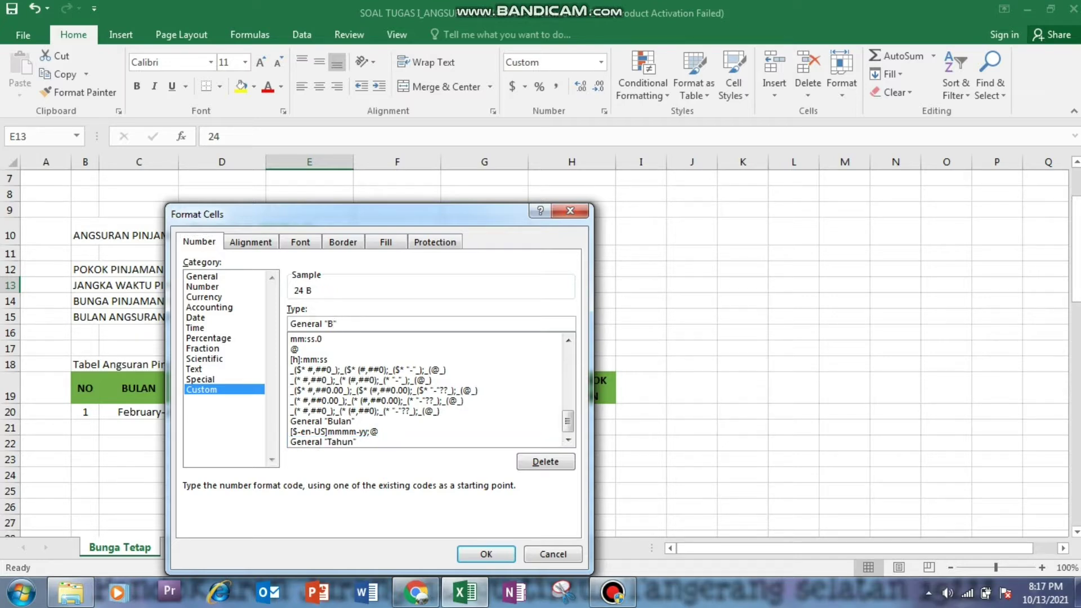
text(n)
key(Return)
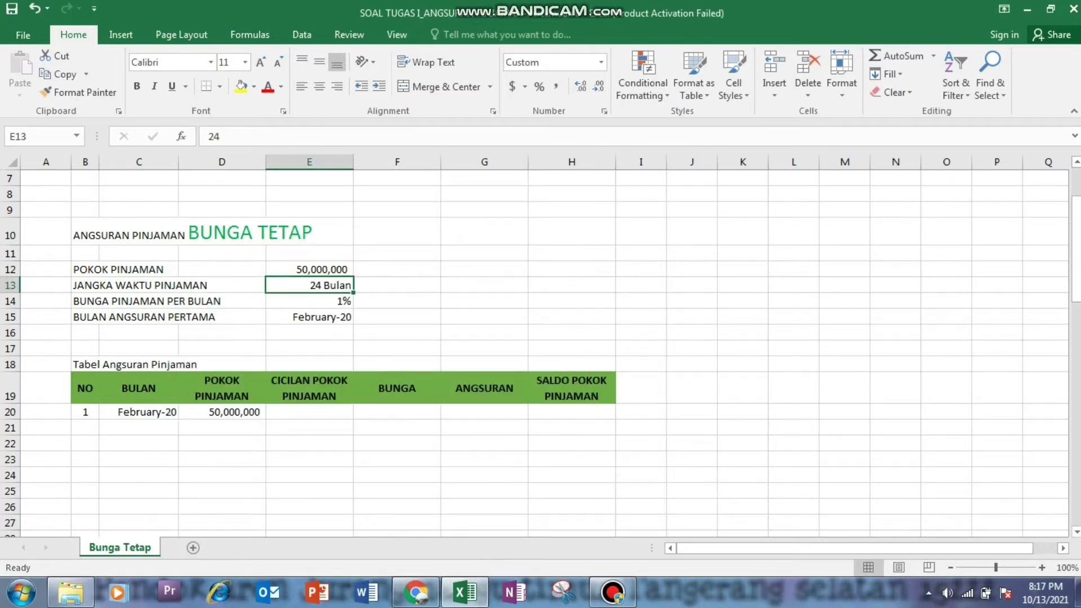
- Write the row-number formula =IF(B20<E13,B20+1,"") in B21
click(85, 428)
click(85, 412)
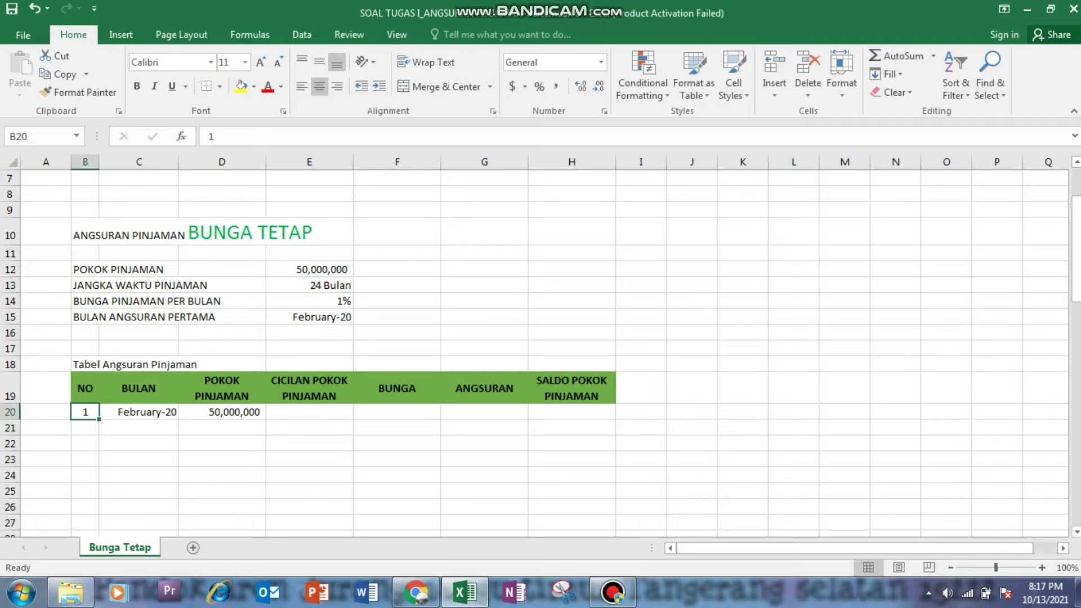
click(85, 427)
scroll(535, 349, down, 2)
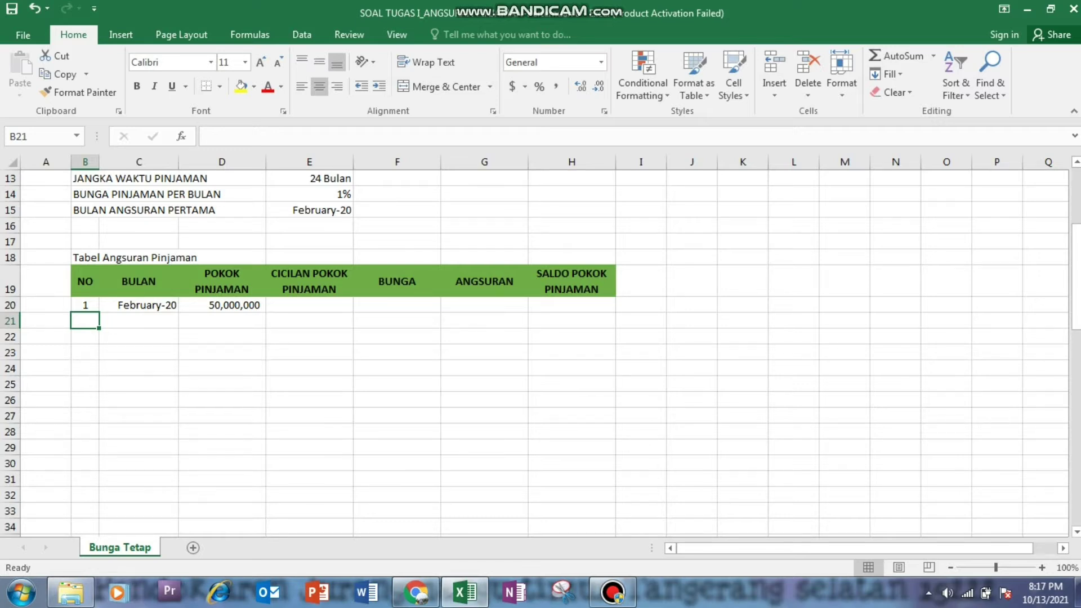
text(=if)
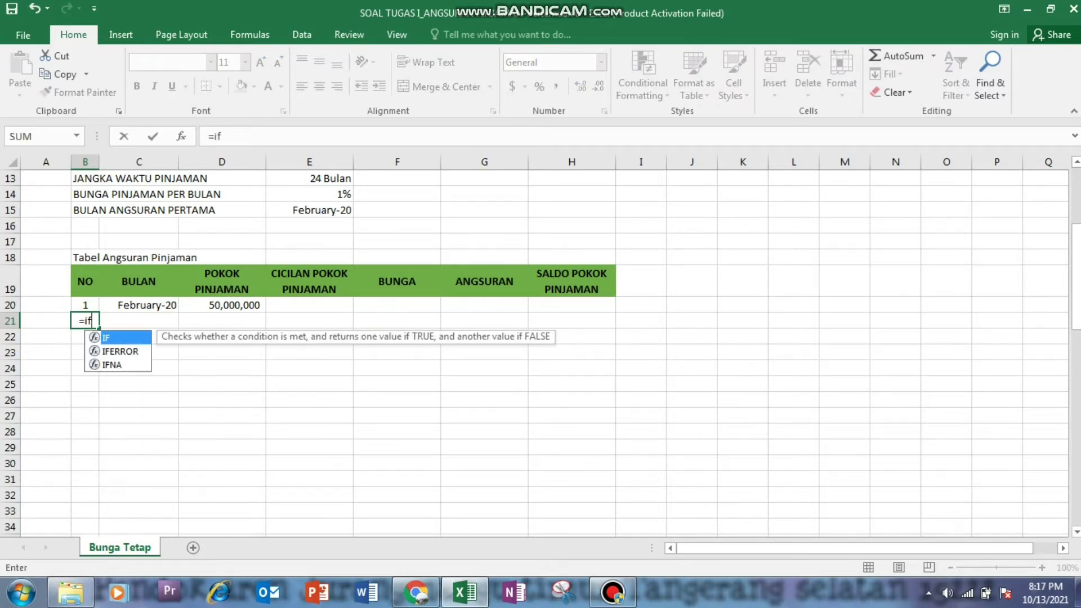
text(()
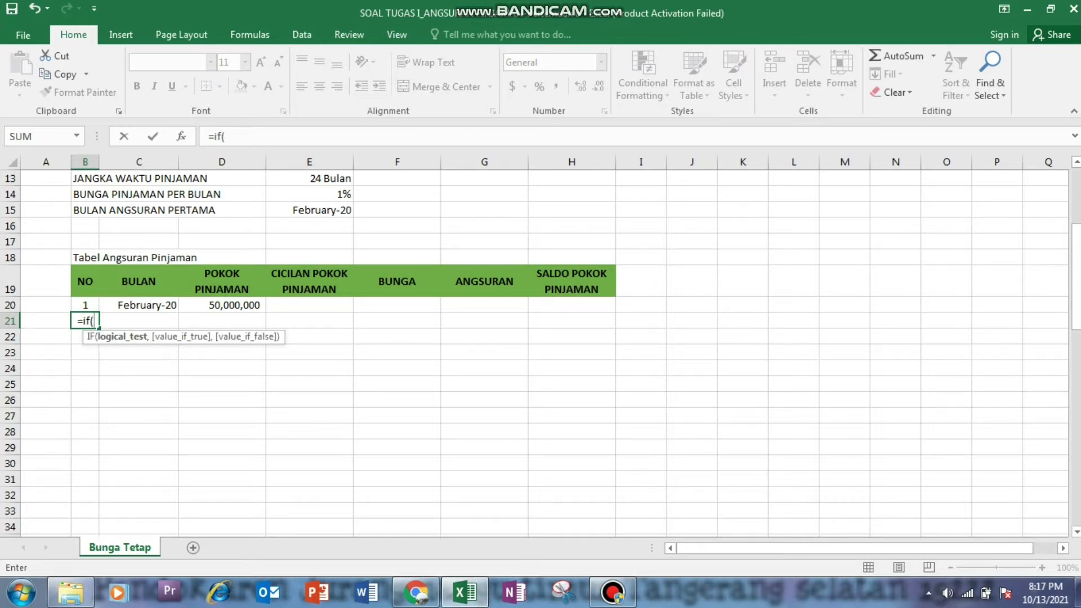
click(90, 307)
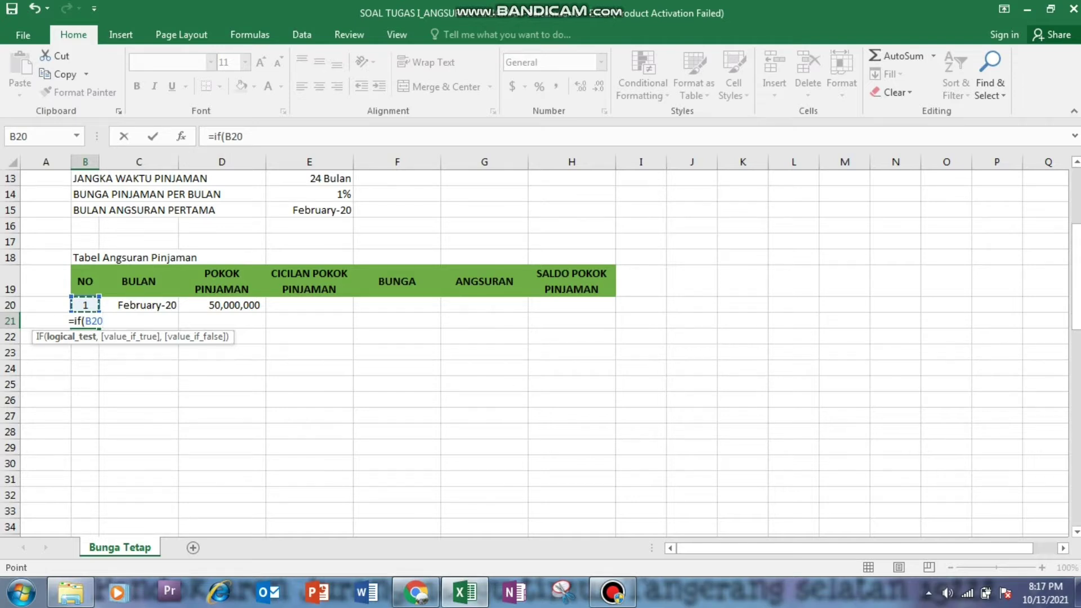
text(<)
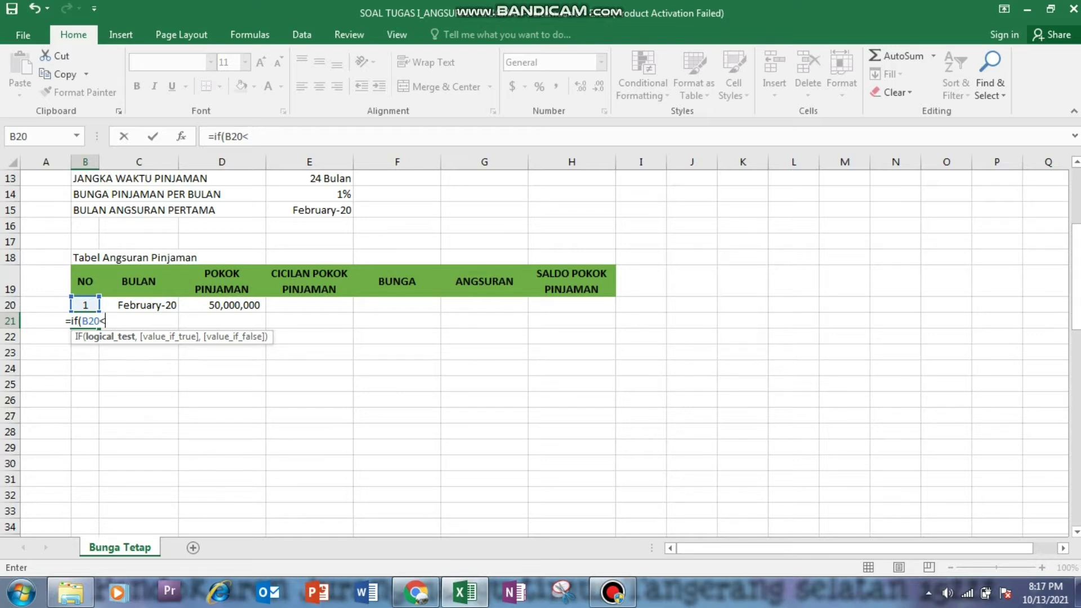
click(310, 178)
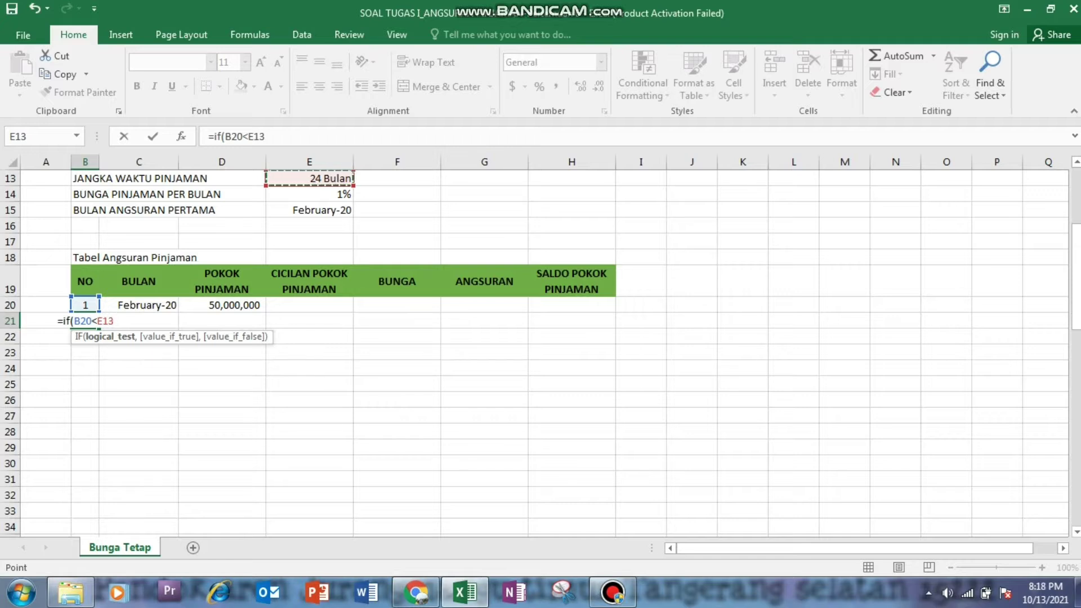
text(,)
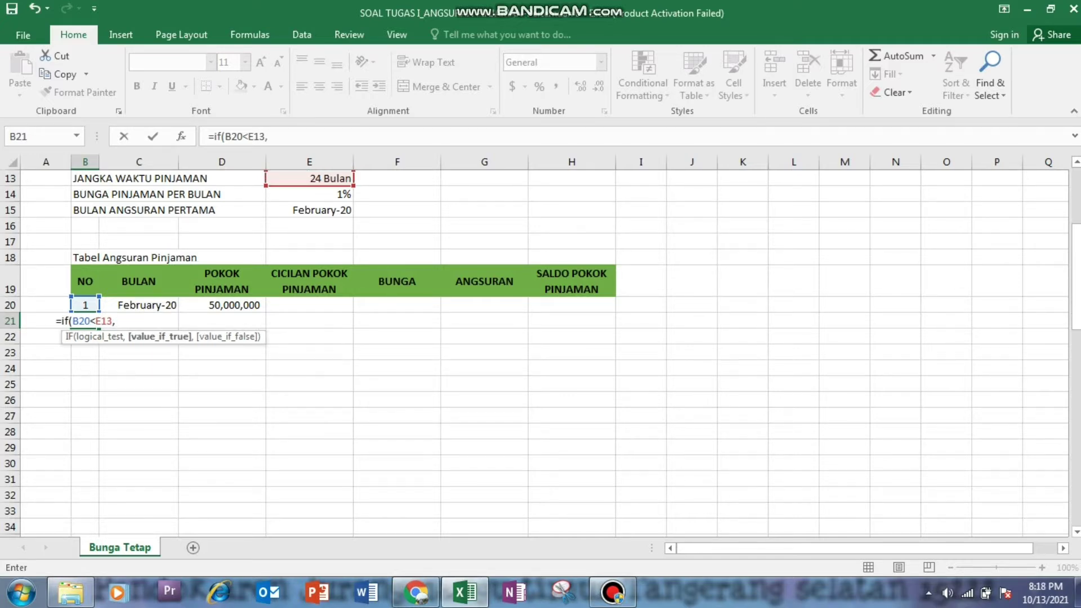
click(85, 305)
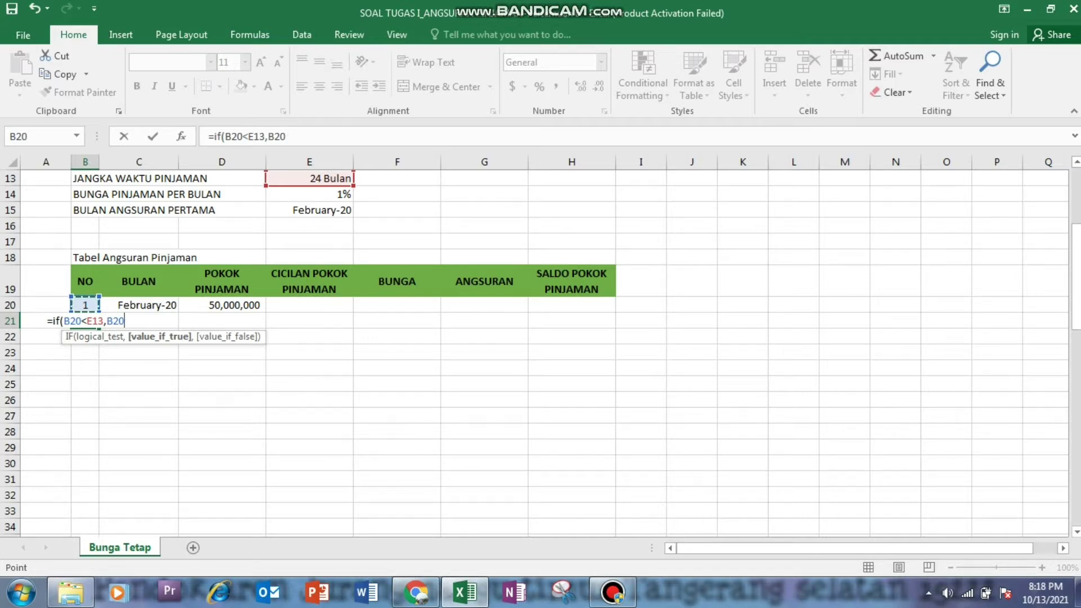
text(+1)
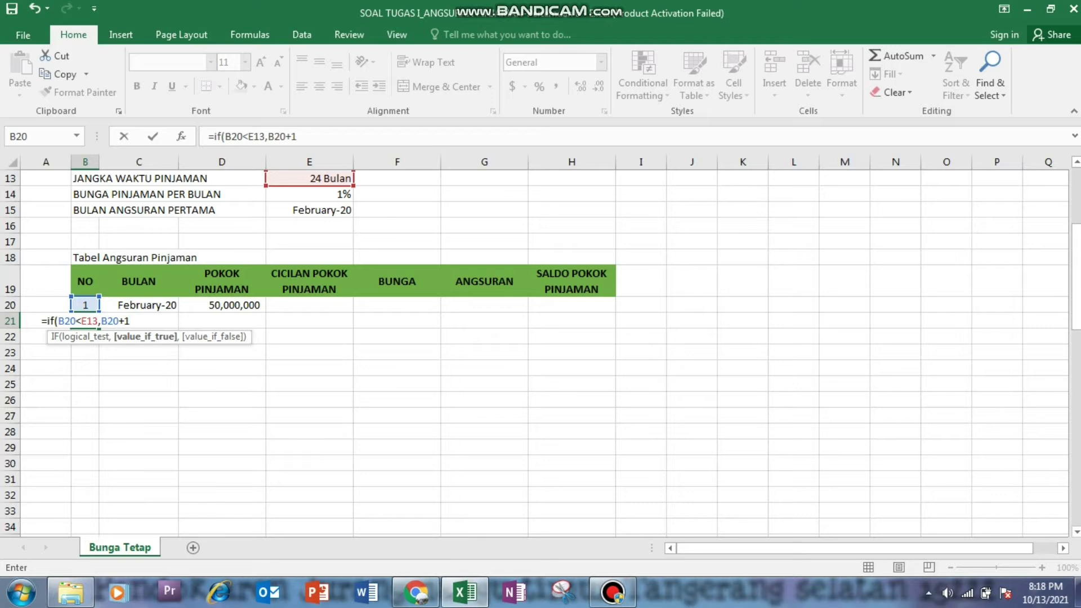
text(,)
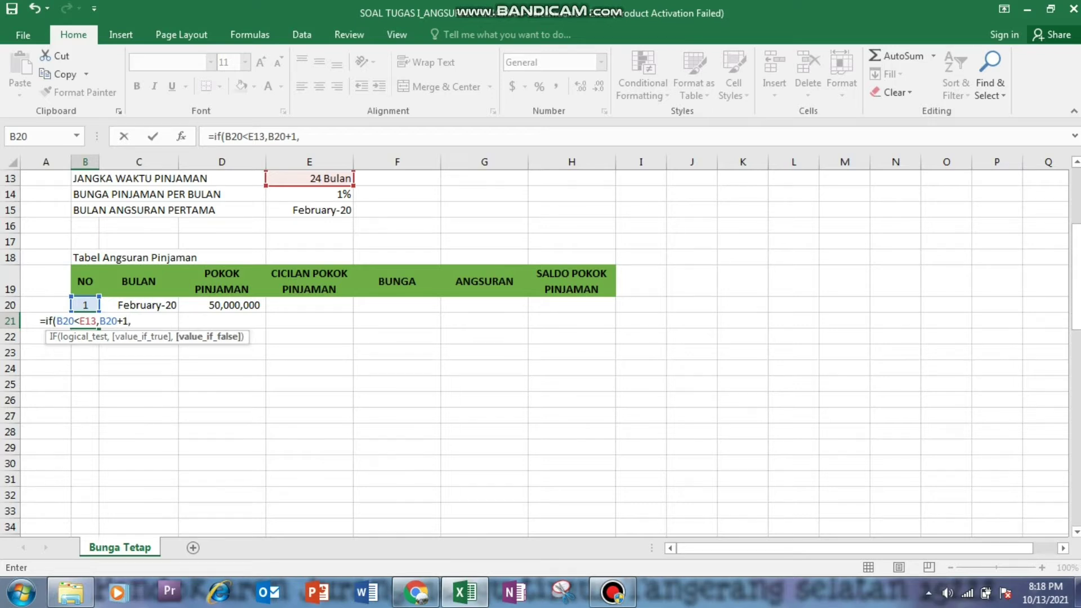
text(")
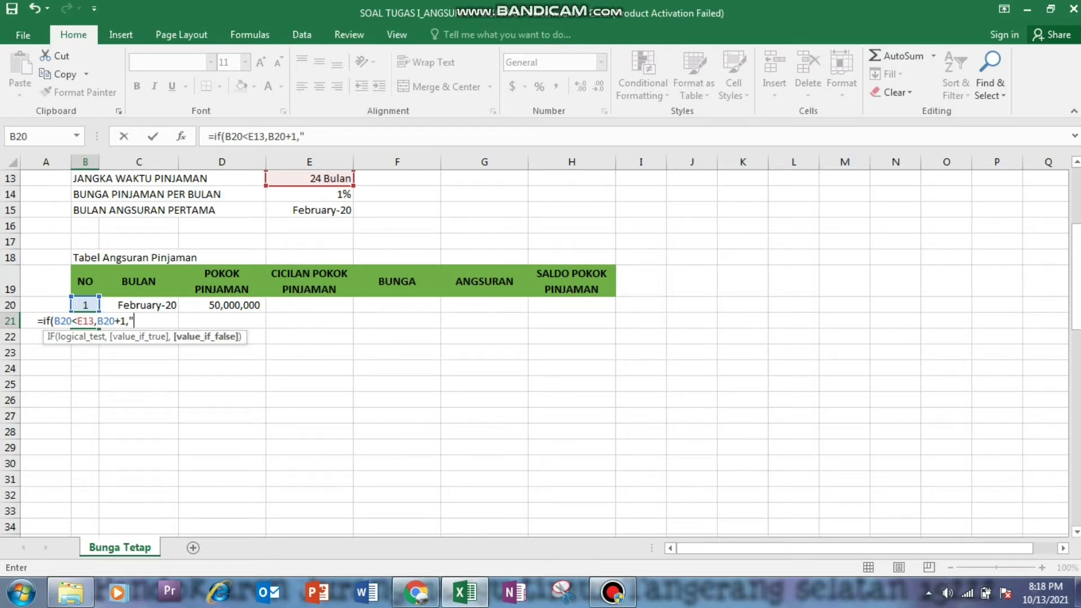
text(")
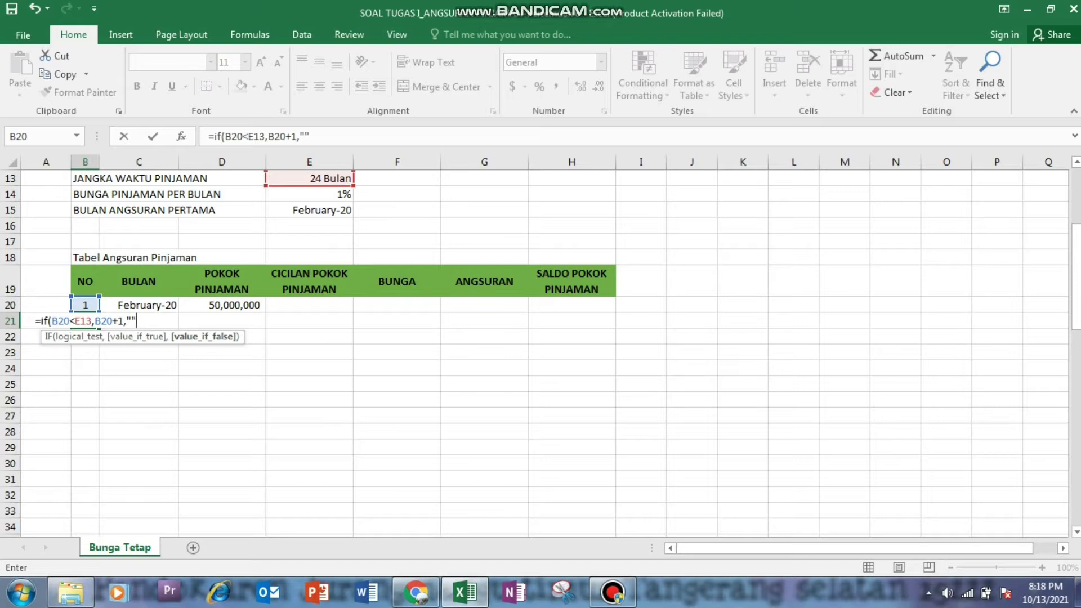
text())
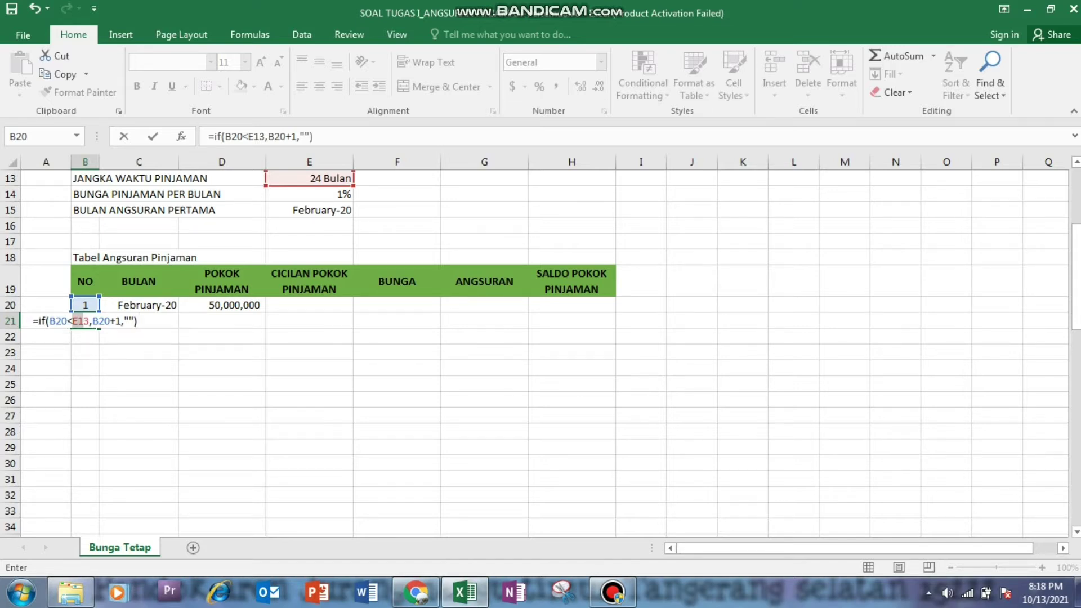
- Make the E13 reference in the B21 formula absolute as $E$13 and commit the formula
click(89, 320)
key(F4)
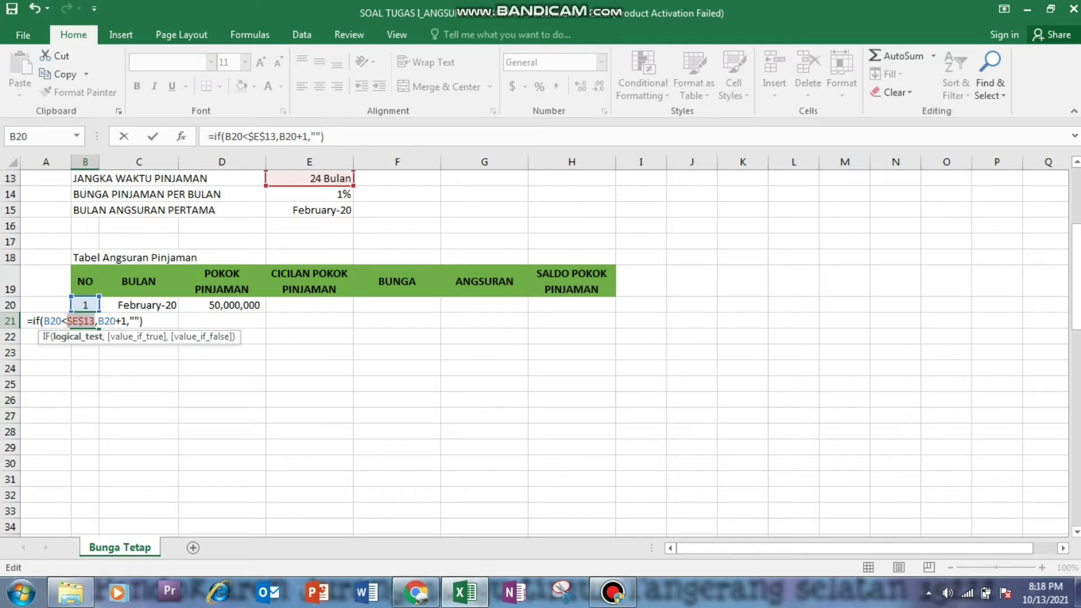
key(Return)
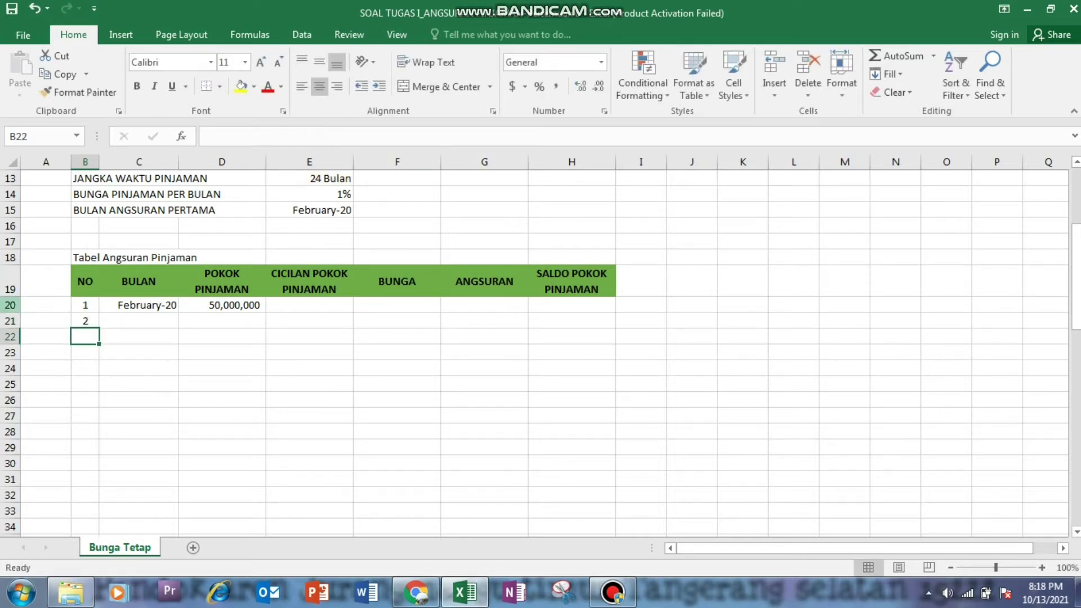
- Review the B20 and $E$13 references in the row-number formula in B21
click(85, 320)
drag(244, 136, 226, 137)
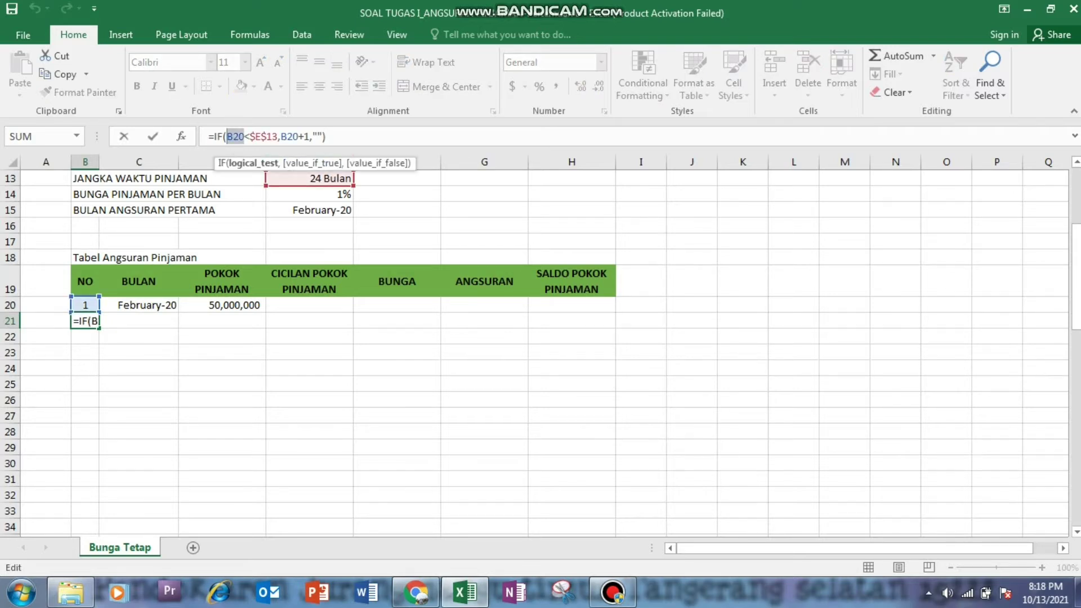
drag(249, 137, 277, 137)
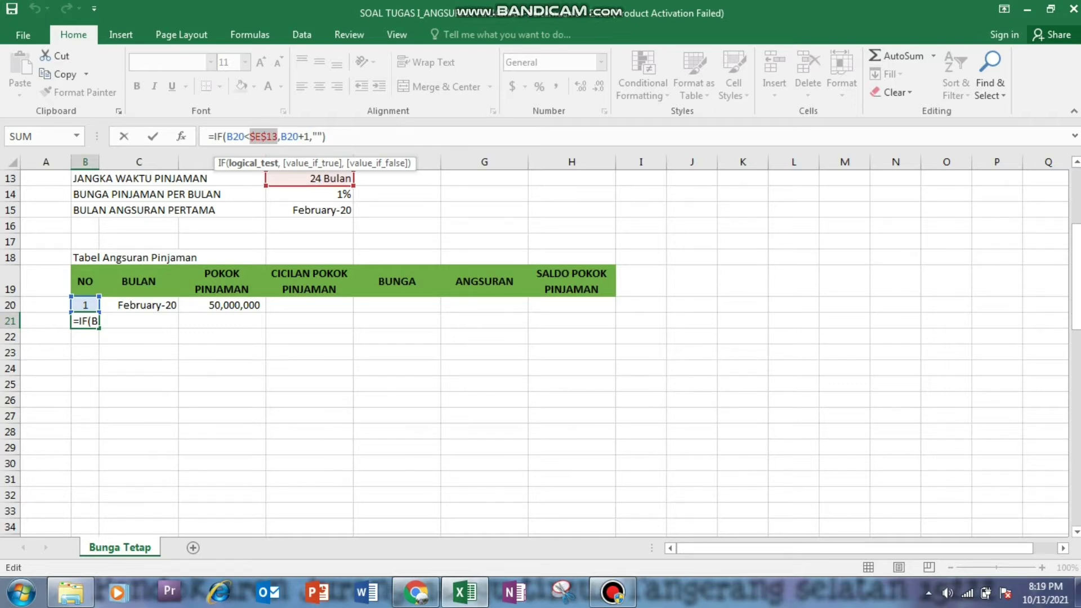
key(Return)
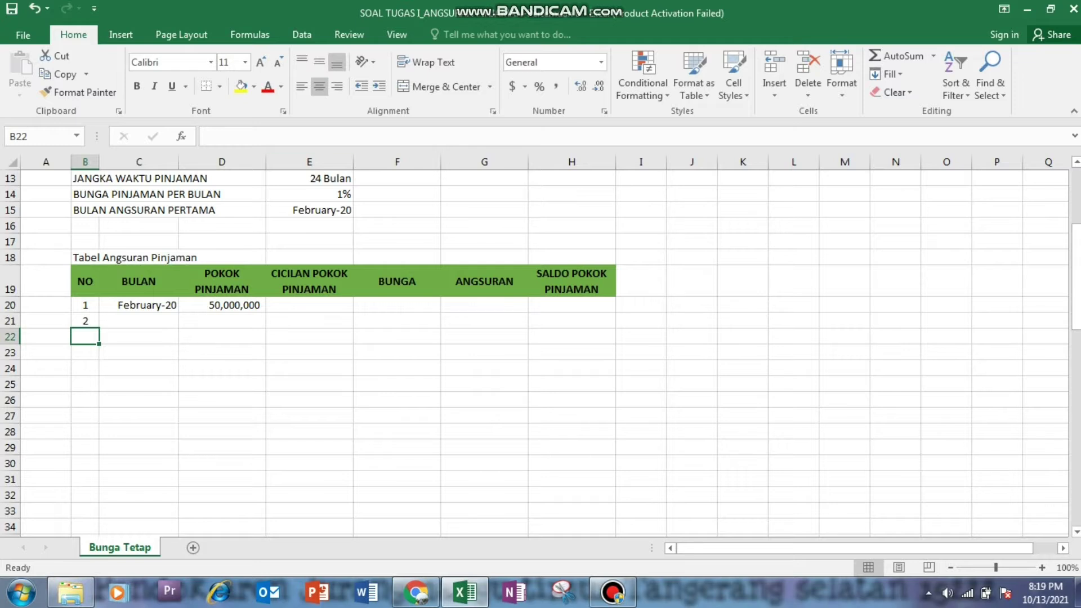
- Fill the row-number formula from B21 down the NO column to B45
click(85, 321)
scroll(544, 353, down, 2)
drag(99, 234, 84, 479)
scroll(540, 349, down, 1)
scroll(540, 349, down, 2)
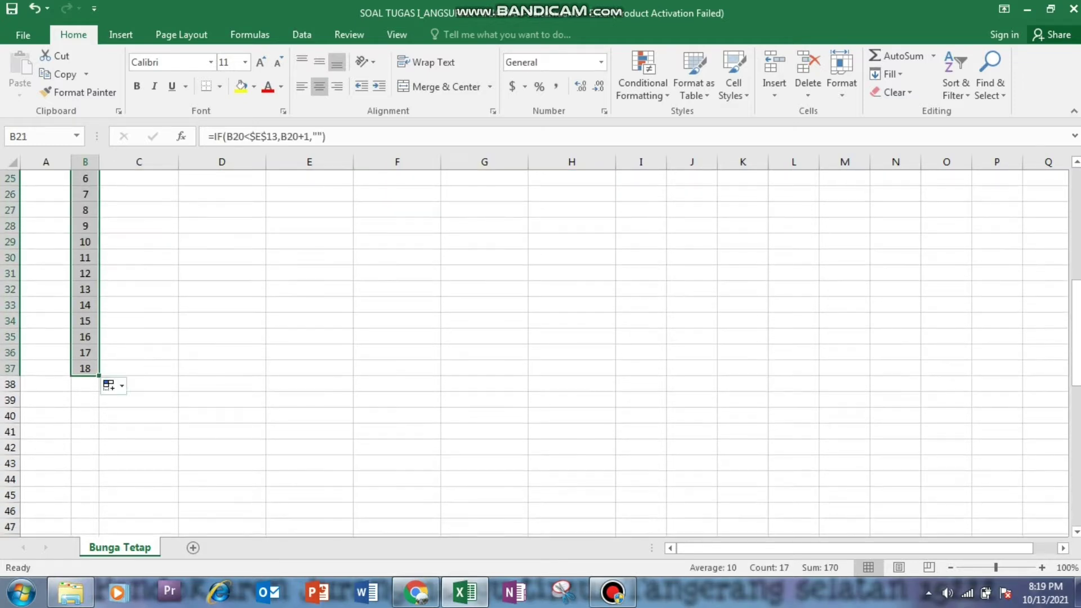
drag(99, 375, 85, 495)
- Check the end of the filled NO column and review the full row-number formula in B21
click(84, 479)
click(85, 464)
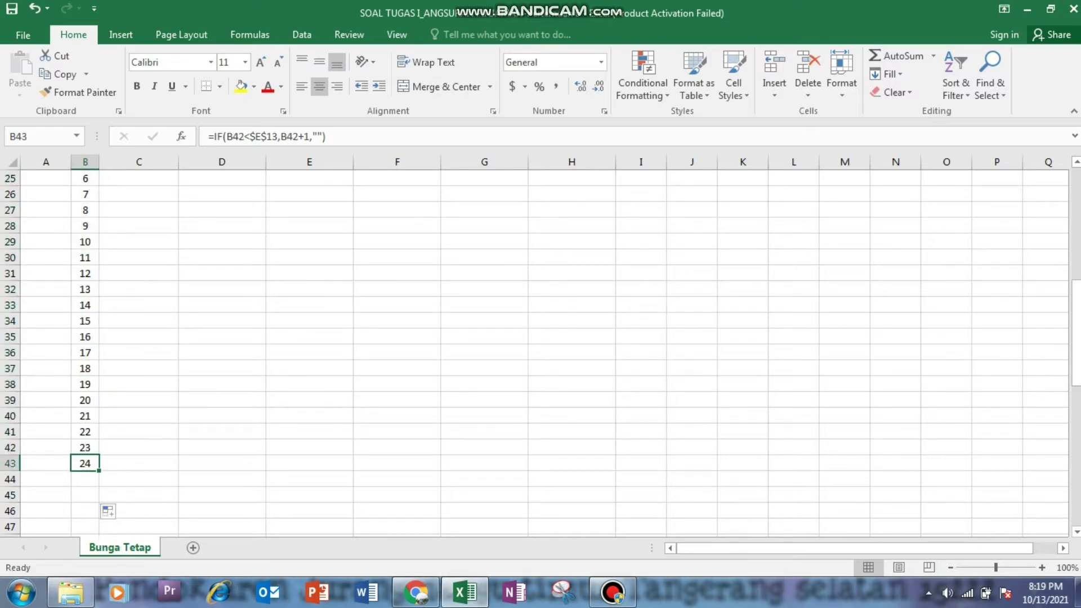
click(85, 495)
drag(84, 210, 84, 495)
click(84, 463)
scroll(84, 464, up, 6)
scroll(85, 463, down, 2)
click(84, 305)
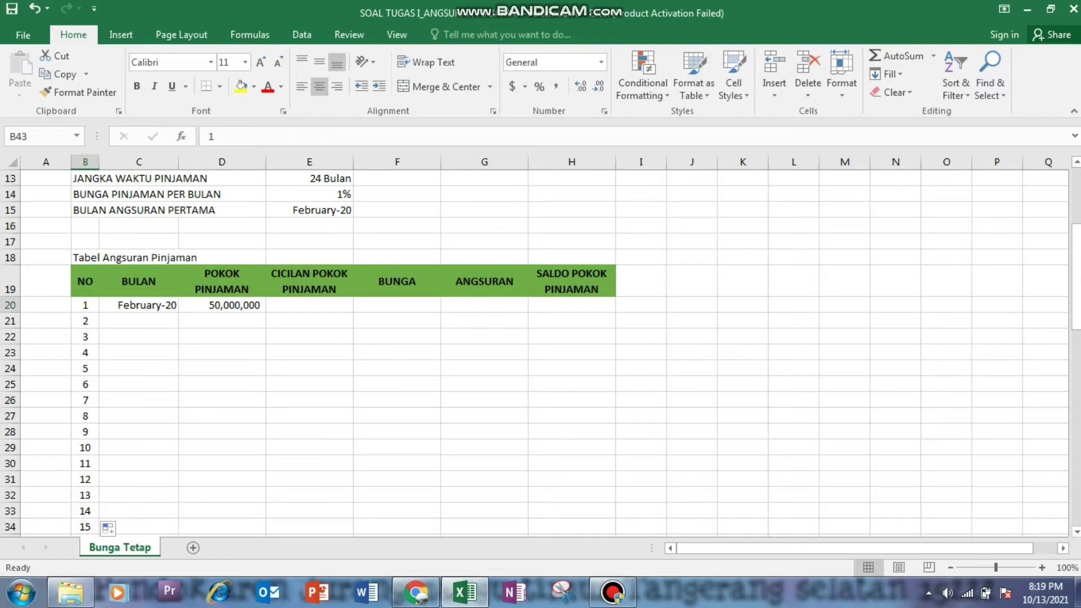
click(84, 321)
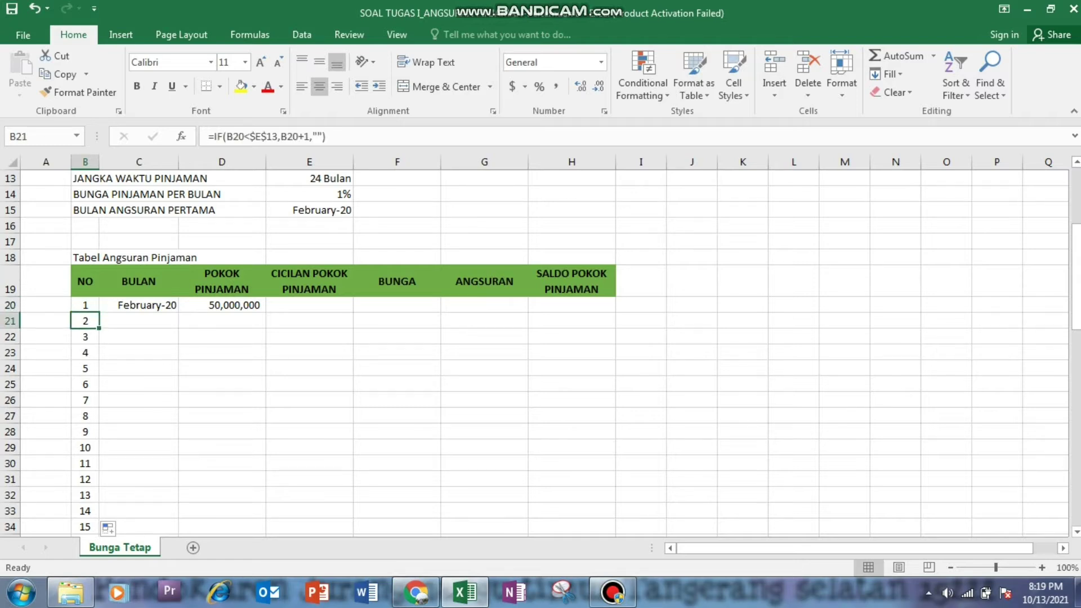
drag(328, 136, 207, 136)
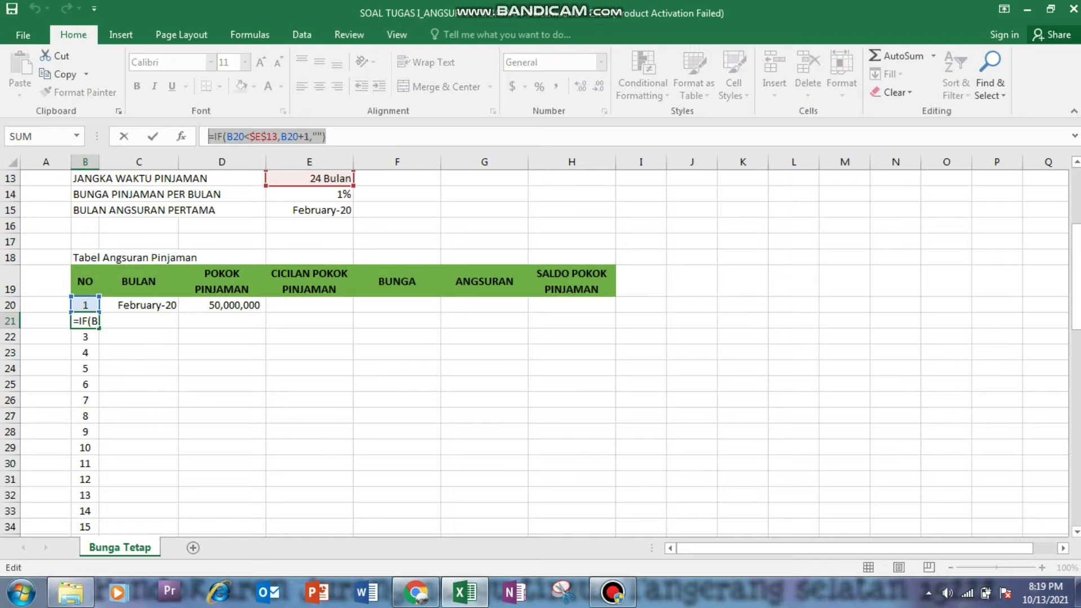
key(Return)
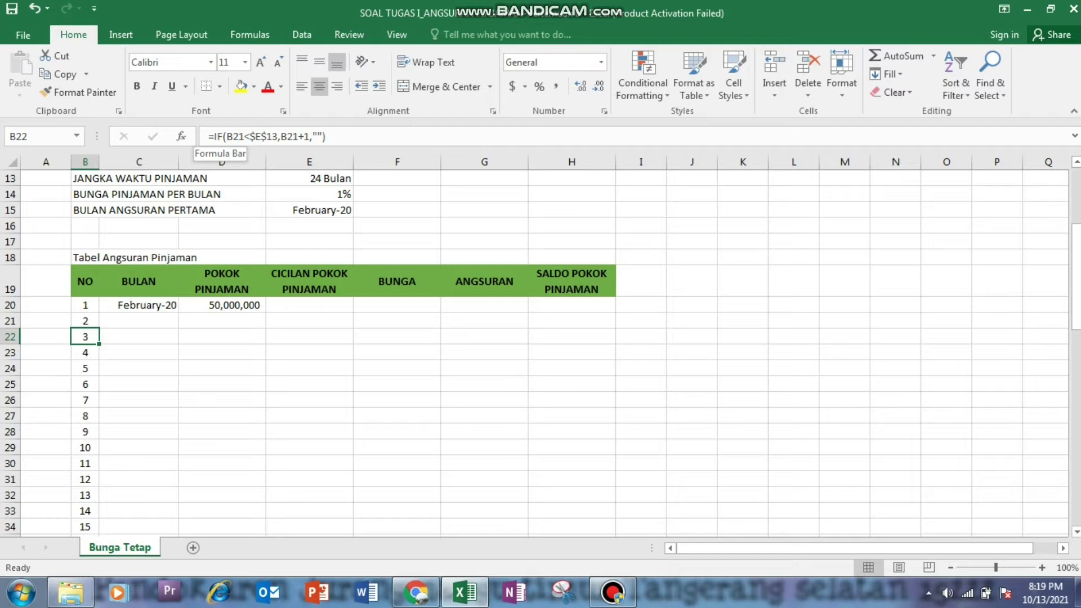
- Enter the month formula =IF(B21="","",EOMONTH(C20,1)) in C21 of the BULAN column
click(140, 305)
click(139, 321)
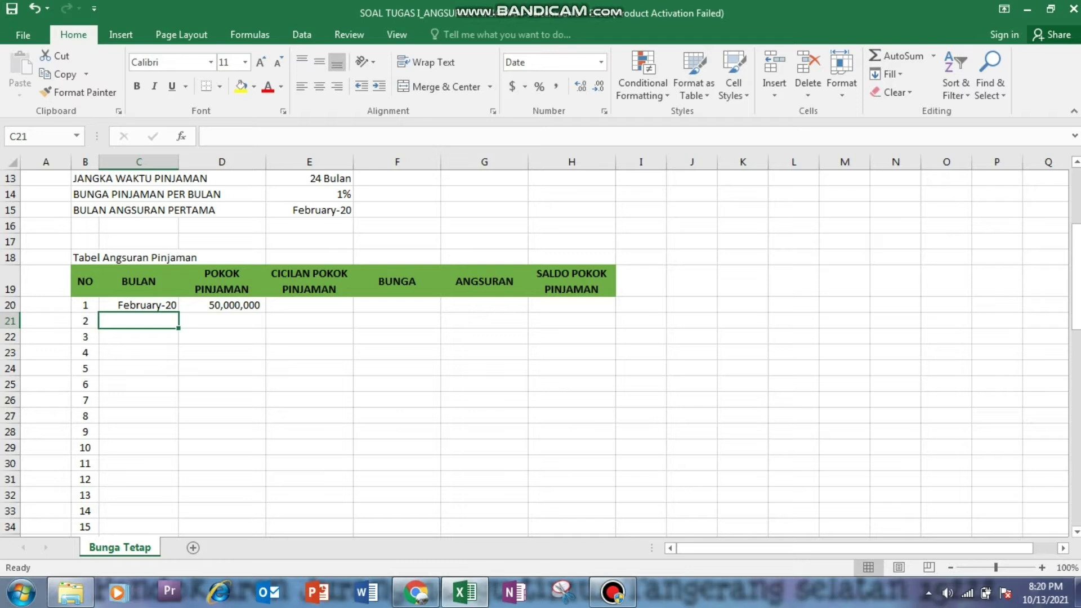
text(=if)
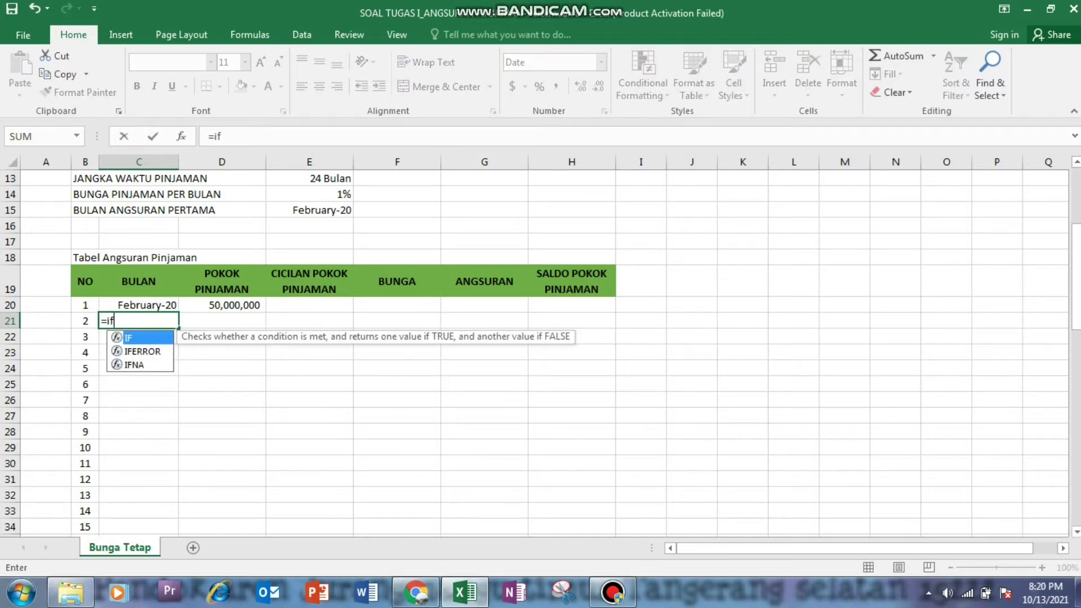
text(()
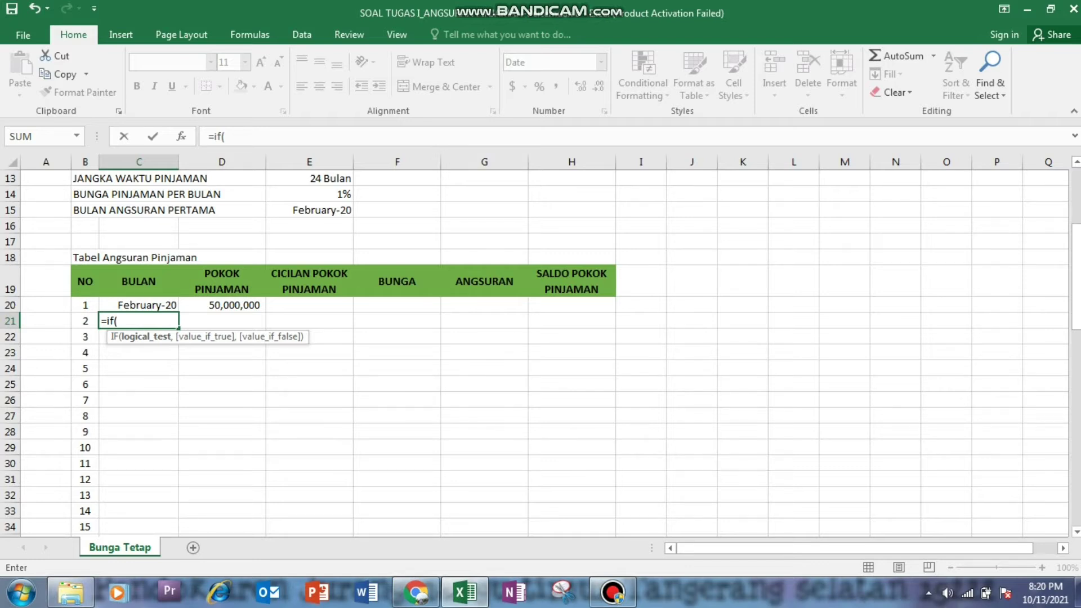
key(Left)
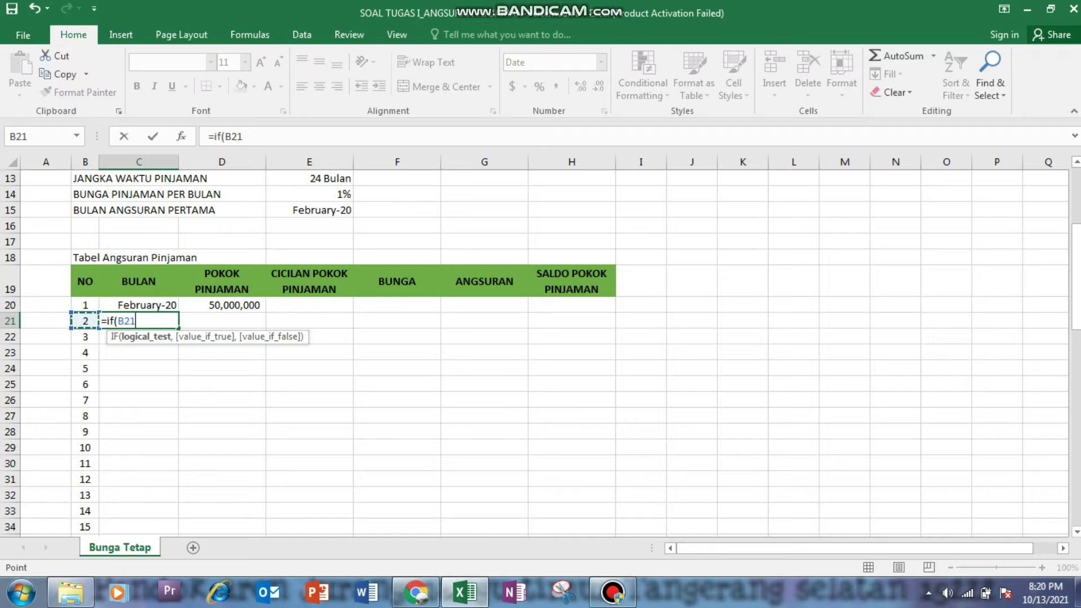
text(="","")
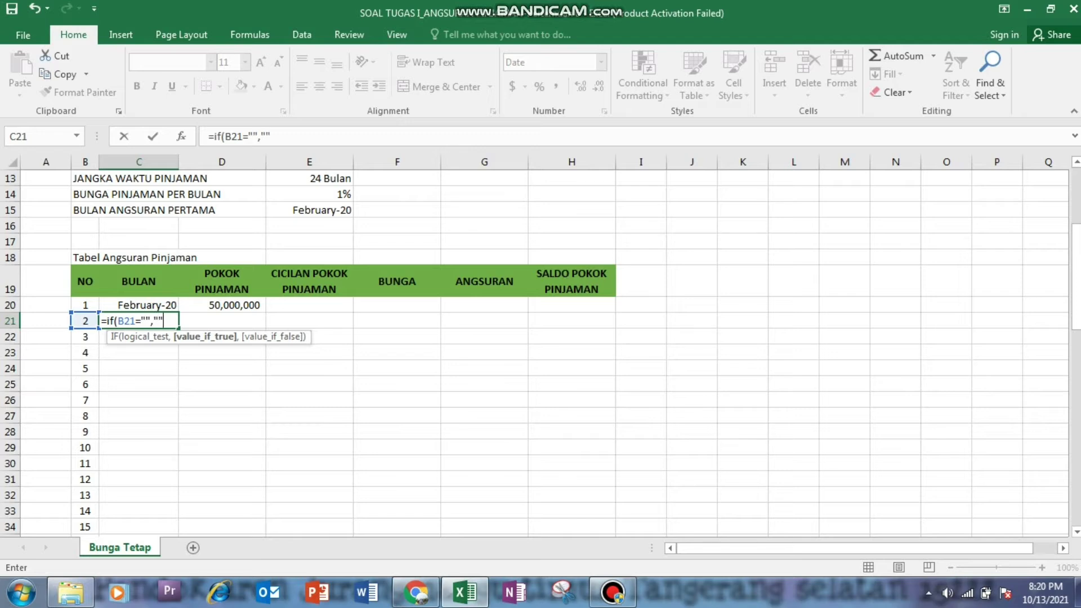
text(,e)
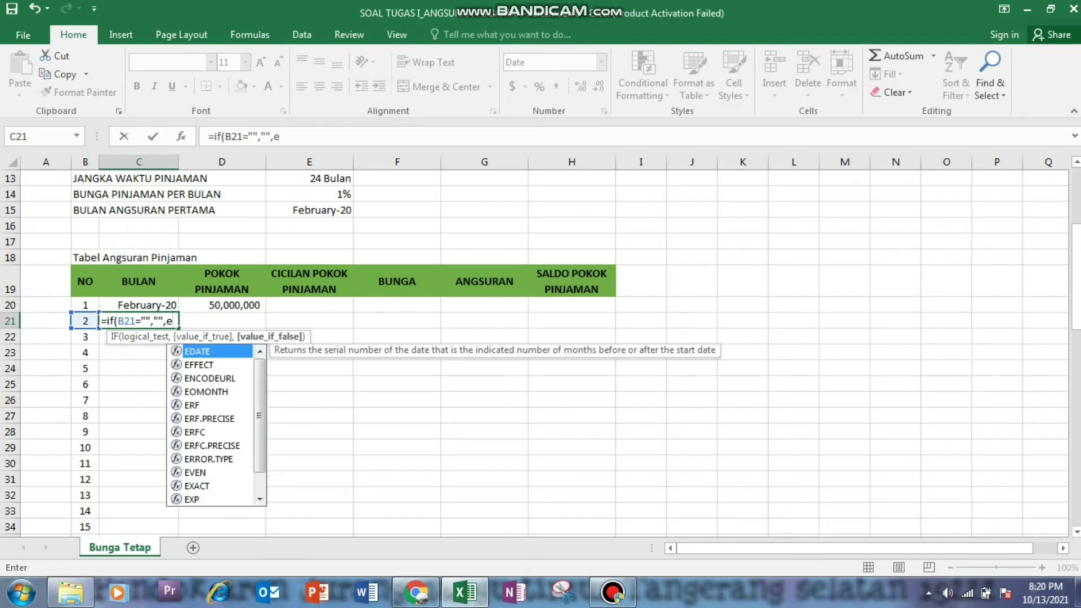
text(omonth)
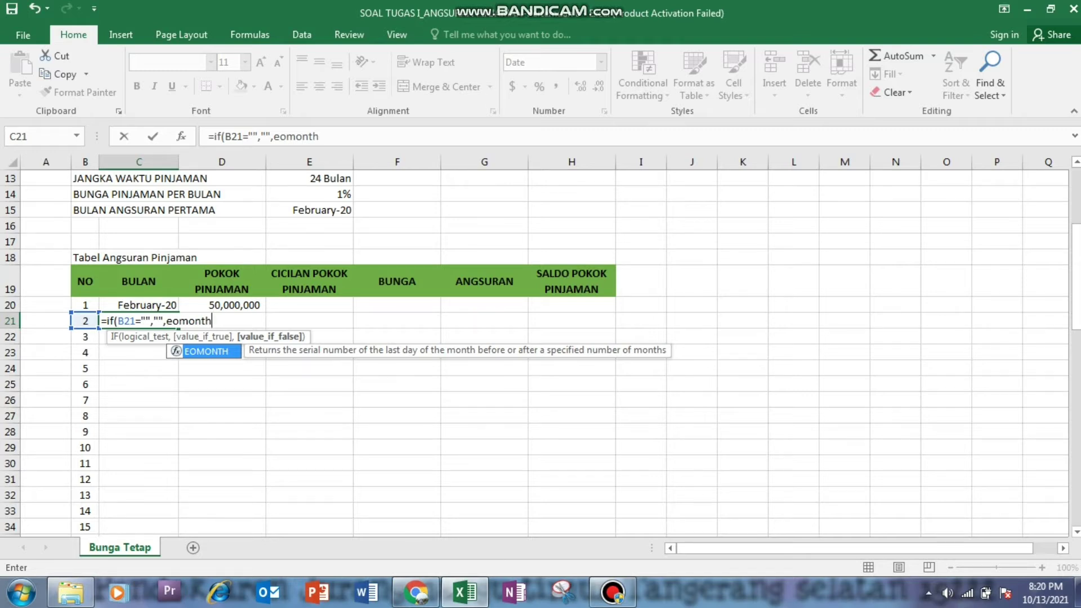
text(()
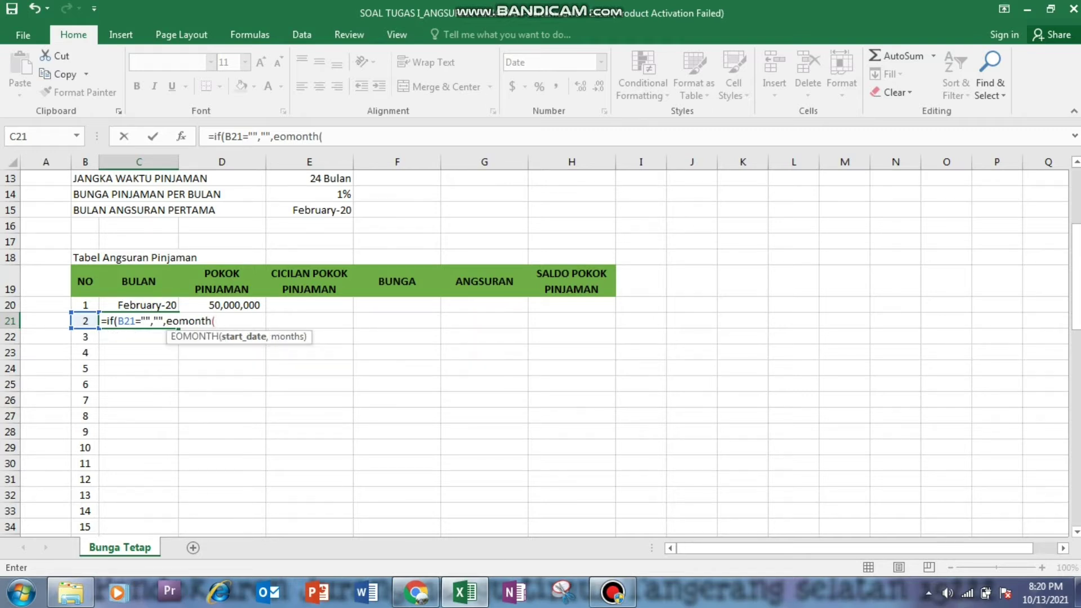
key(Up)
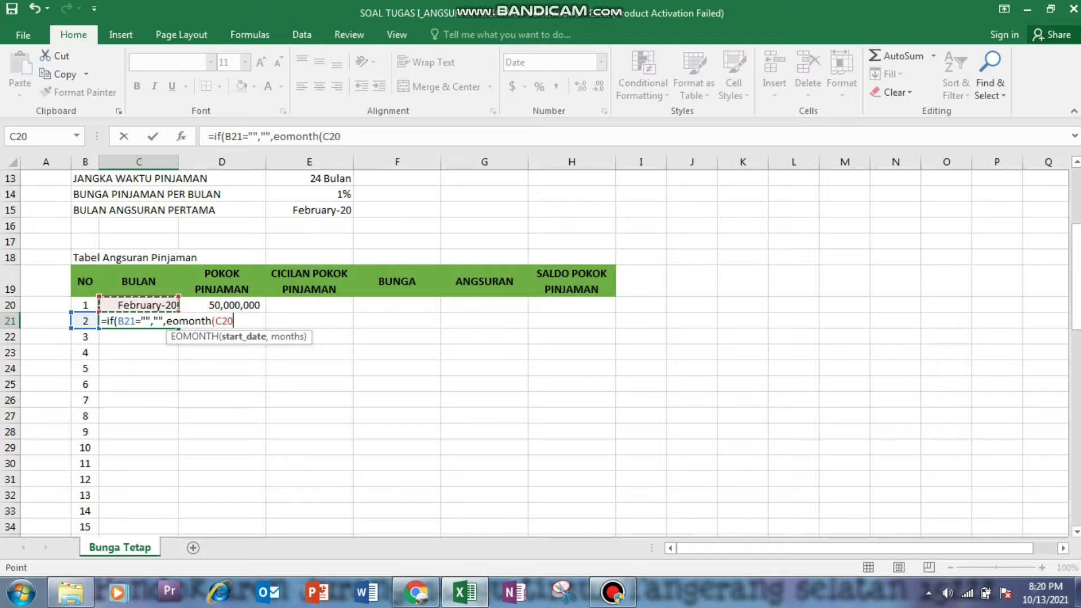
text(,)
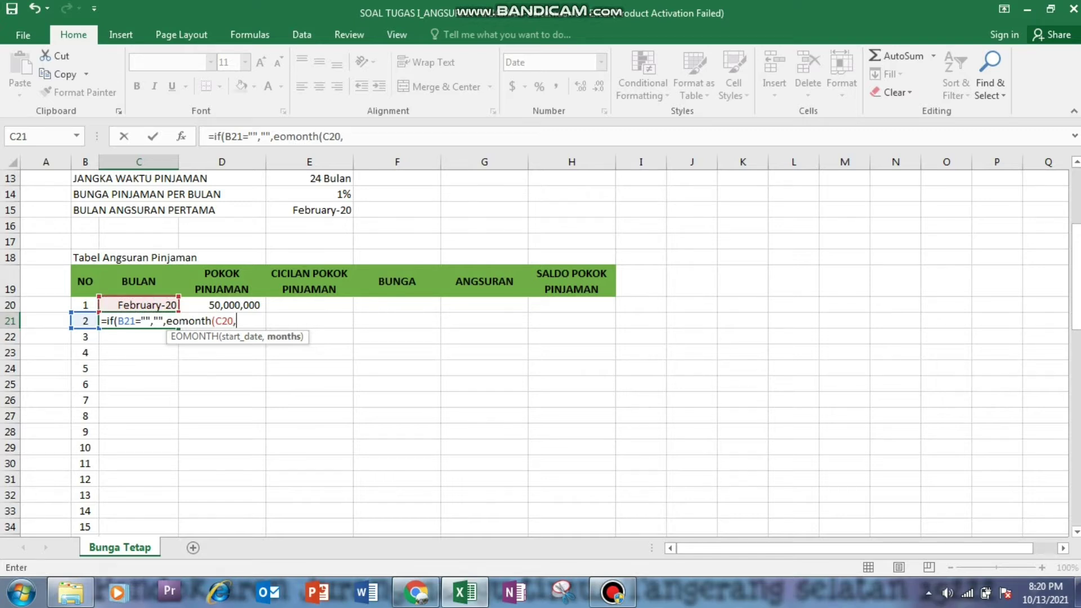
text(1)))
key(Return)
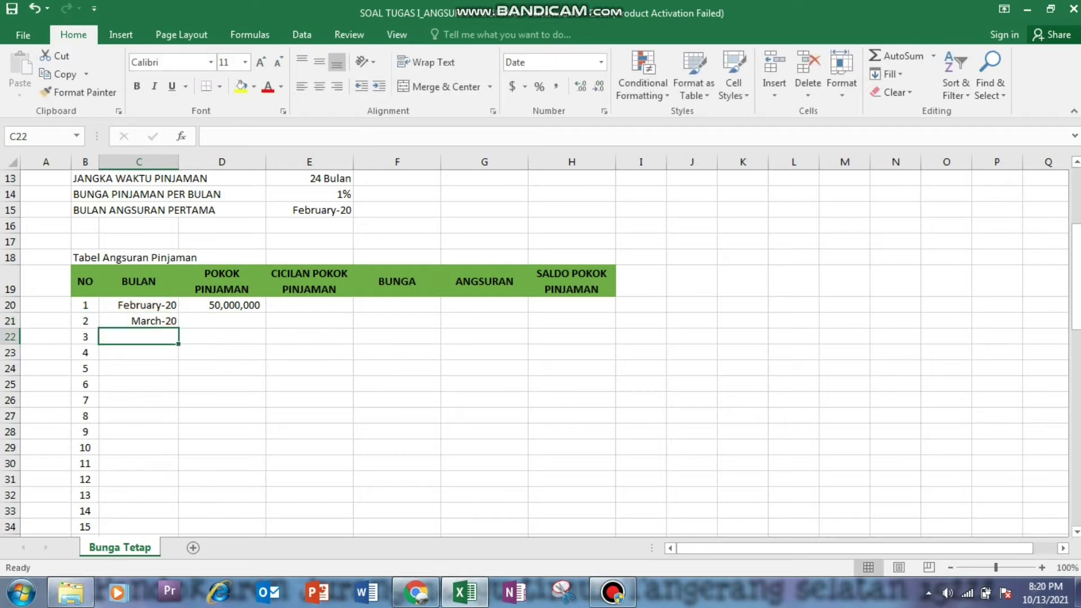
- Fill the month formula from C21 down the BULAN column to C45 and check the last instalment row
scroll(540, 352, down, 2)
click(139, 225)
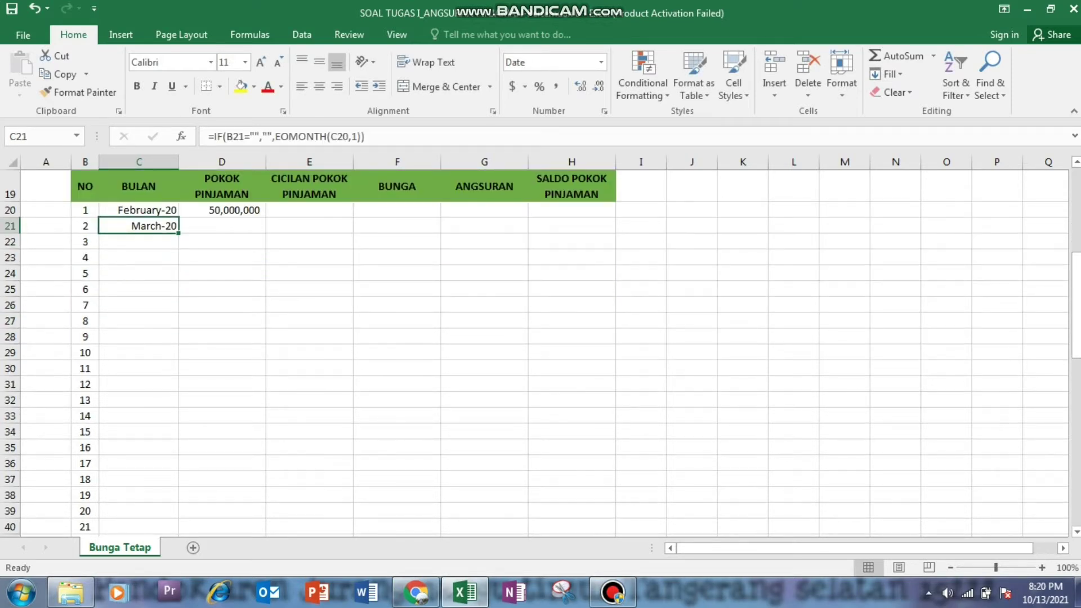
drag(178, 233, 174, 514)
click(138, 495)
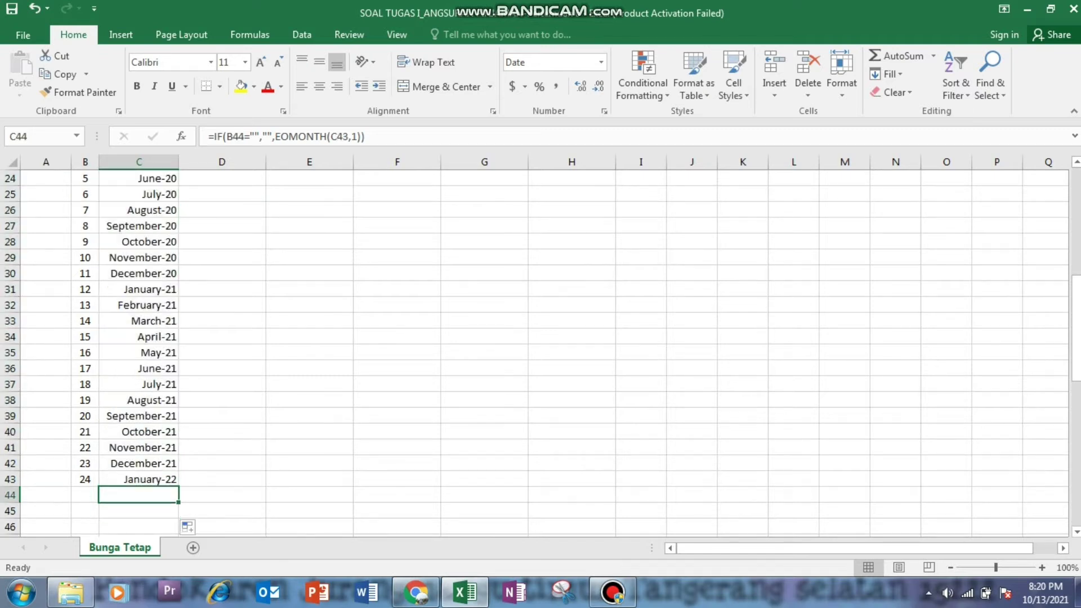
drag(85, 479, 141, 479)
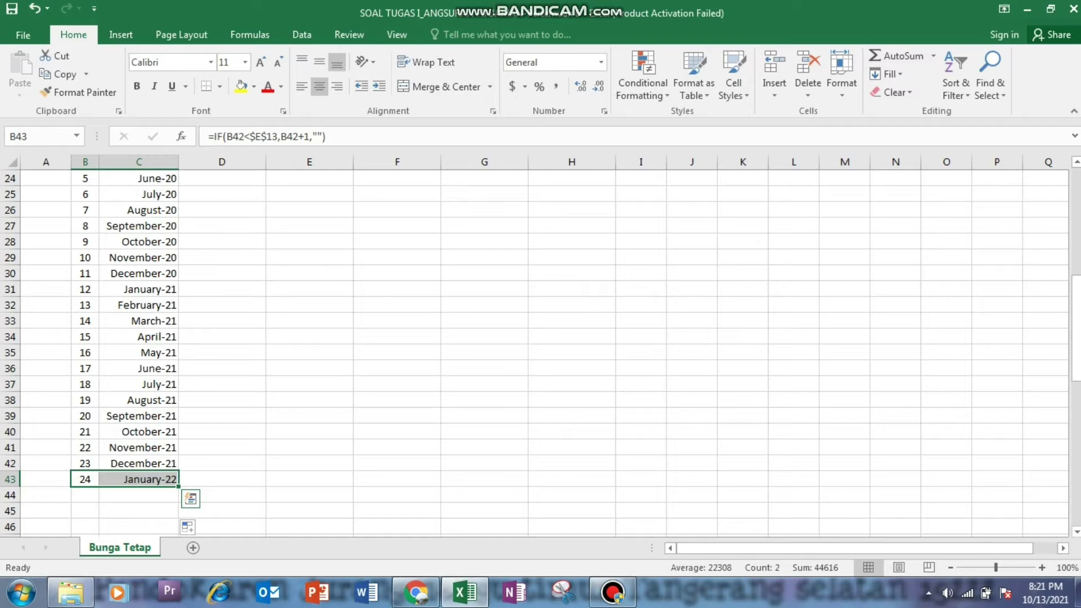
click(141, 479)
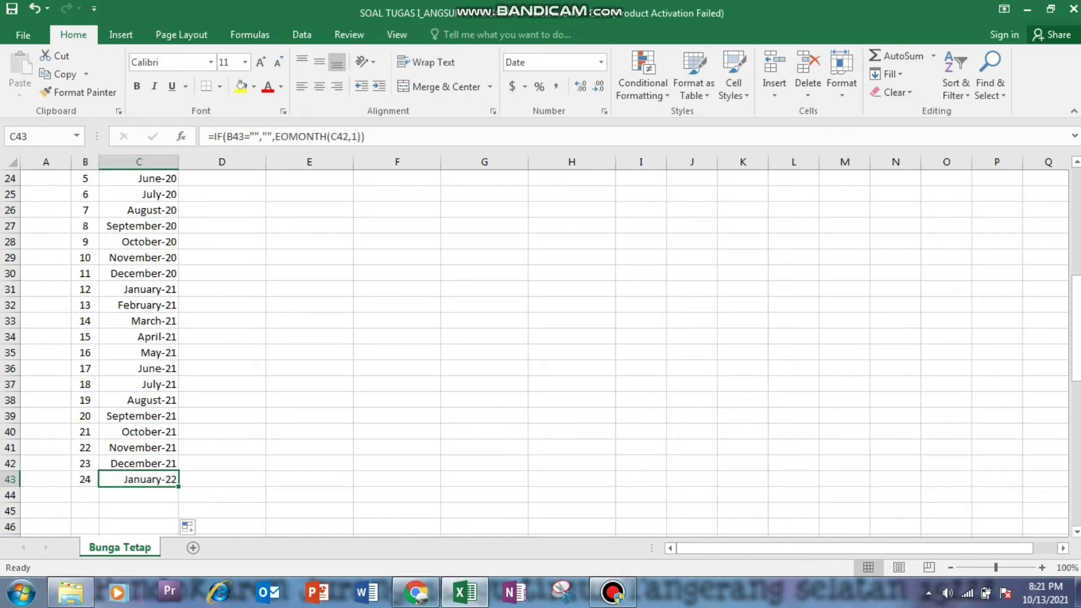
- Enter the principal instalment formula =IF(B20="","",E12/E13) in E20 of the CICILAN POKOK PINJAMAN column
scroll(141, 479, up, 5)
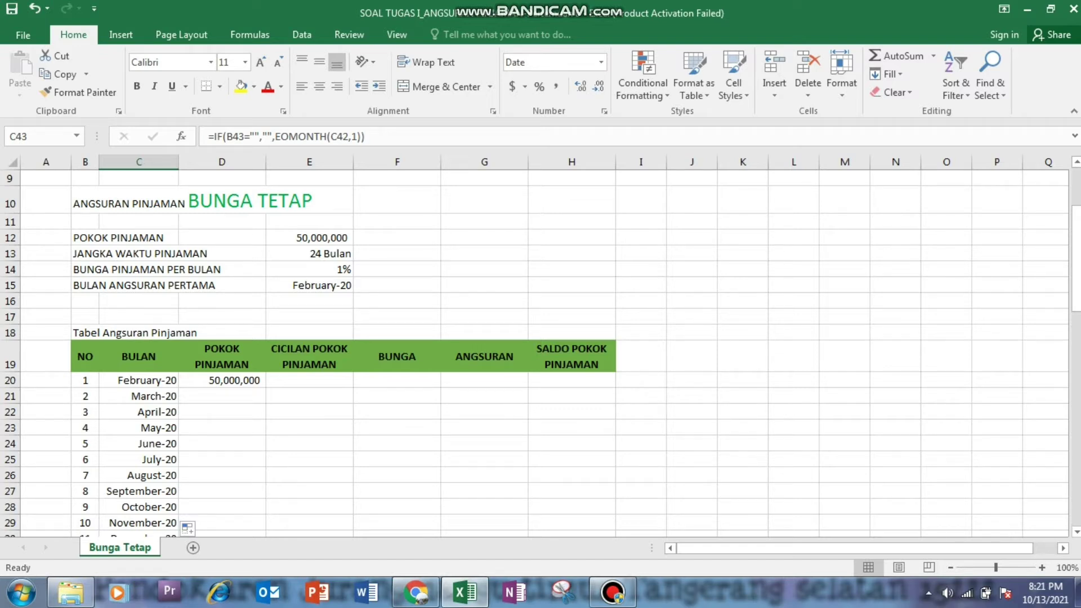
click(309, 381)
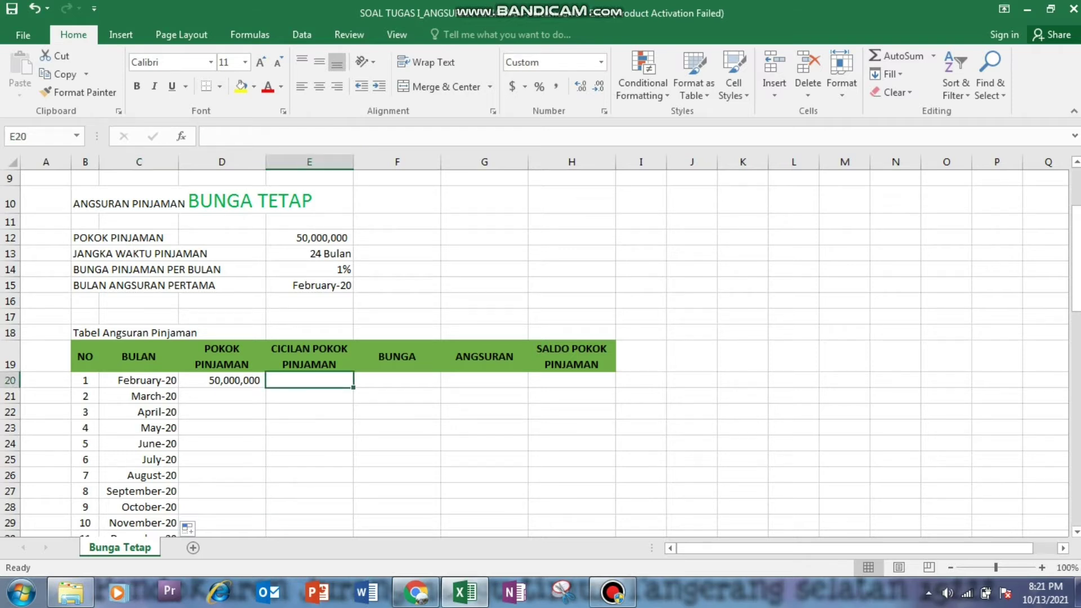
text(=if)
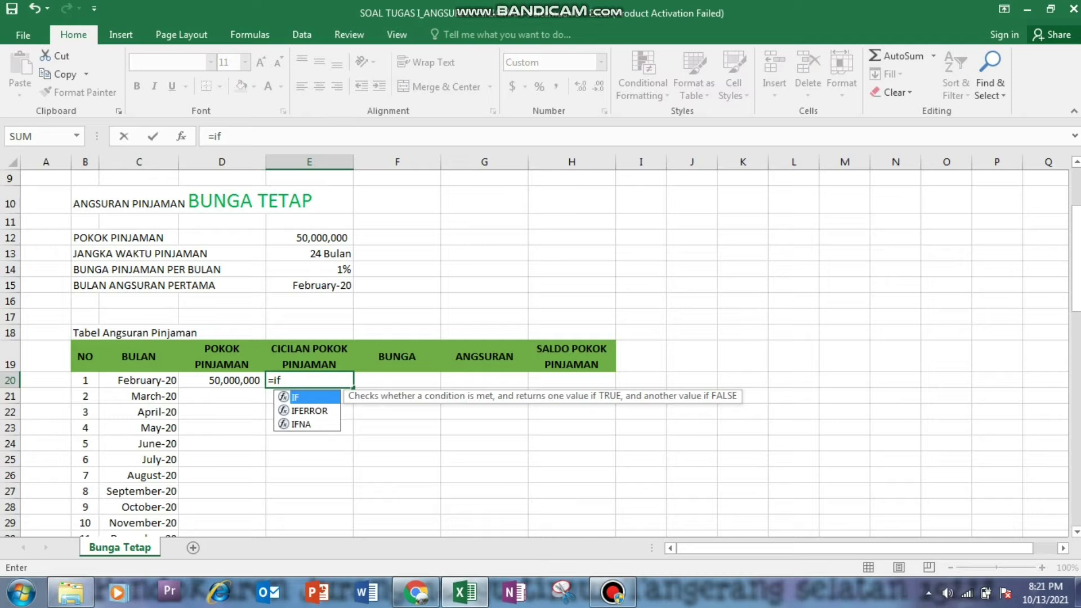
text(()
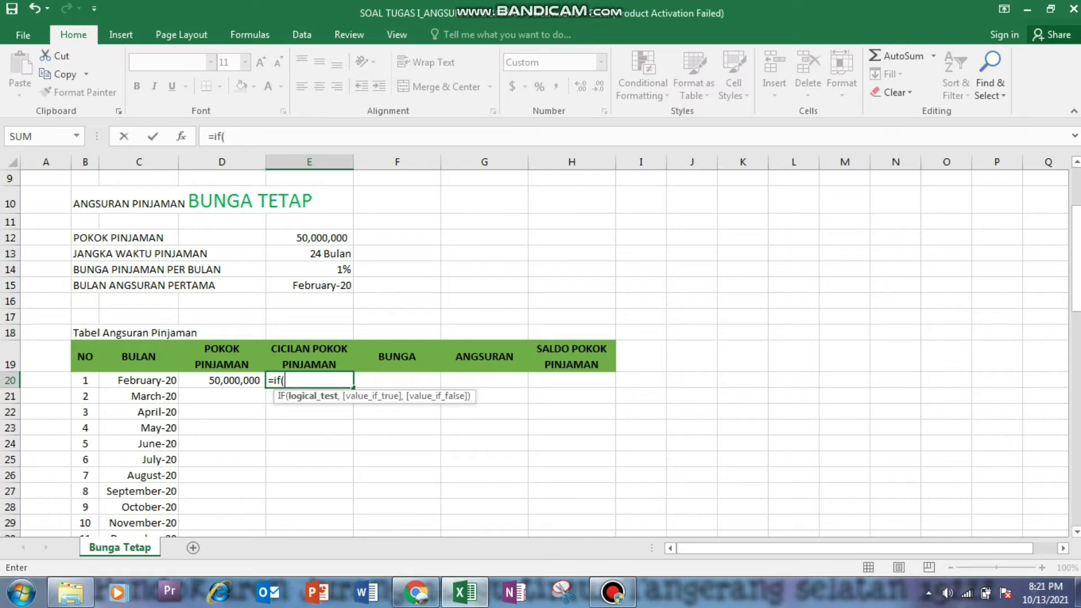
click(85, 381)
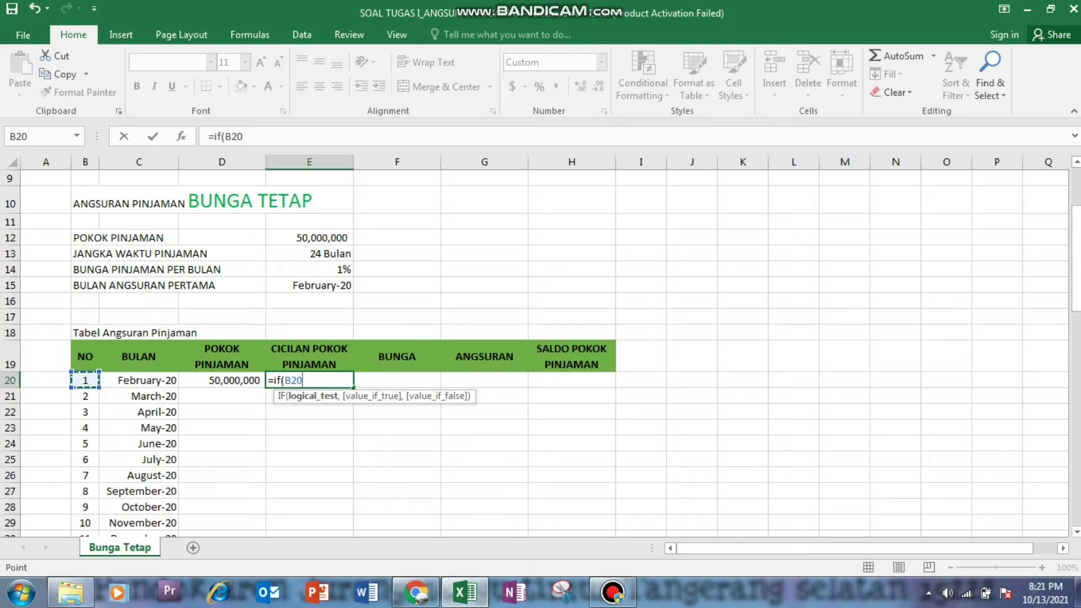
text(="",)
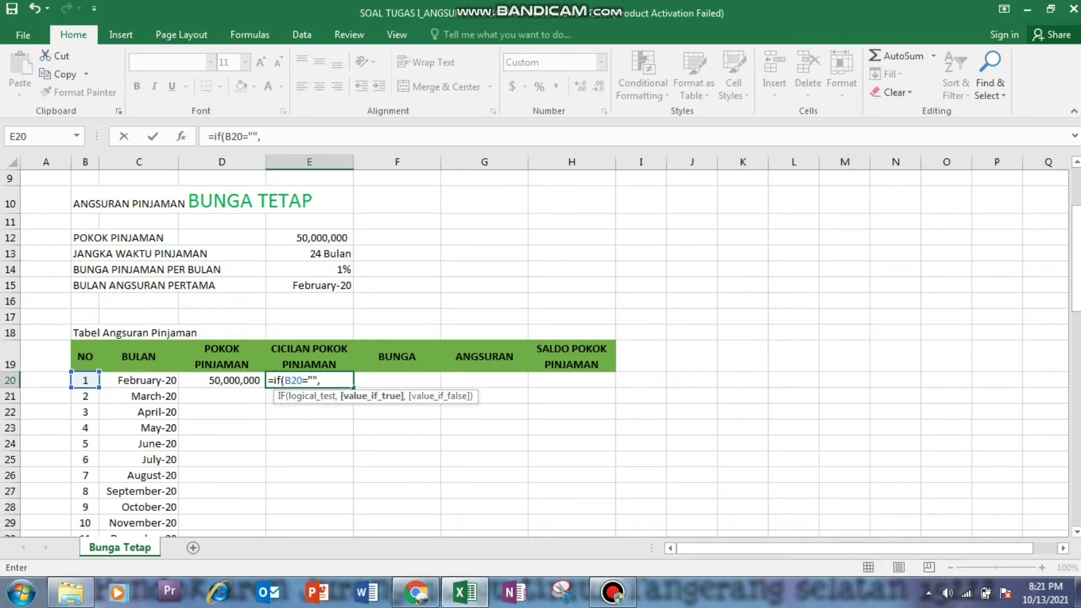
text("",)
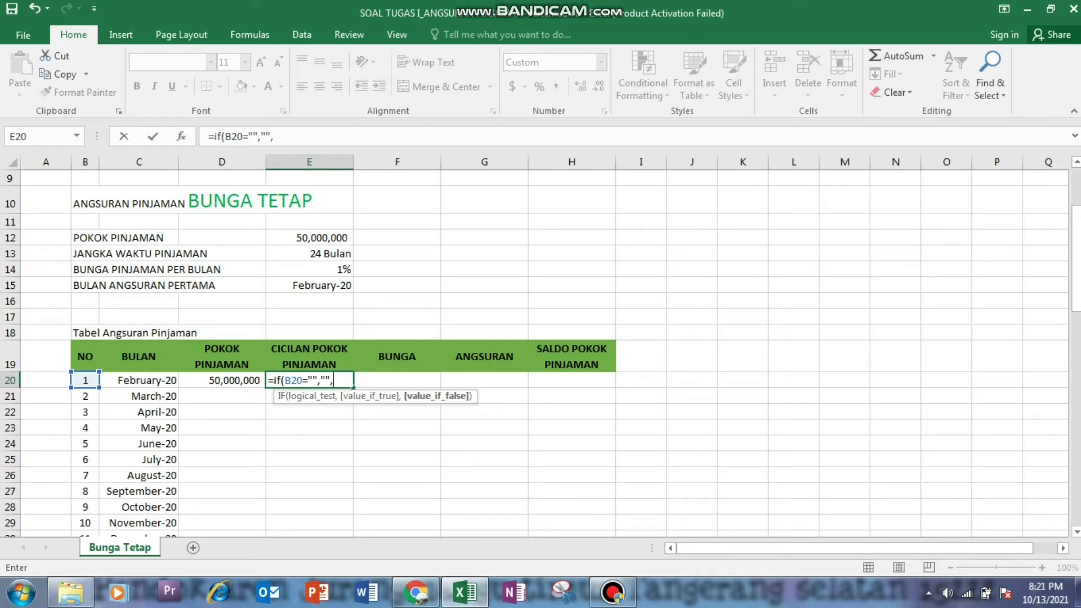
click(309, 238)
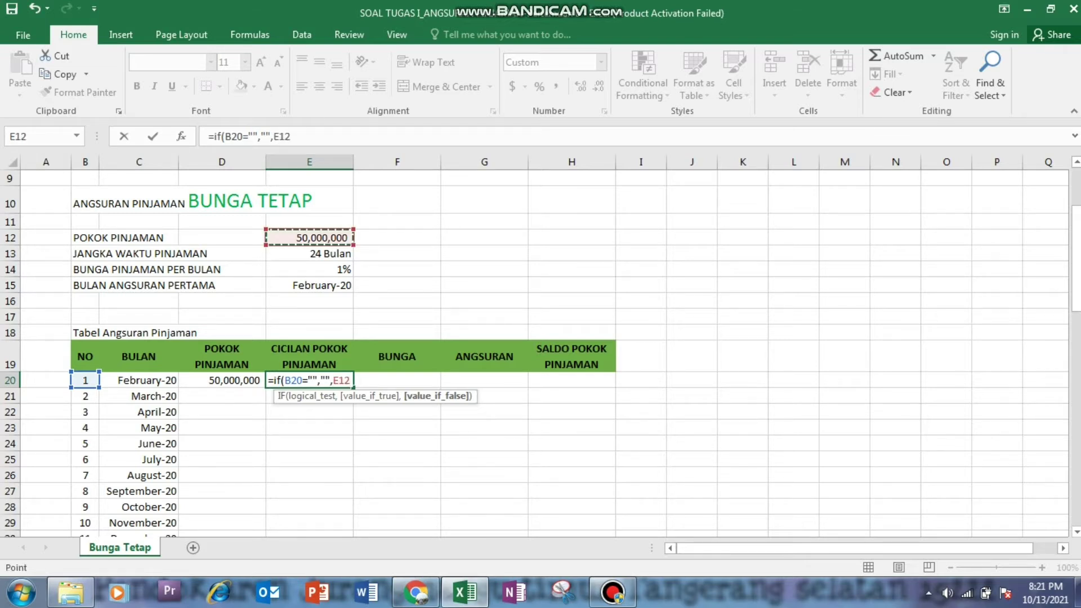
text(/)
click(340, 254)
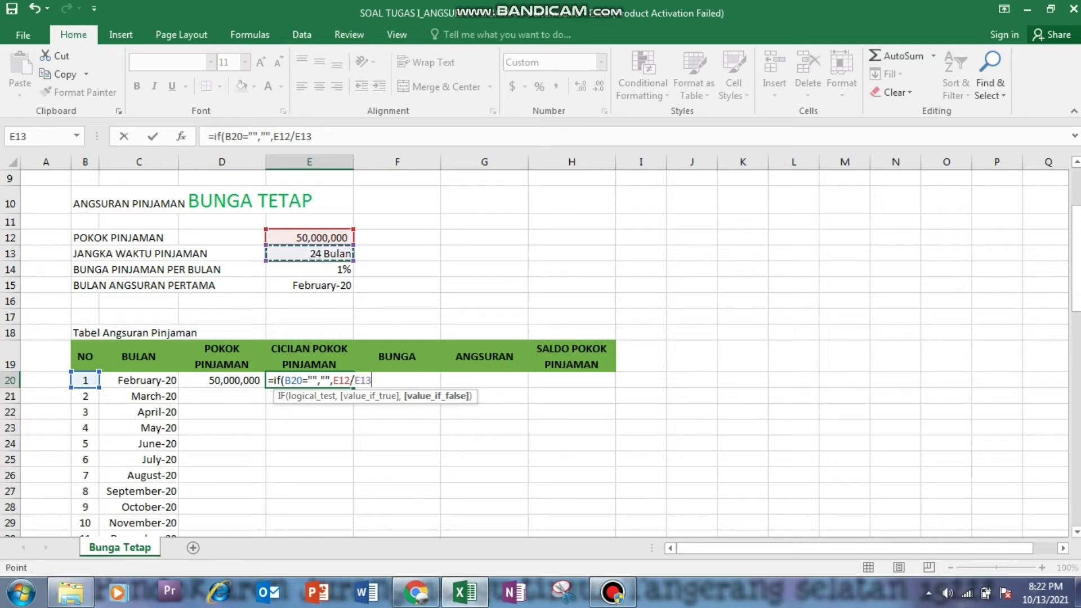
text())
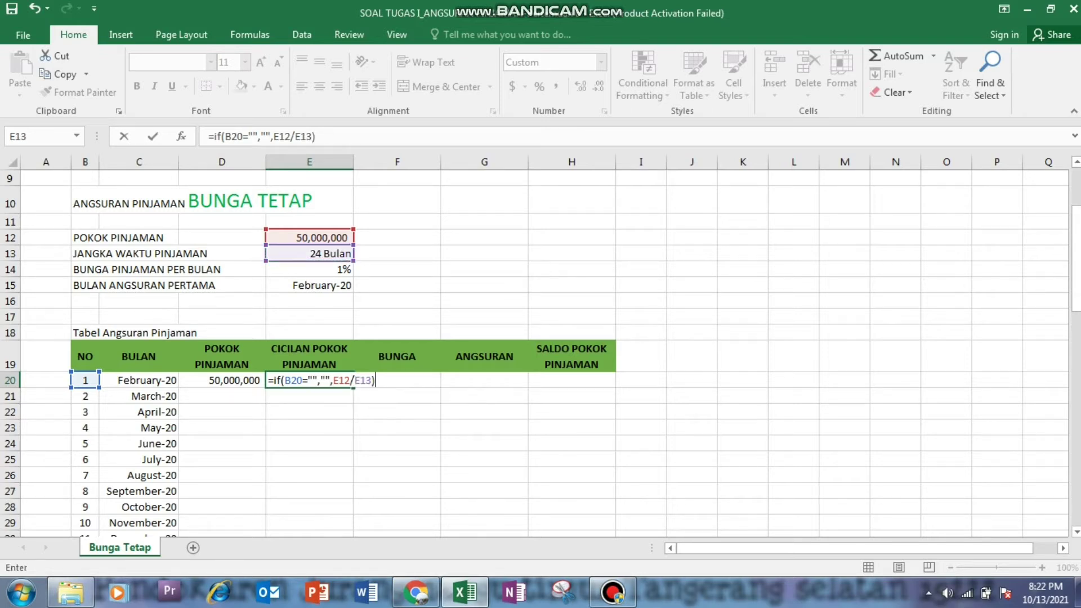
key(Return)
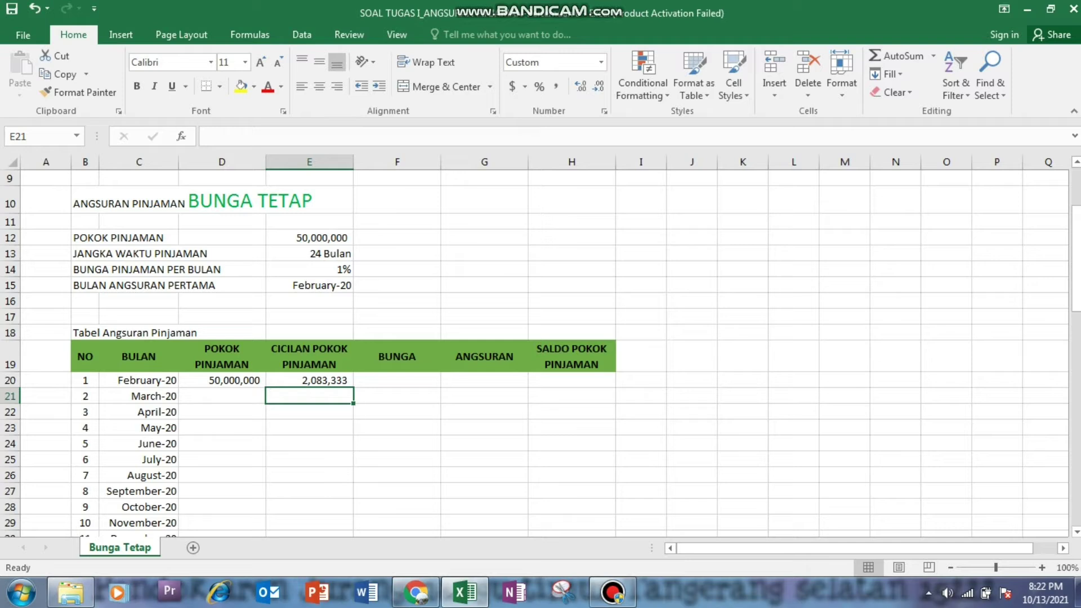
- Enter the interest formula =IF(B20="","",E14/12*E12) in F20 of the BUNGA column
click(397, 380)
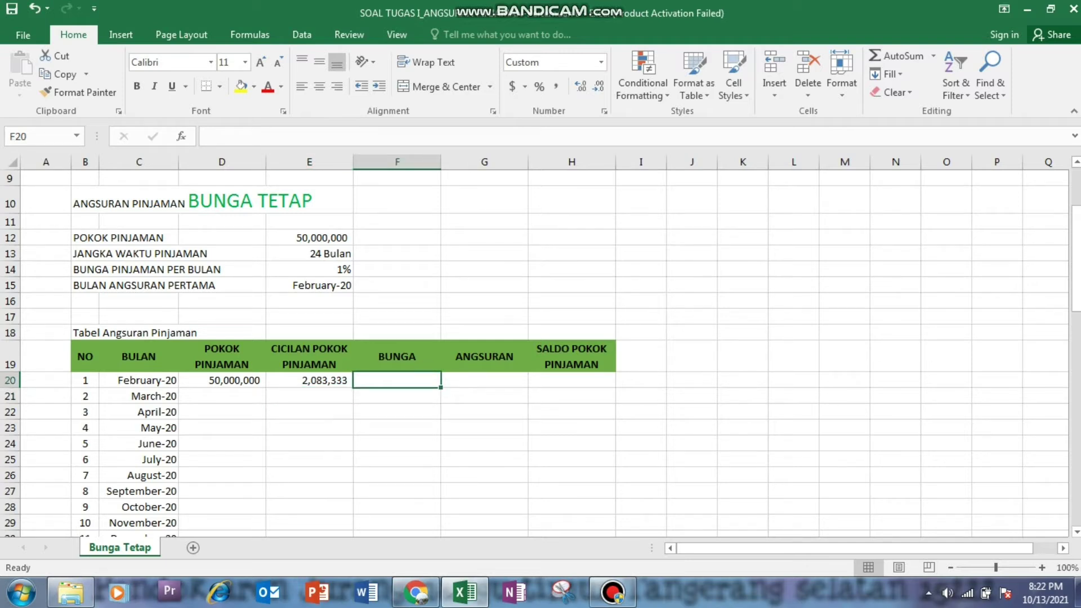
text(=)
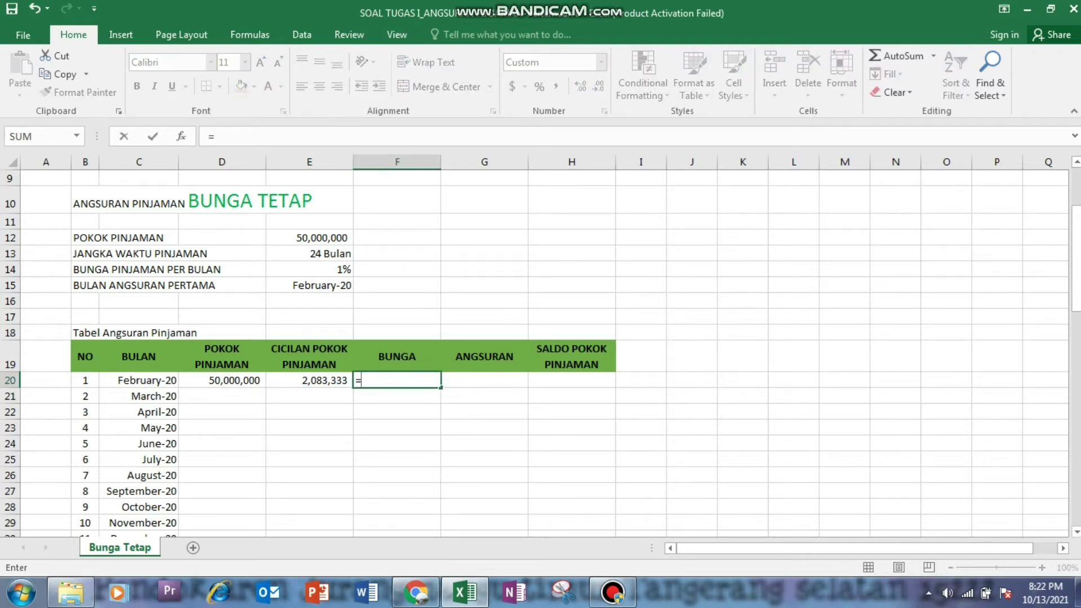
text(if()
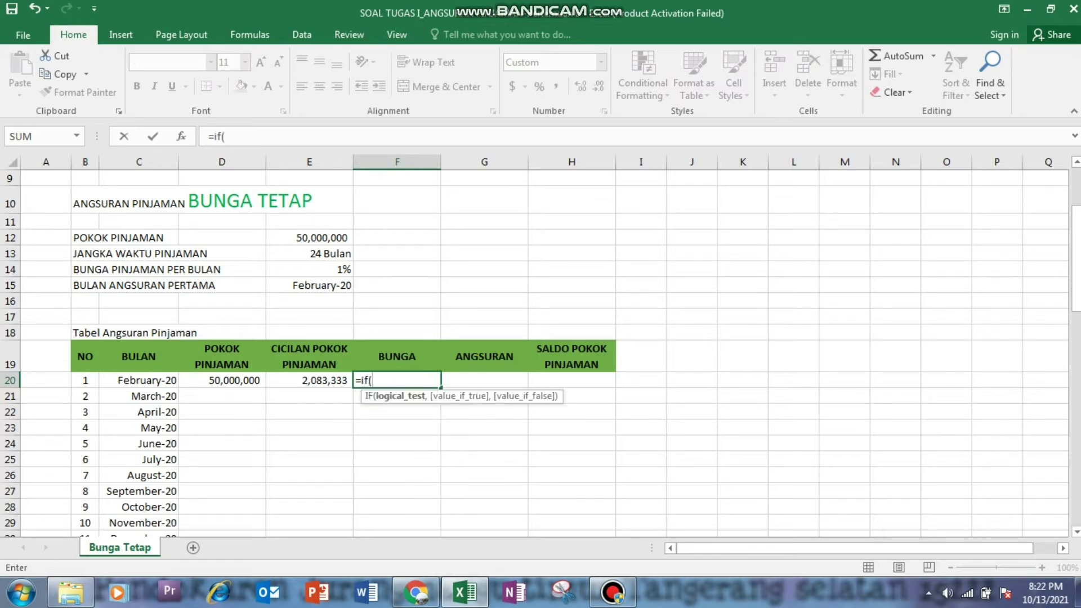
click(85, 380)
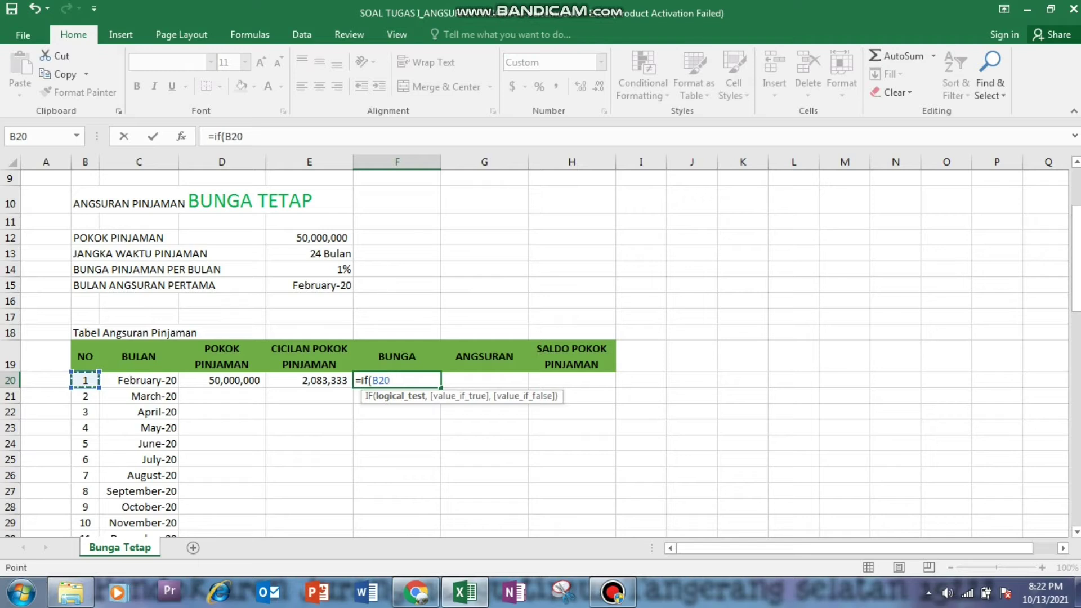
text(="",)
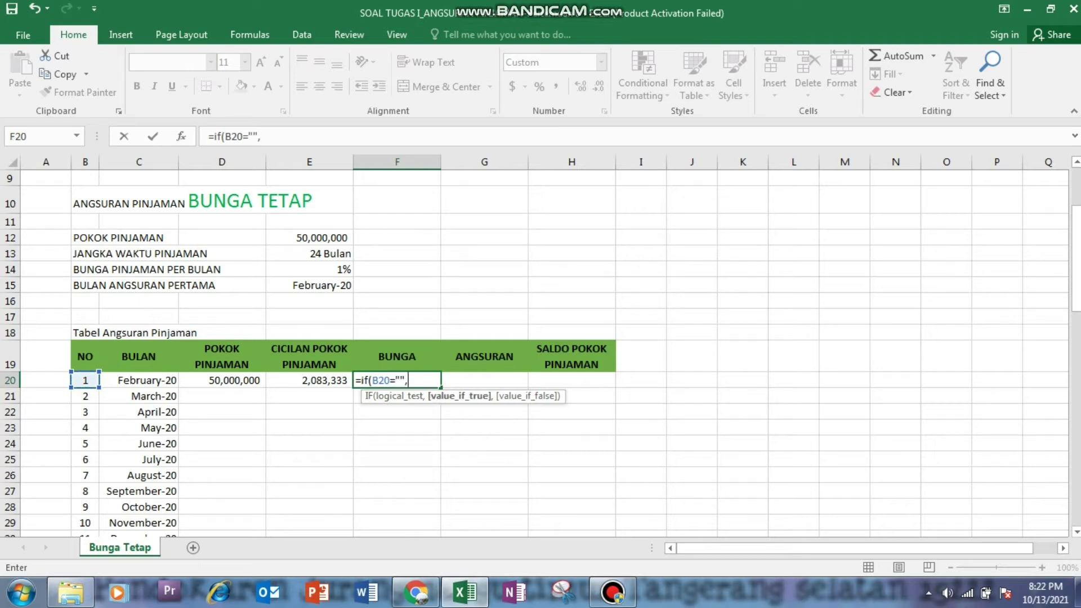
text("",)
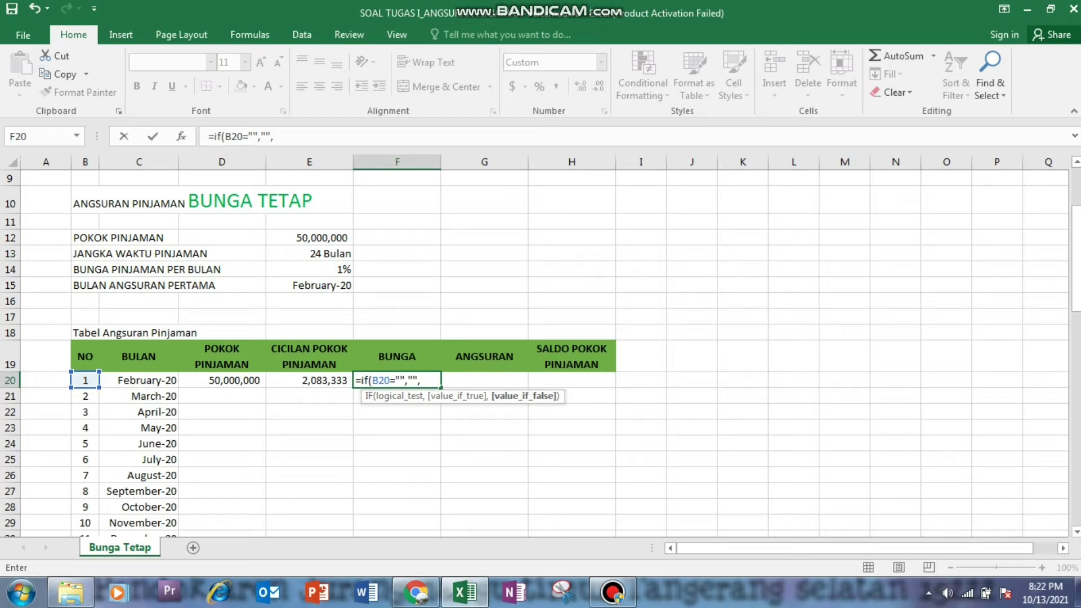
click(309, 270)
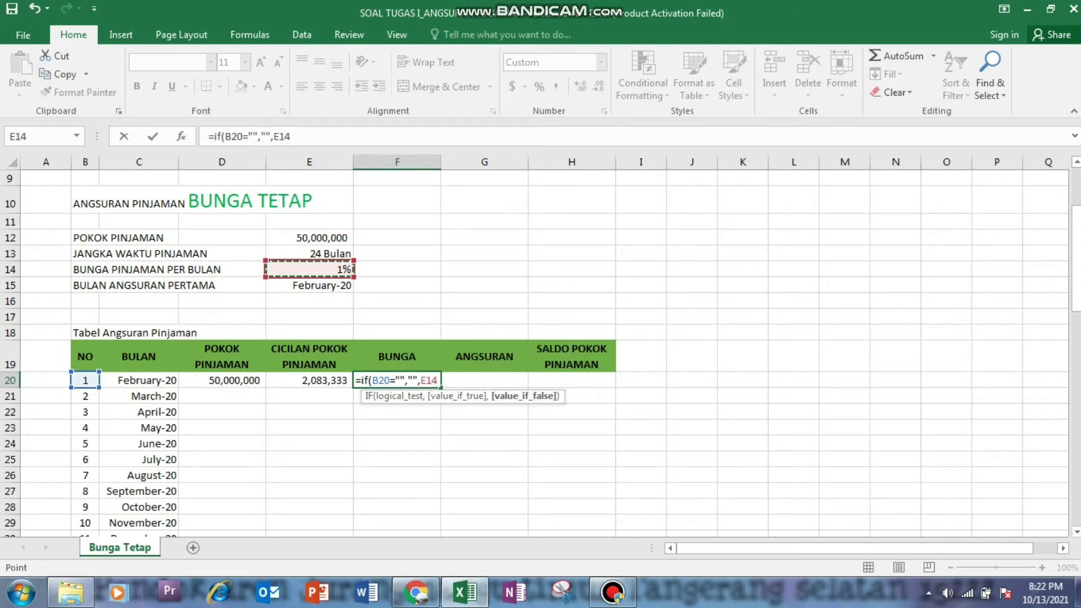
text(/12)
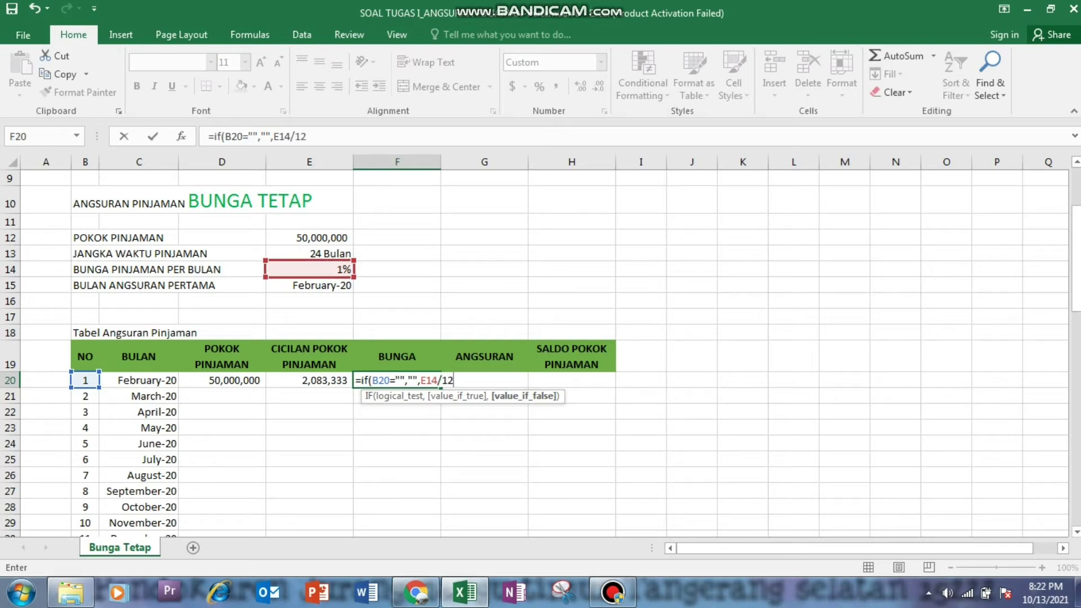
text(*)
click(309, 238)
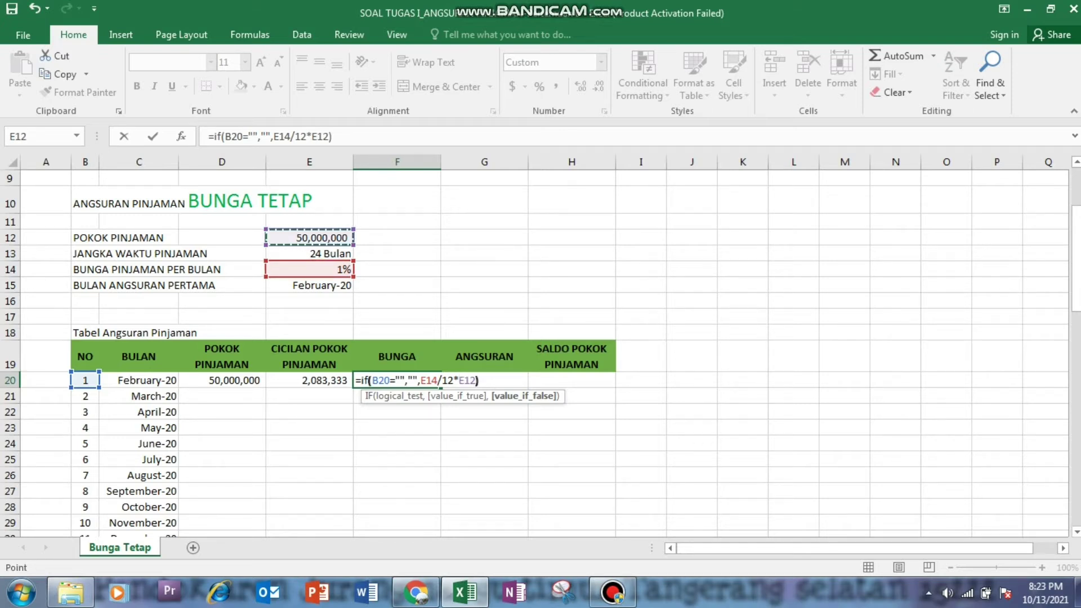
key(Return)
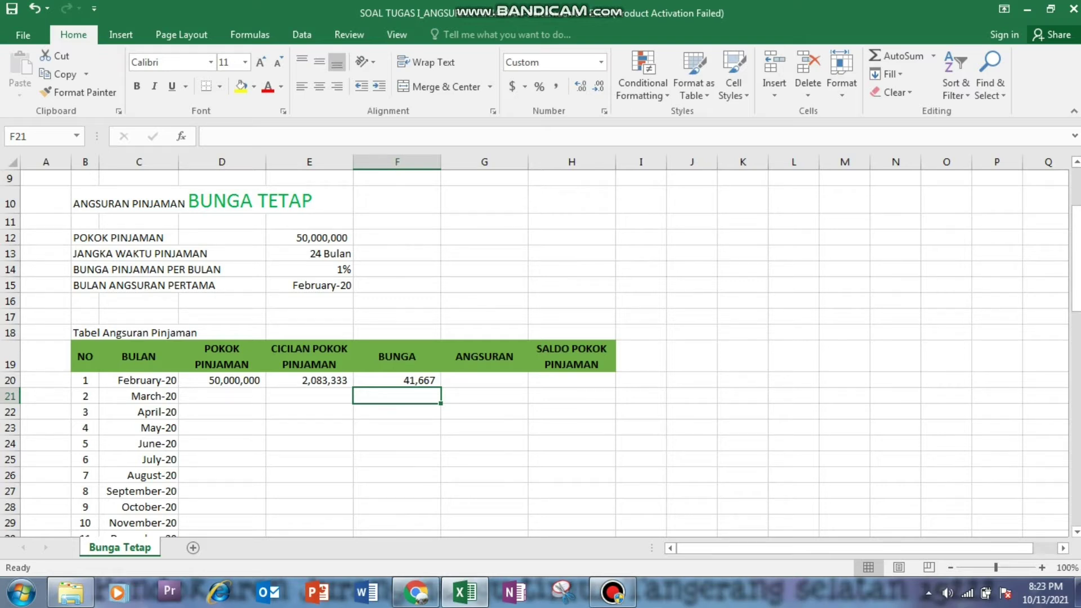
- Enter the instalment formula =IF(B20="","",E20+F20) in G20 of the ANGSURAN column
click(484, 380)
text(=)
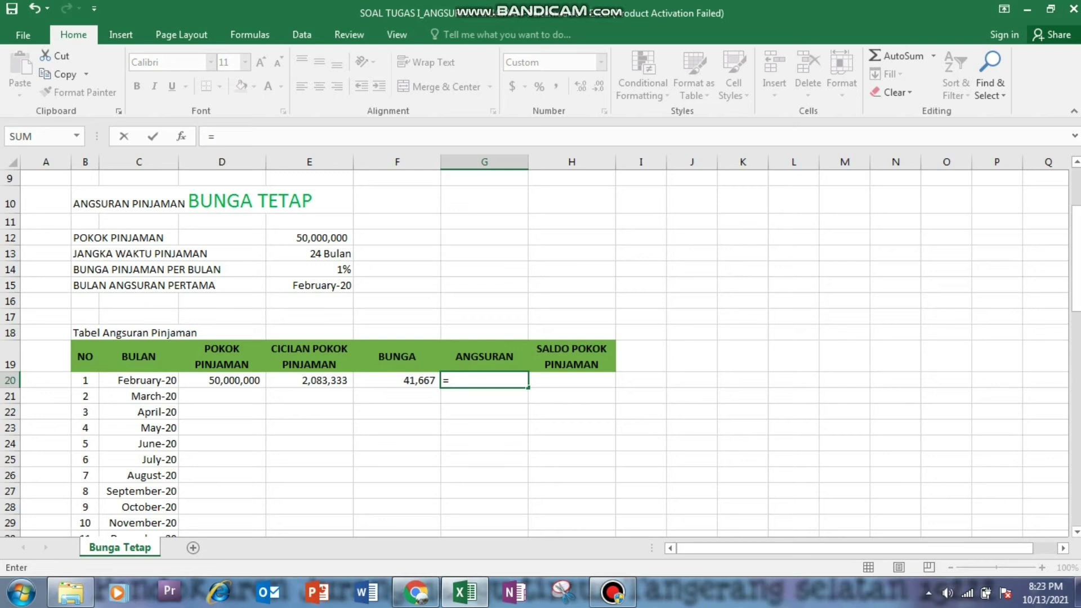
text(if)
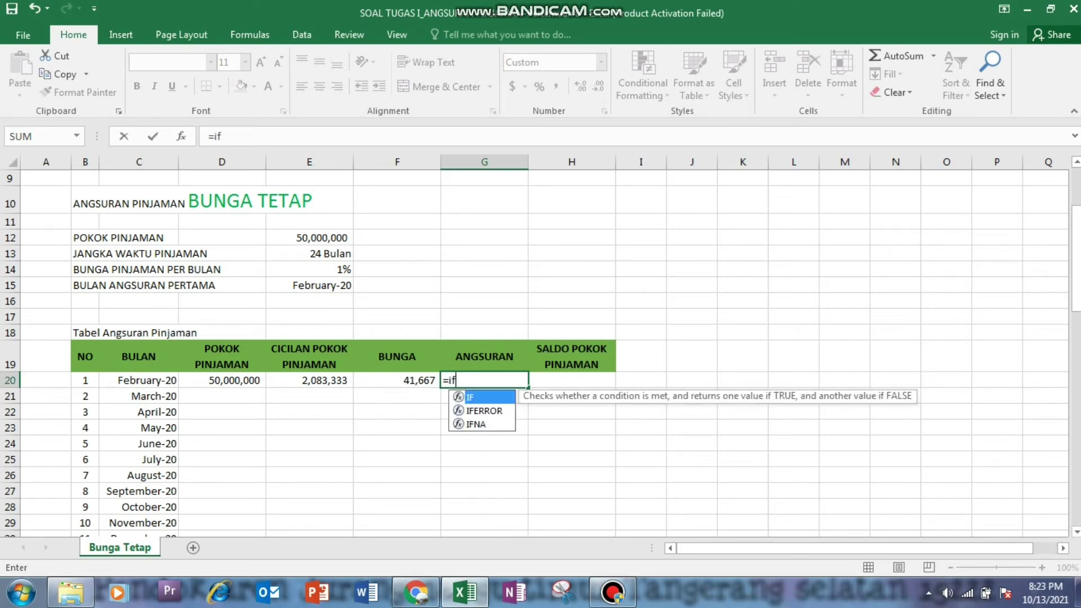
text(()
click(85, 380)
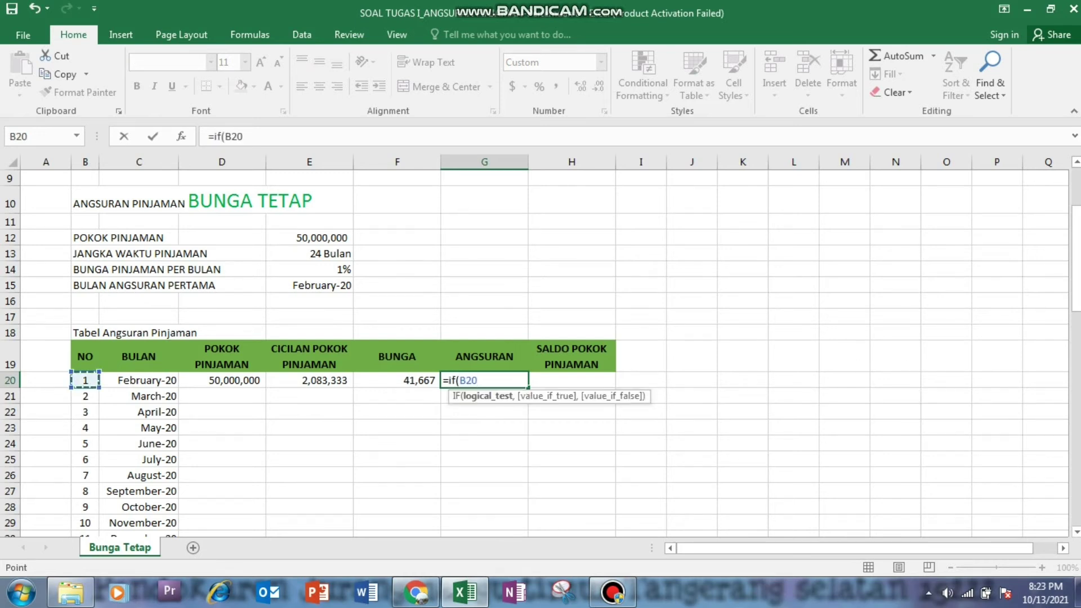
text(="","",)
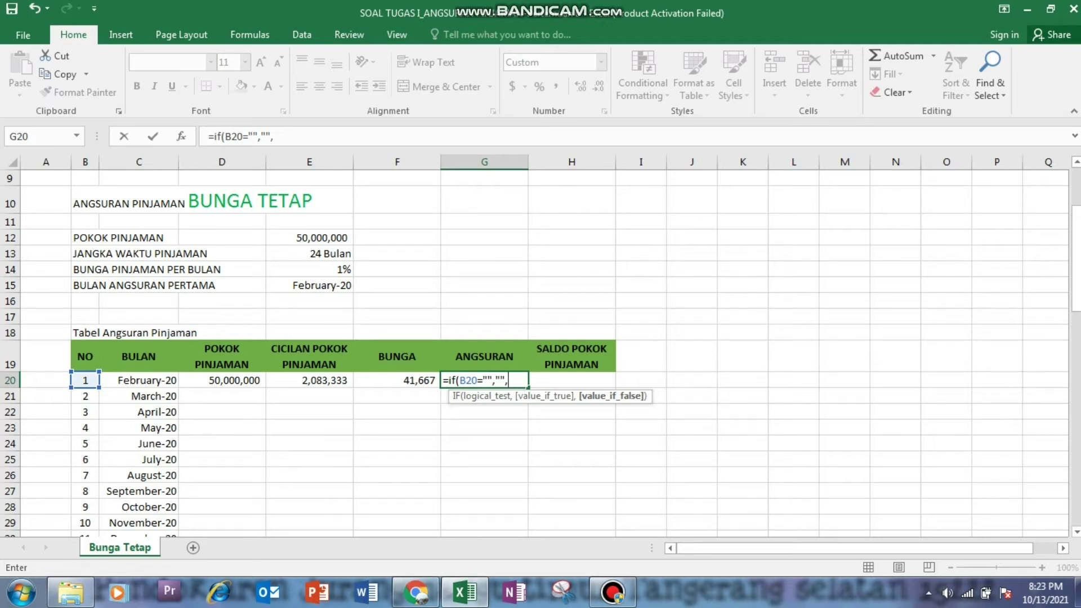
click(309, 381)
text(+)
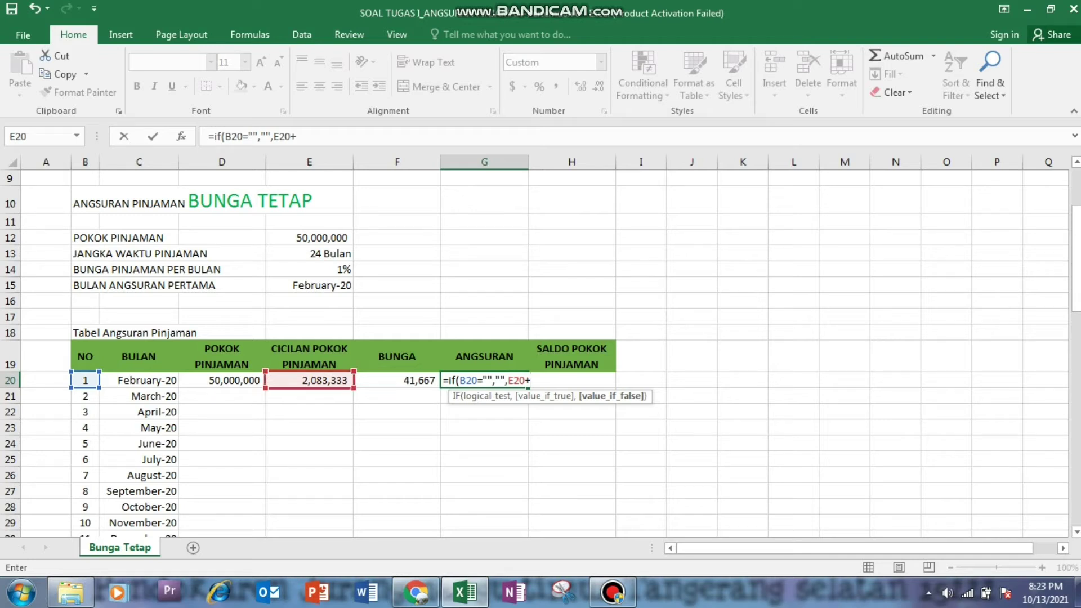
key(Left)
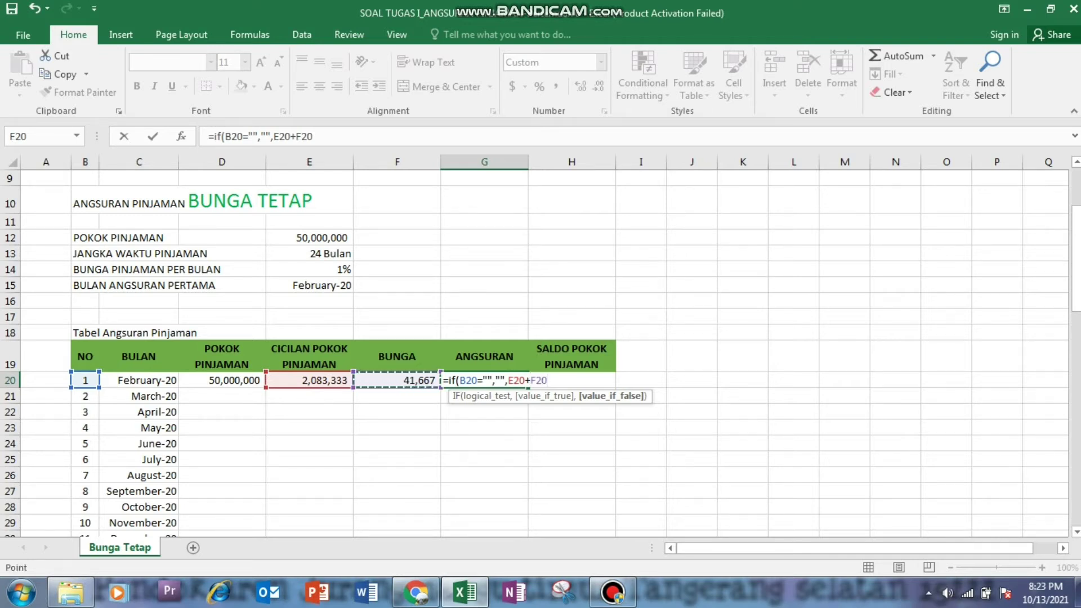
key(Return)
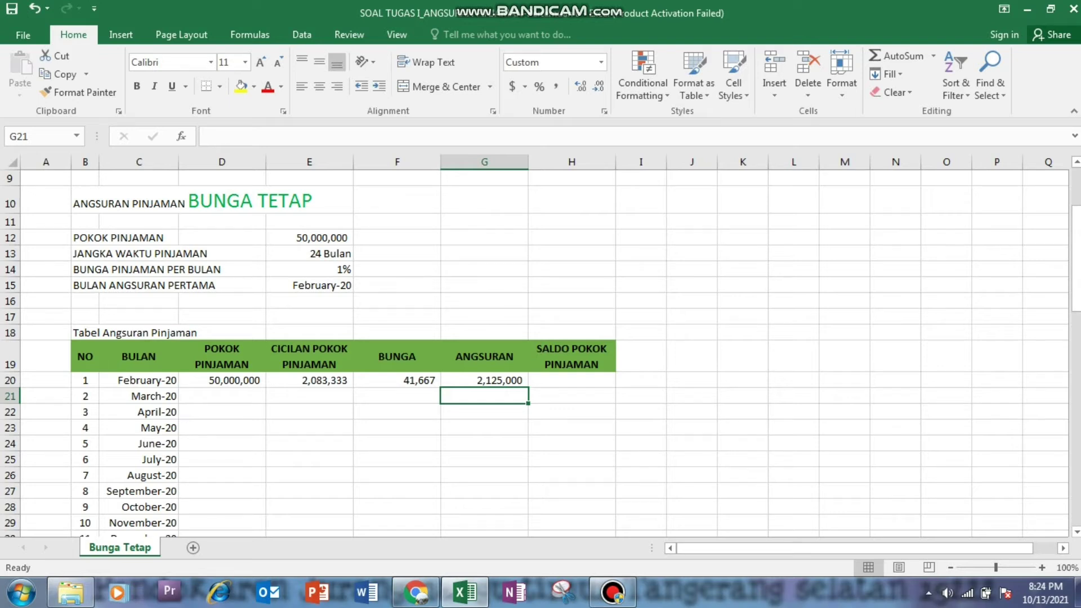
- Enter the remaining balance formula =IF(B20="","",D20-E20) in H20 of the SALDO POKOK PINJAMAN column
click(571, 379)
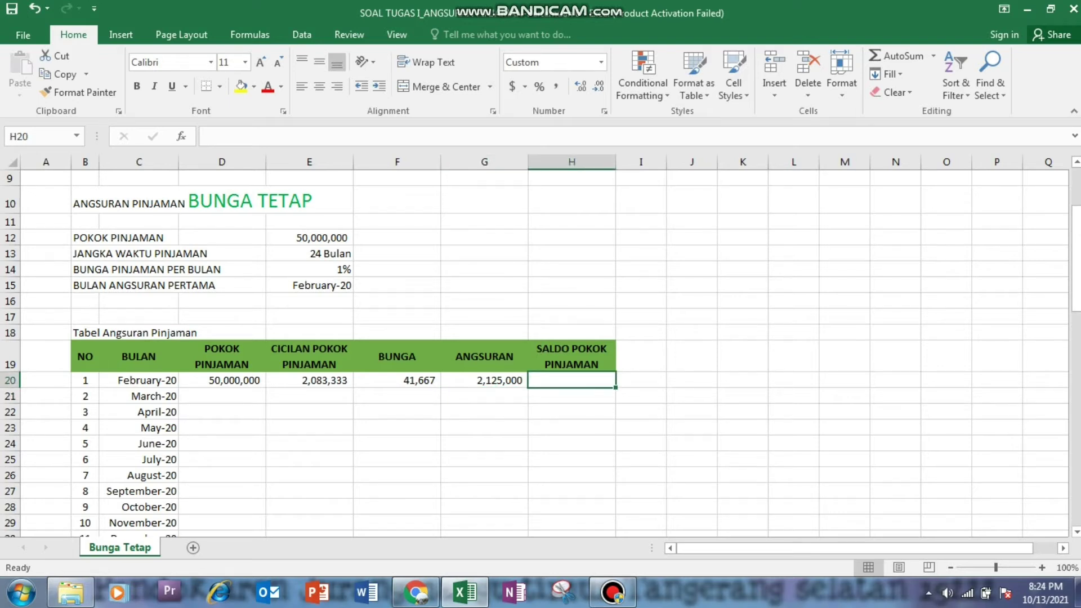
text(=i)
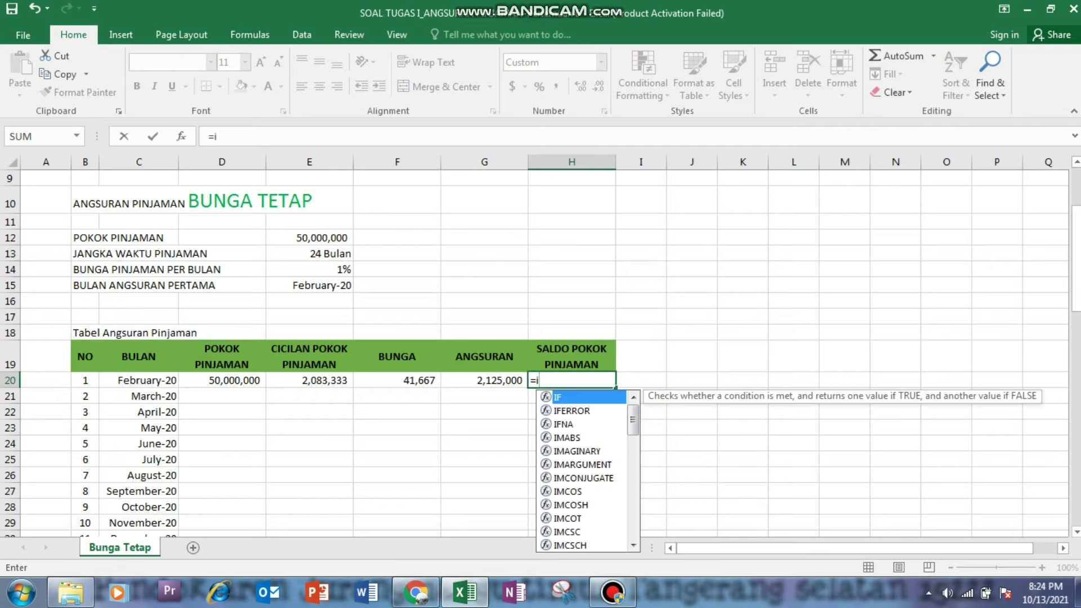
text(f()
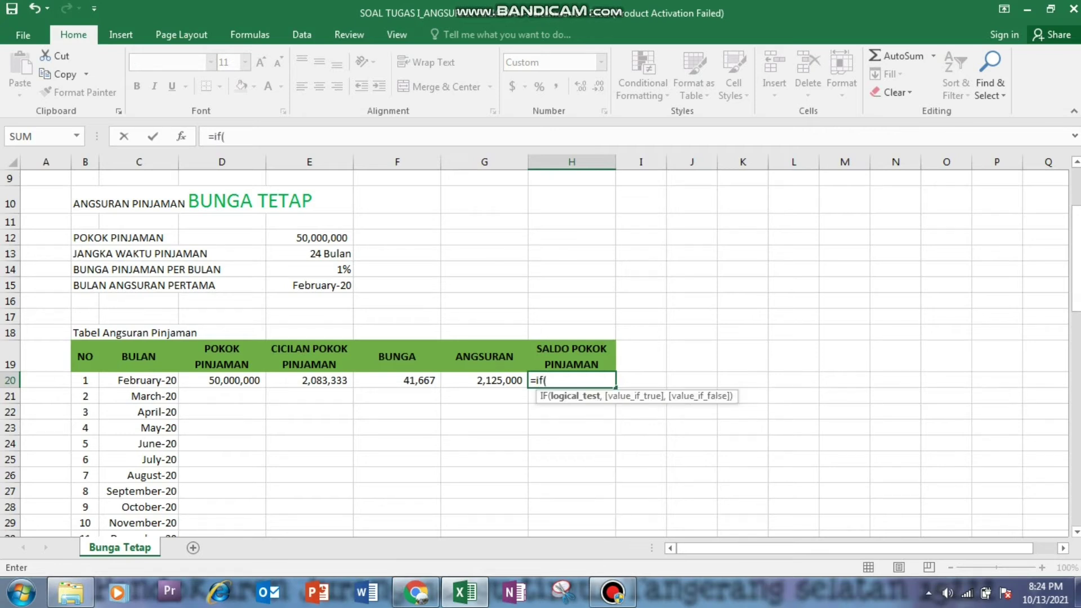
click(85, 380)
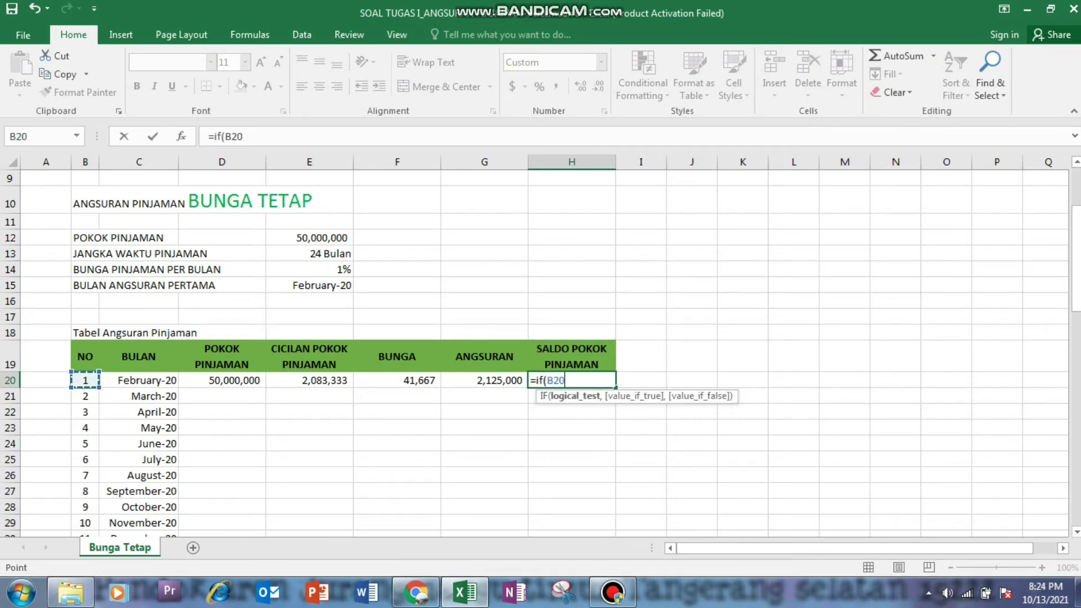
text(="","",)
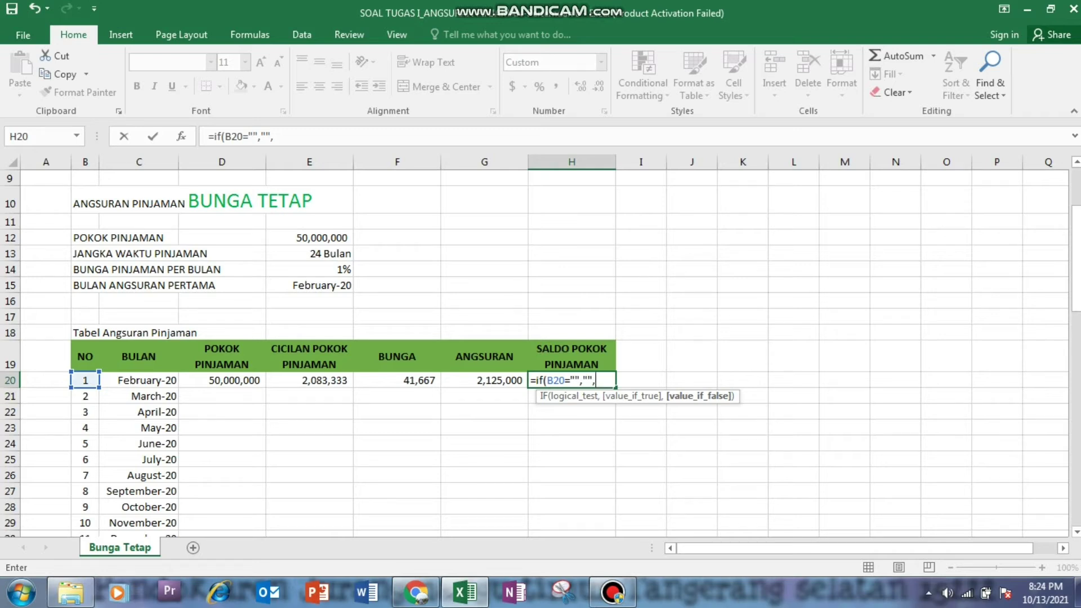
click(222, 380)
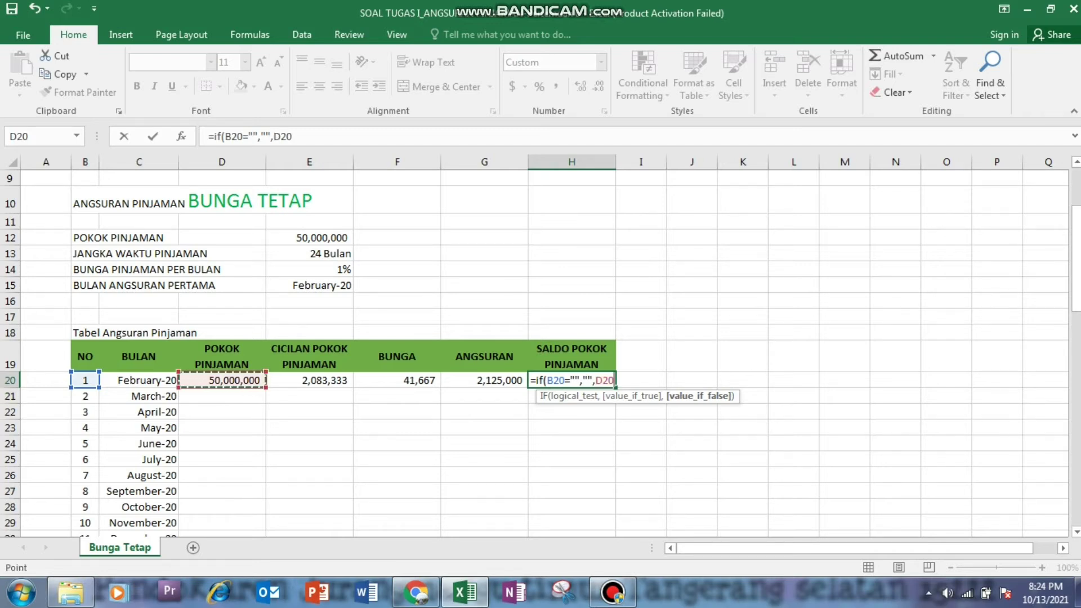
text(-)
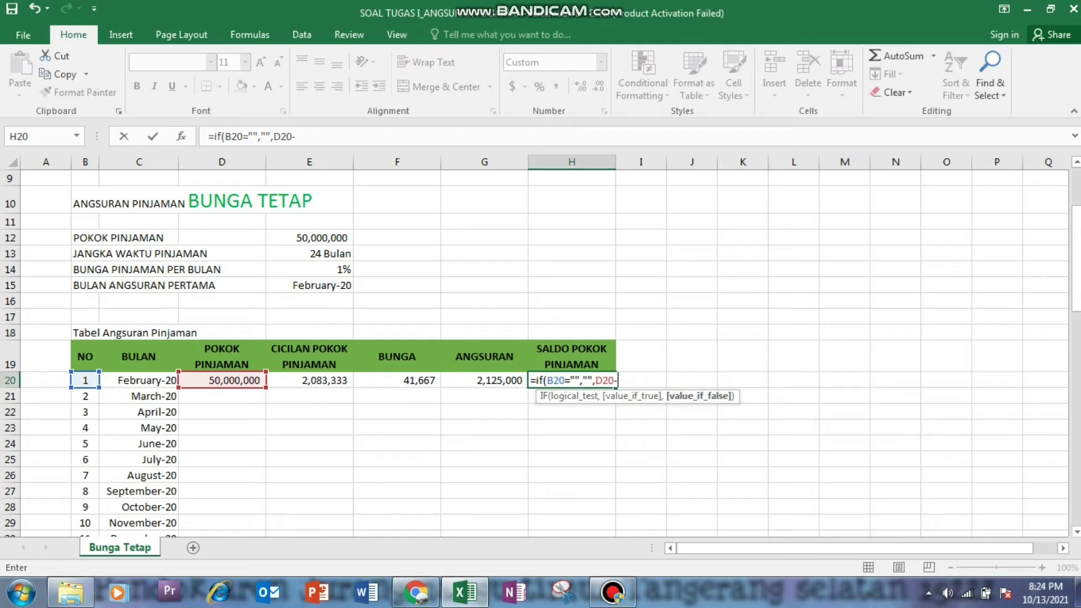
click(309, 380)
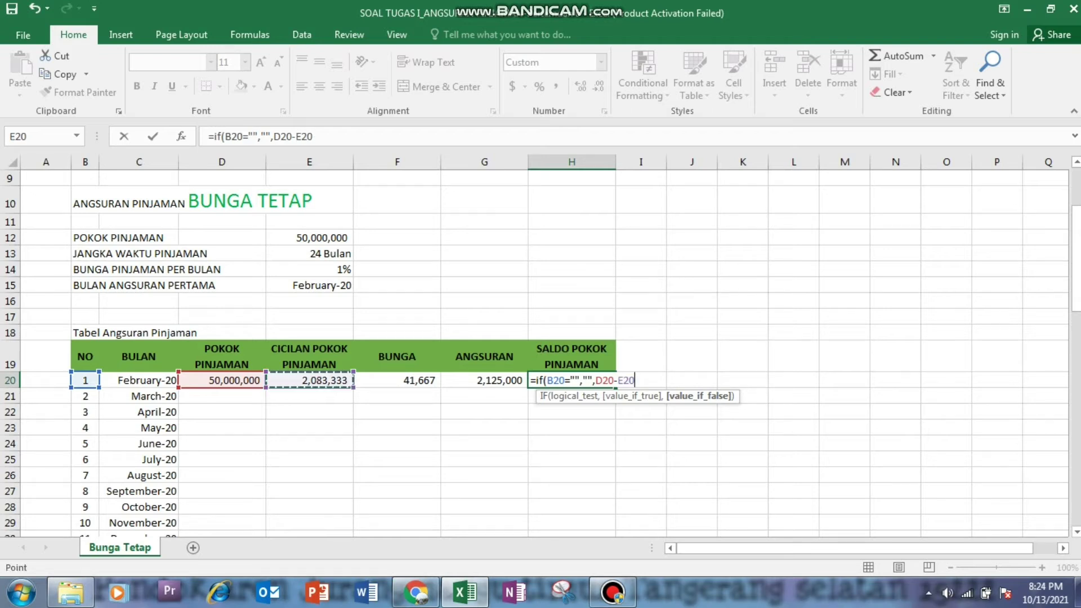
text())
key(Return)
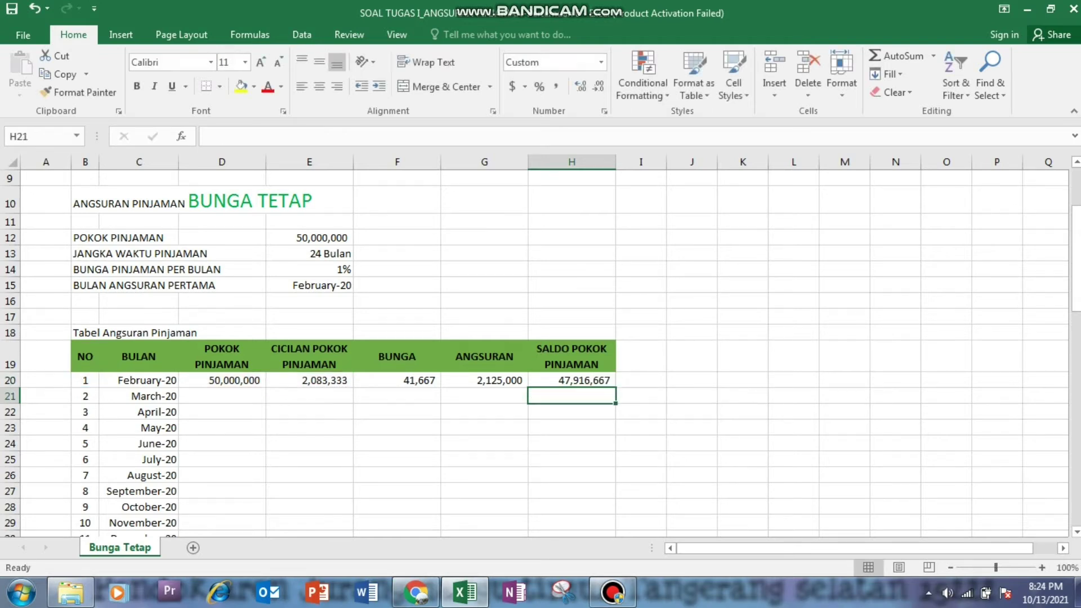
- Review the balance formula in H20 and select the completed first instalment row B20:H20
click(572, 380)
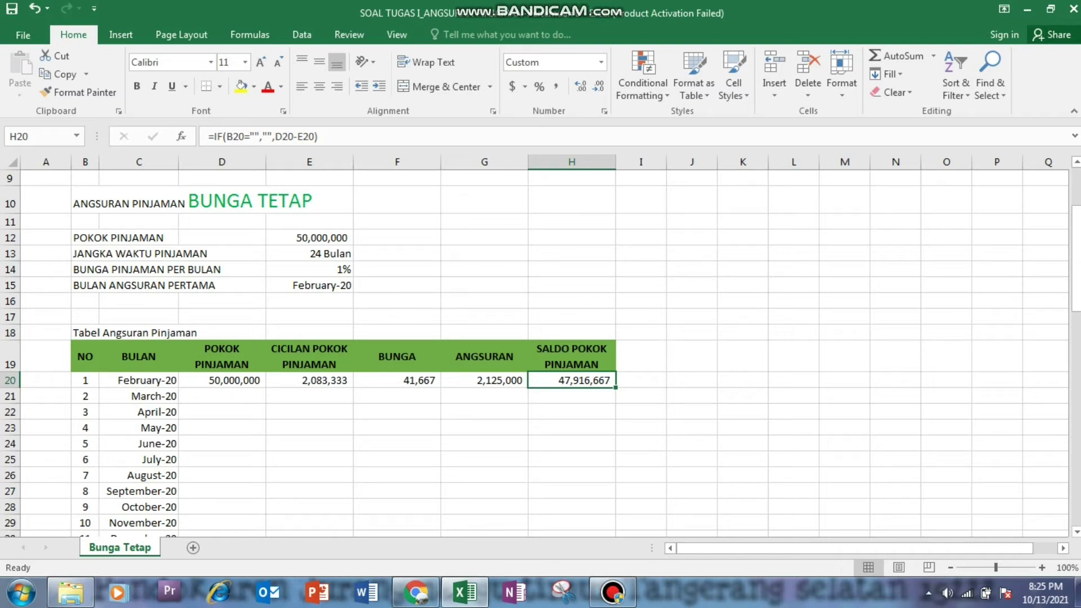
key(shift+Right)
key(shift+Right)
key(shift+Right)
key(shift+Right)
key(shift+Right)
key(shift+Right)
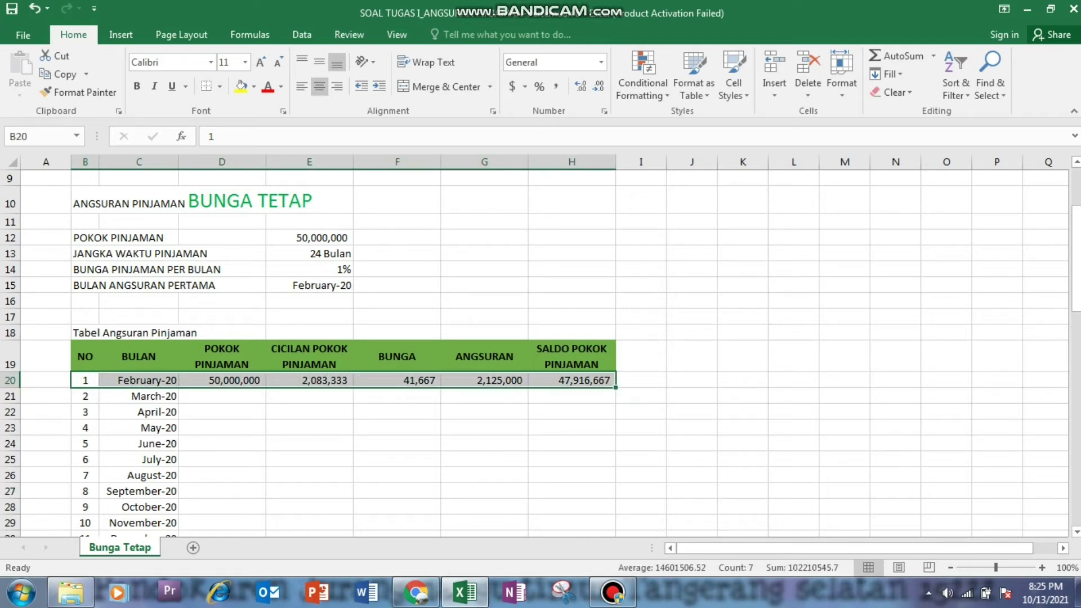
- Enter the formula =IF(B21="","",H20) in D21 of the POKOK PINJAMAN column for the second instalment
click(222, 395)
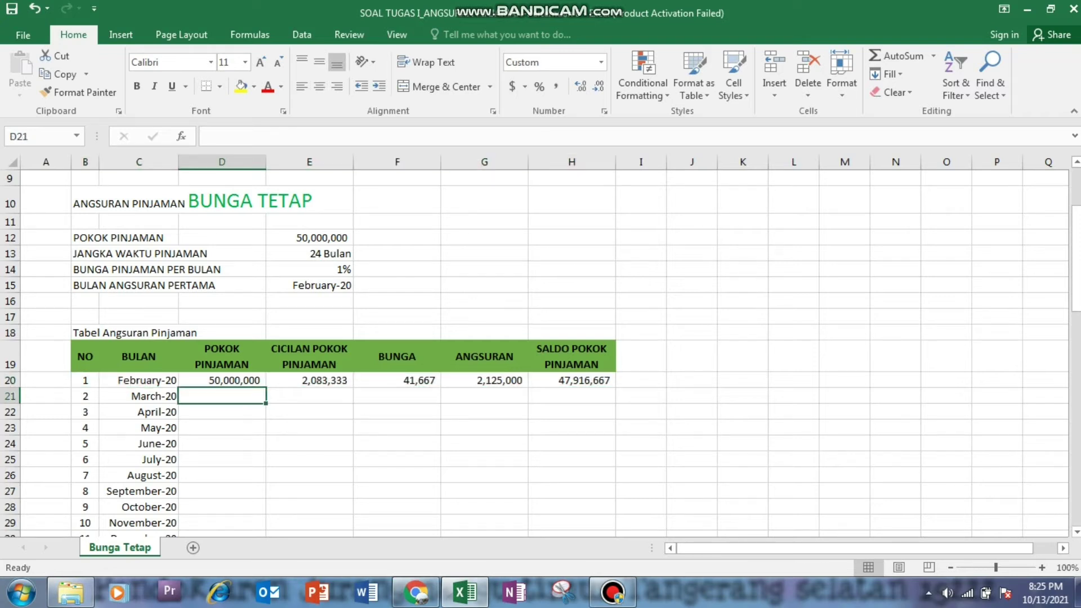
scroll(535, 353, down, 3)
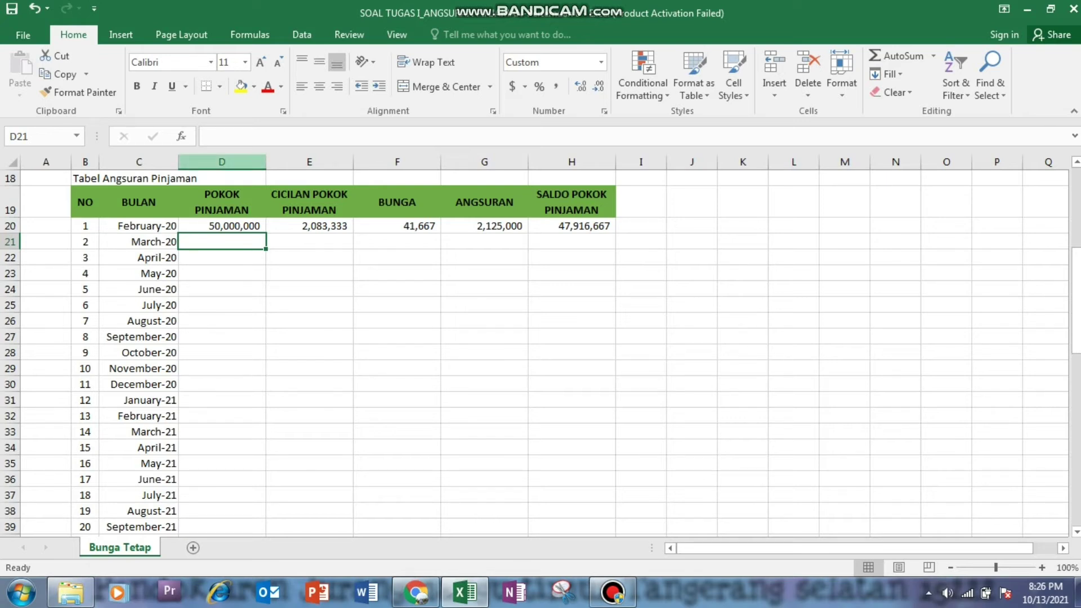
text(=if)
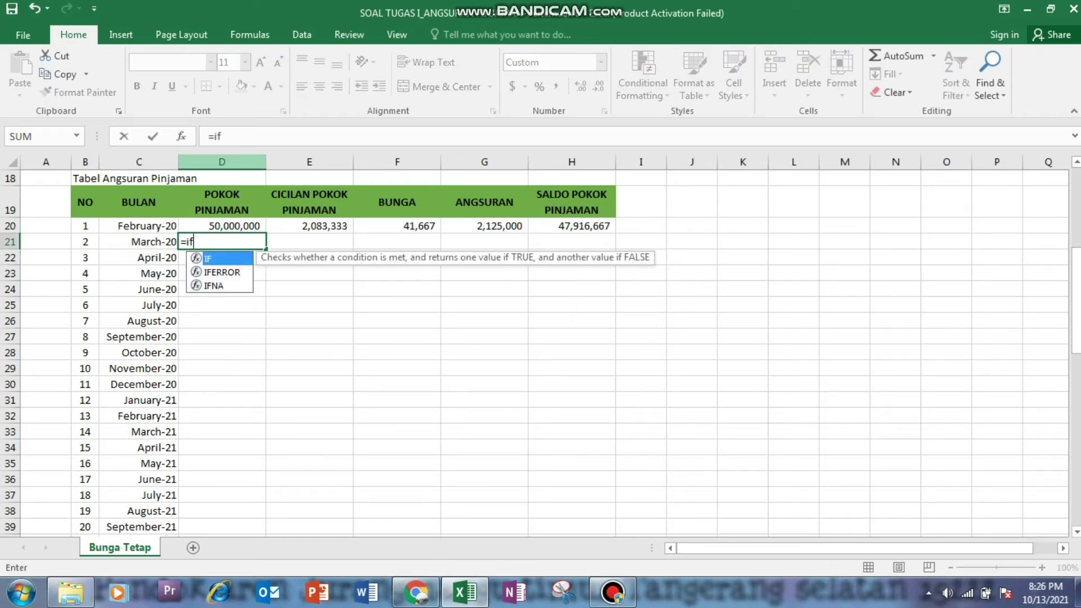
text(()
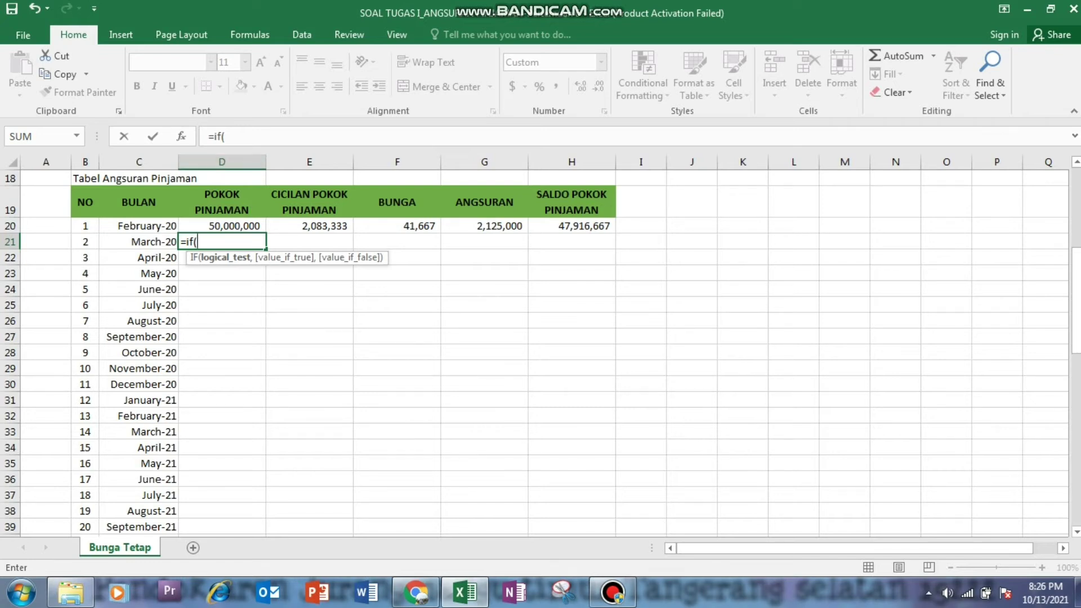
click(85, 242)
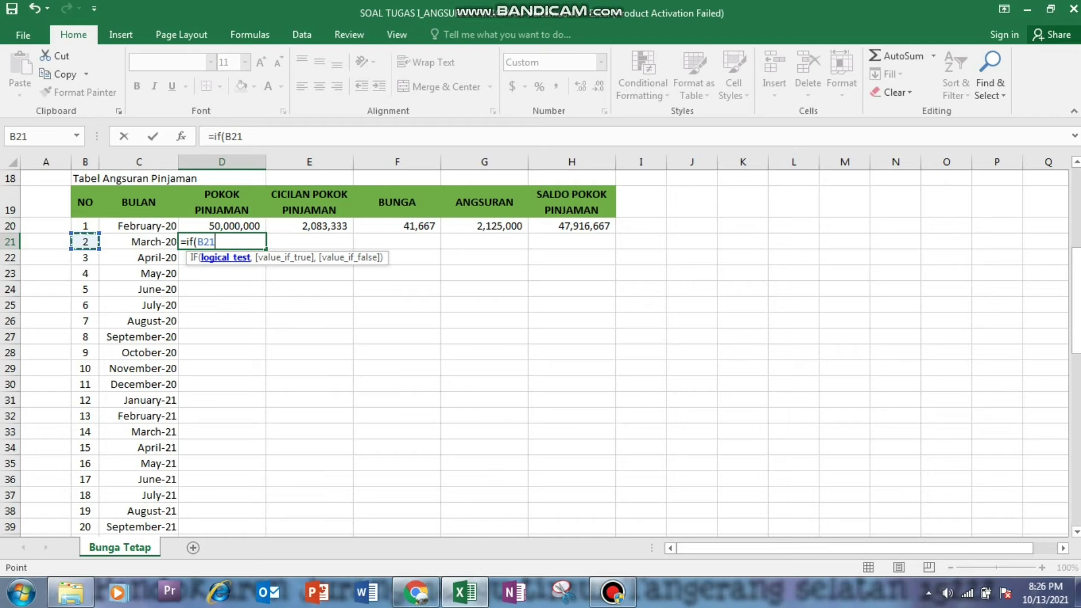
text(="",)
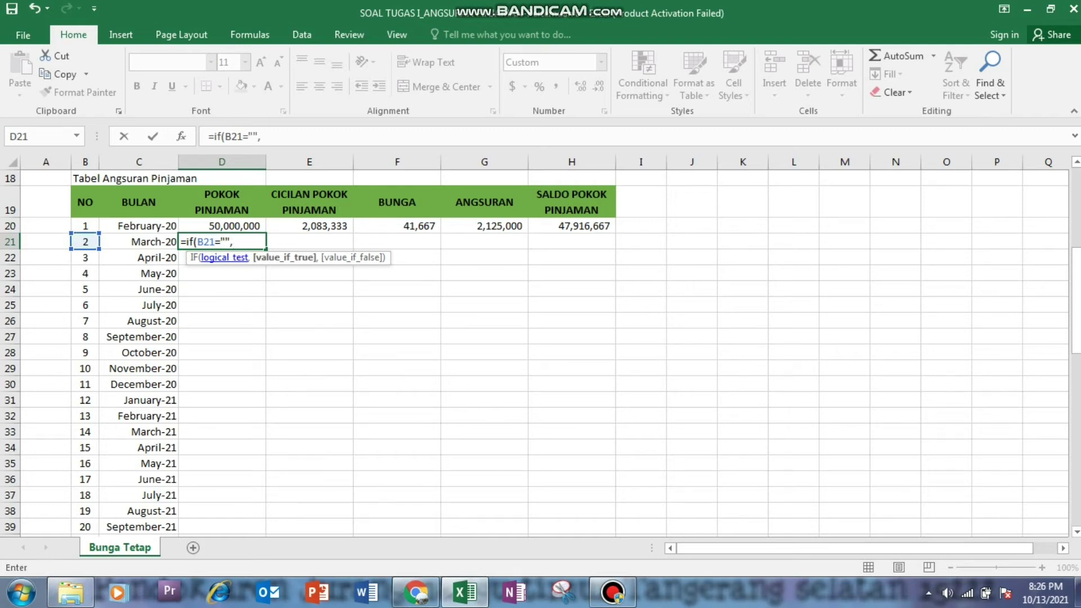
text("",)
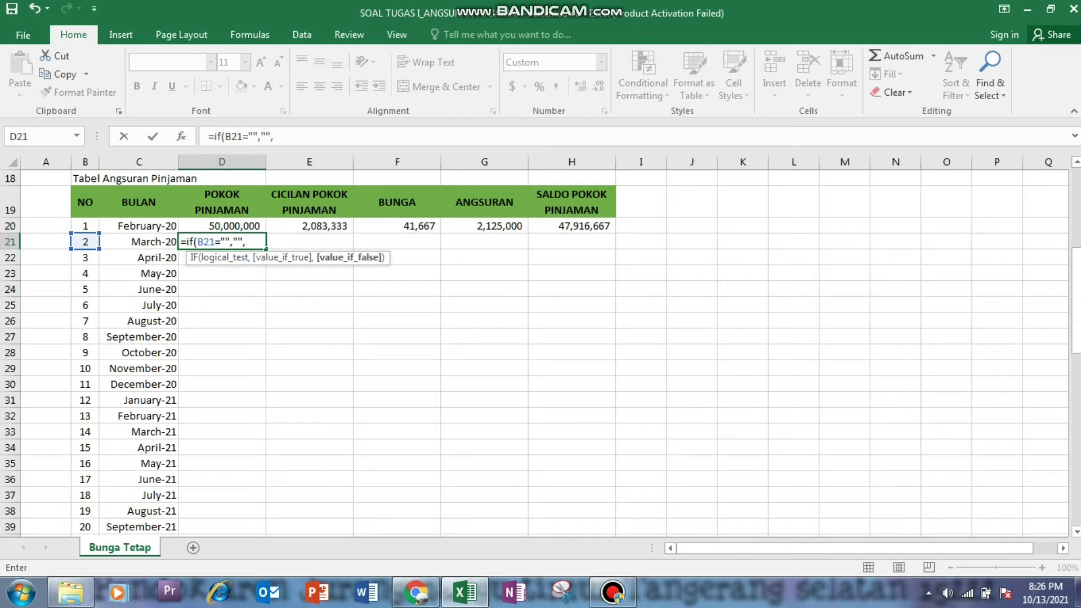
click(571, 226)
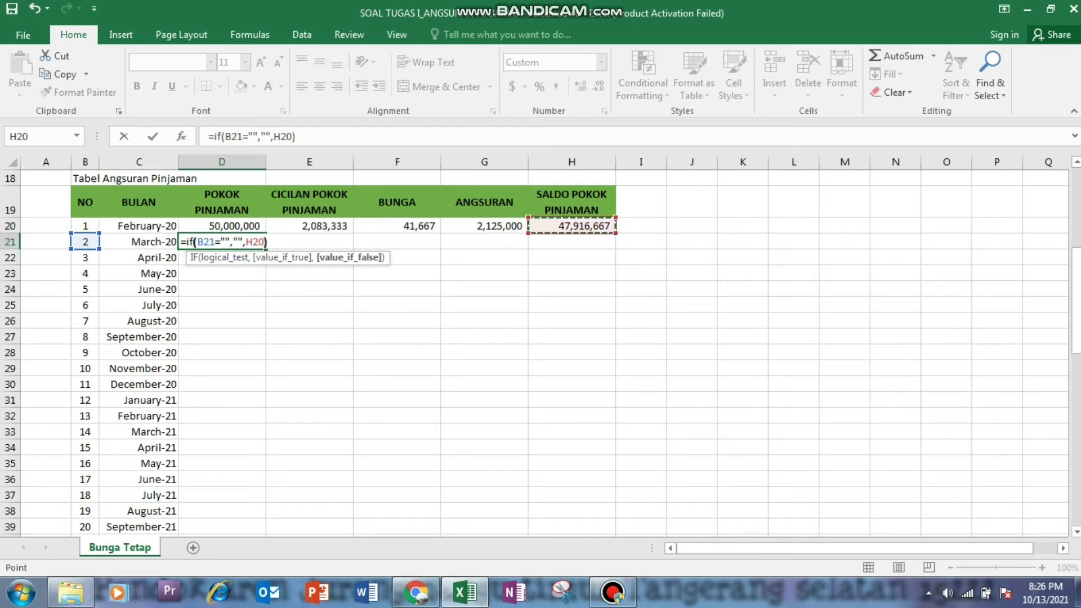
text())
key(Return)
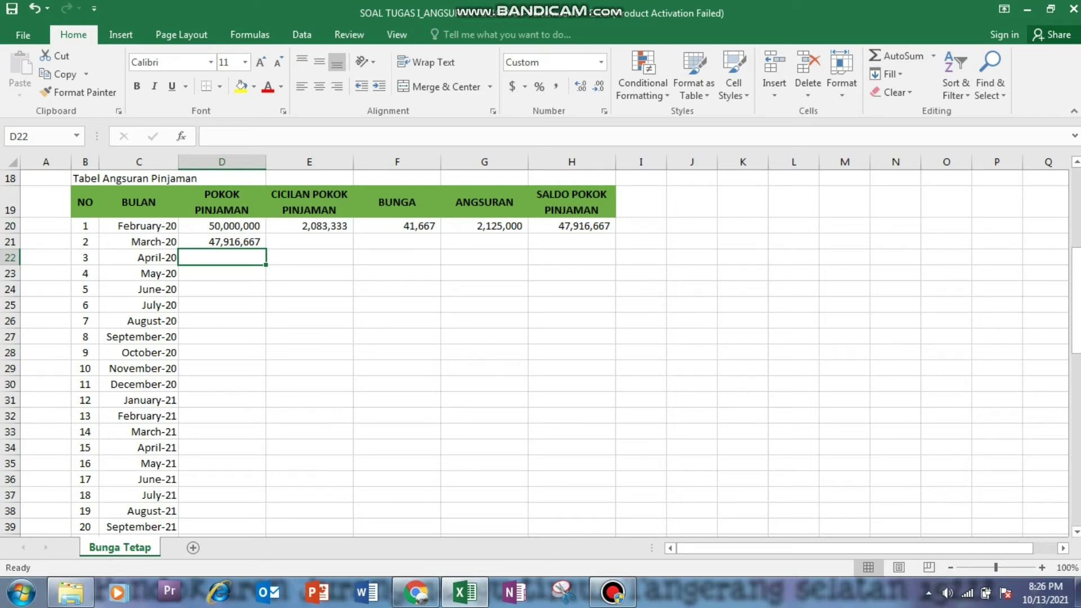
- Try filling the D21 formula down the POKOK PINJAMAN column, and undo the fill
click(221, 242)
drag(265, 249, 266, 516)
scroll(534, 349, up, 4)
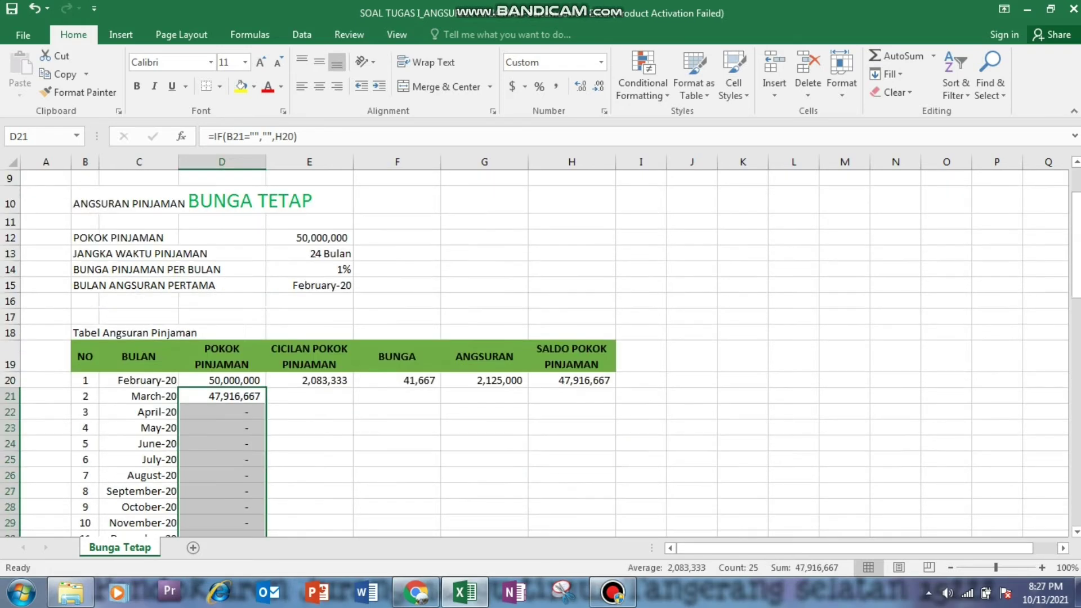
key(ctrl+z)
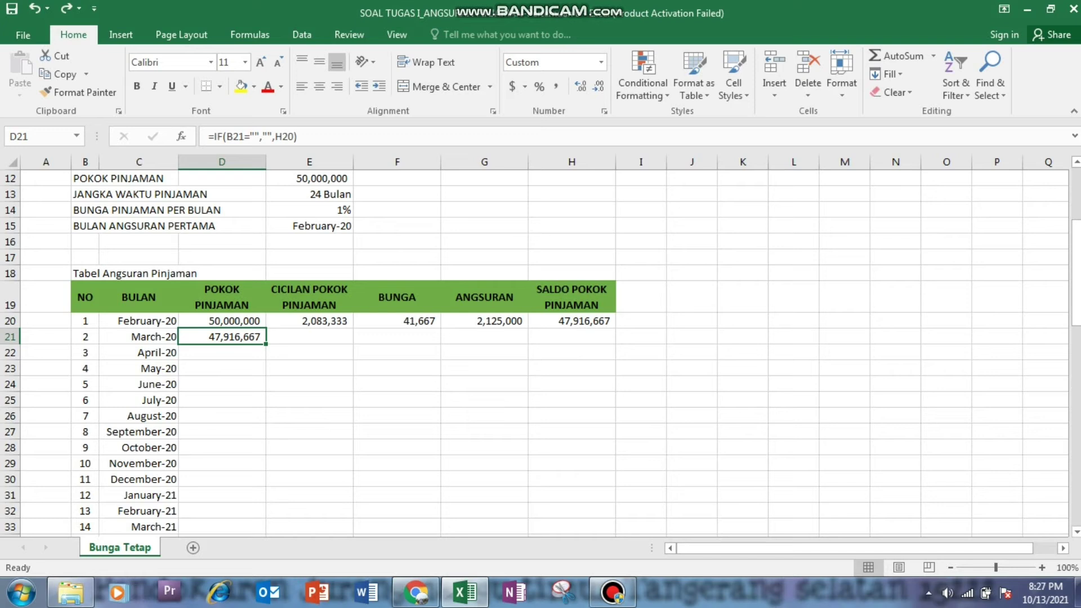
- Write =(B21="","",E12/E13) in E21 of the CICILAN POKOK PINJAMAN column, dividing the loan principal by the loan term
click(309, 337)
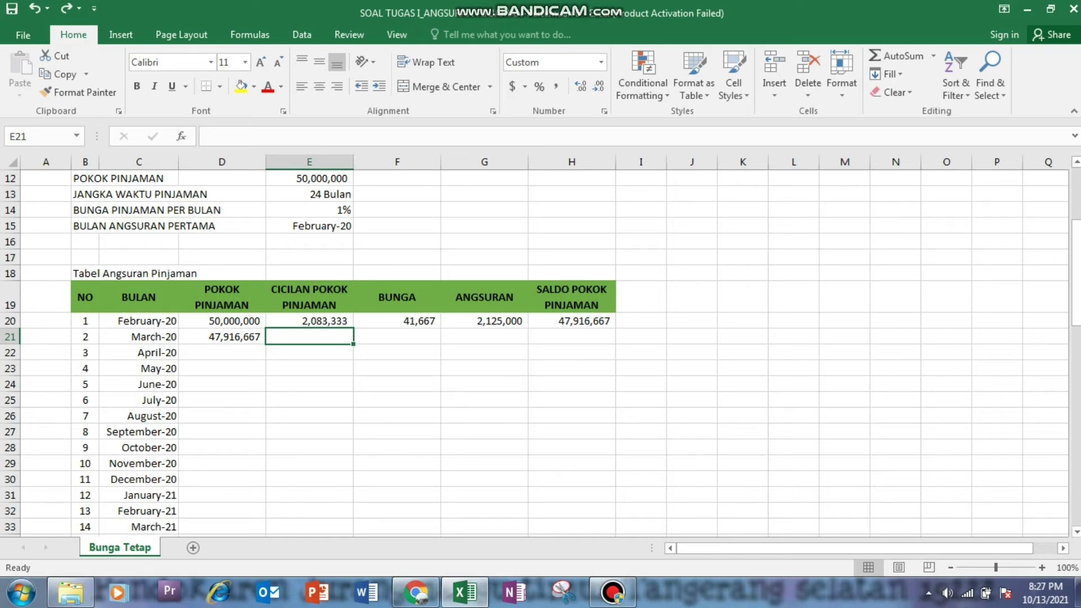
text(=()
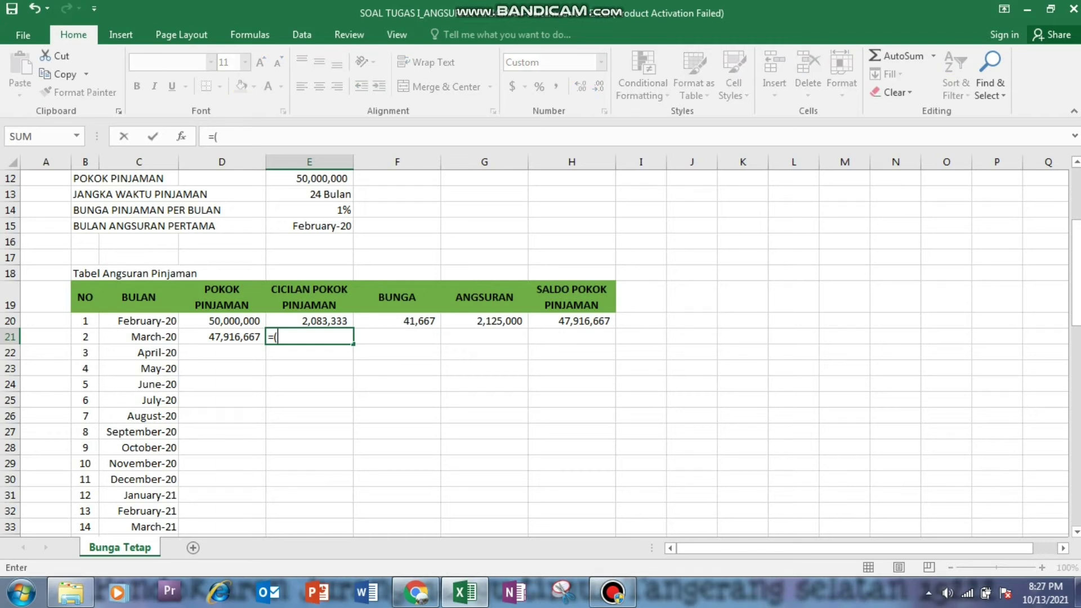
click(85, 337)
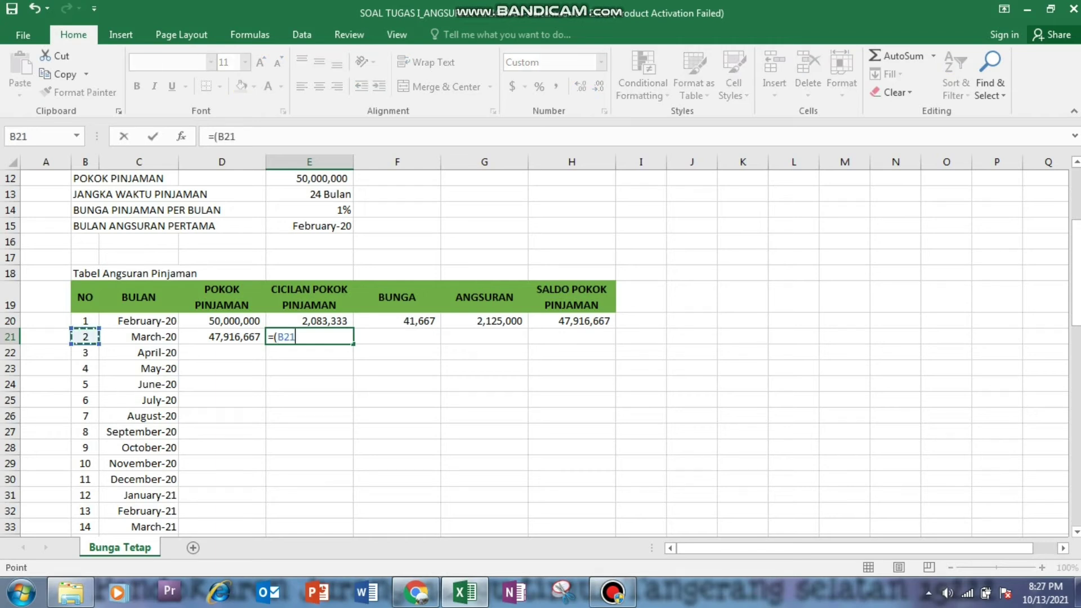
text(="","",)
click(309, 179)
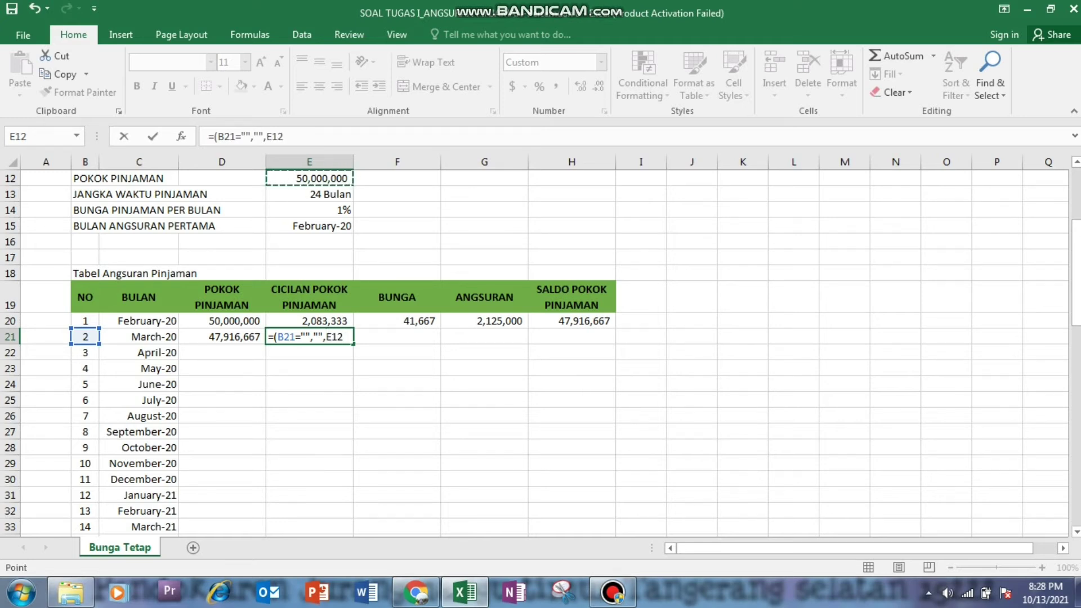
text(/)
click(309, 195)
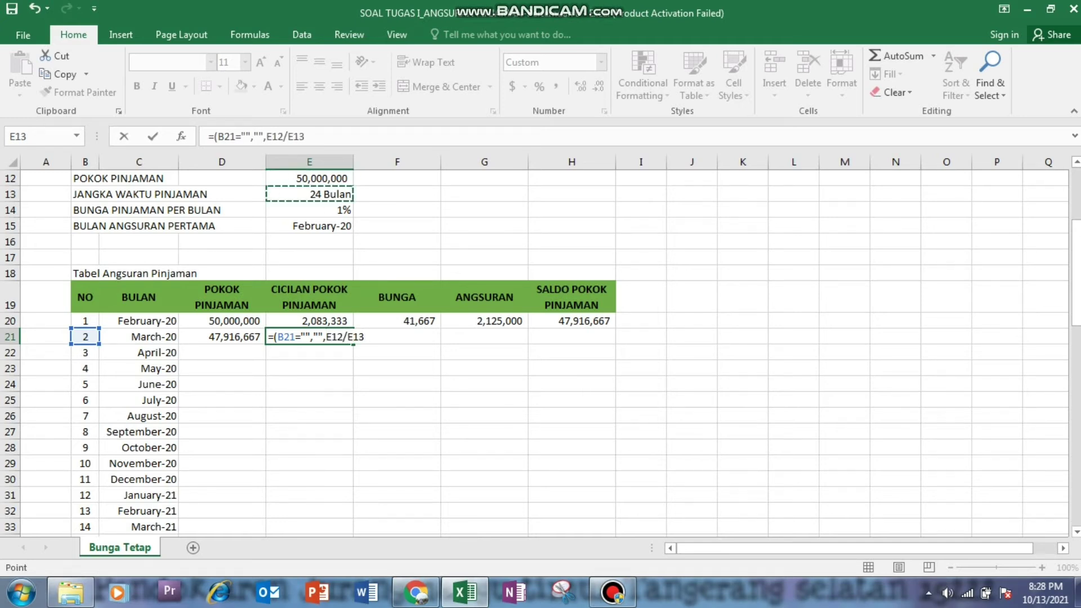
text())
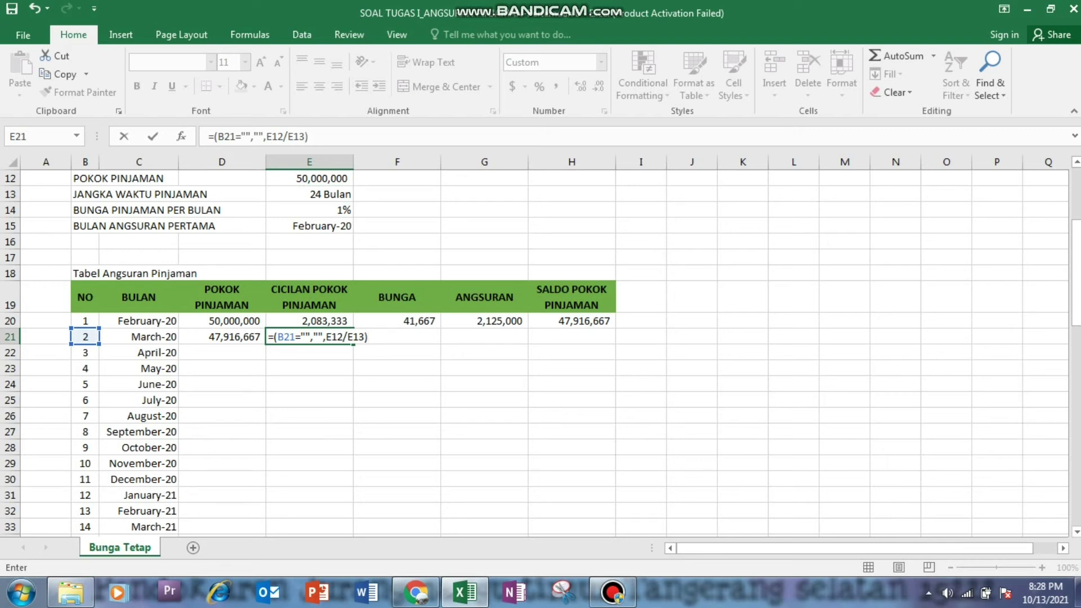
- Make both loan data references in E21 absolute and add the missing IF, giving =IF(B21="","",$E$12/$E$13)
drag(326, 338, 343, 338)
key(F4)
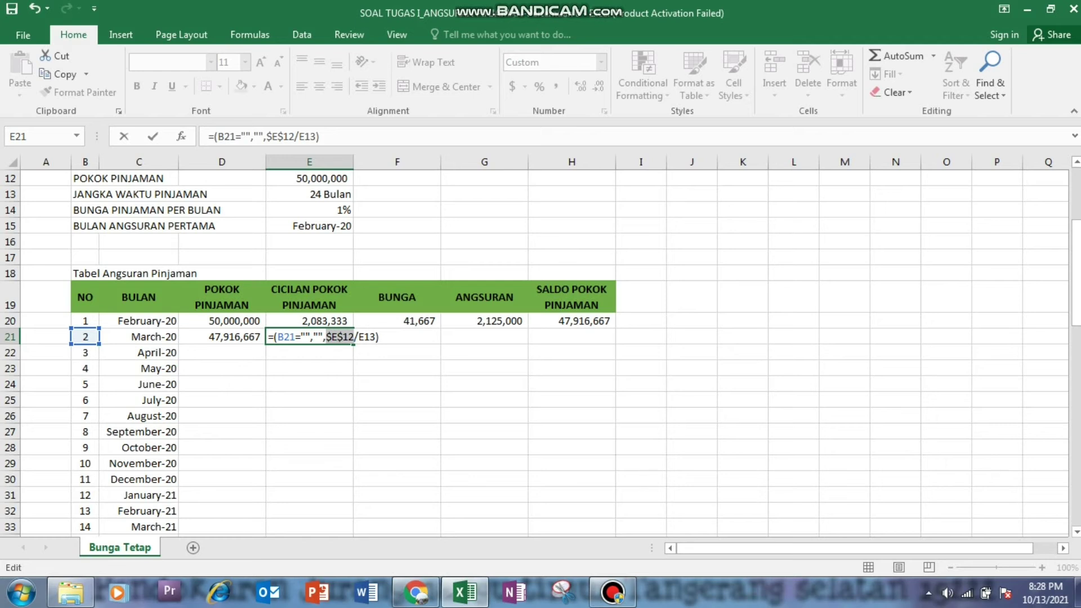
drag(358, 337, 376, 337)
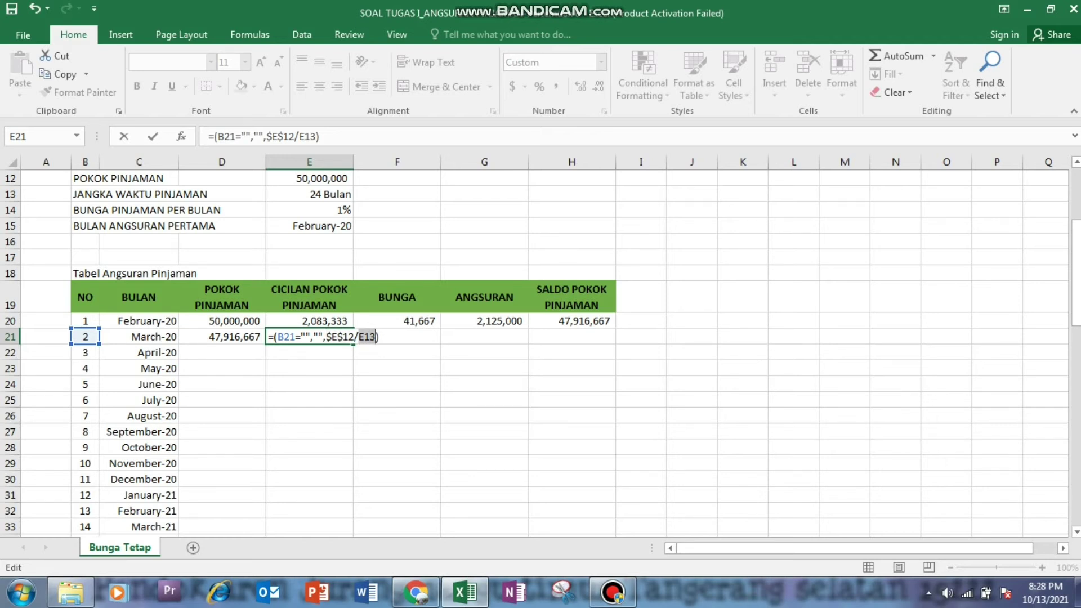
key(F4)
key(Return)
key(Return)
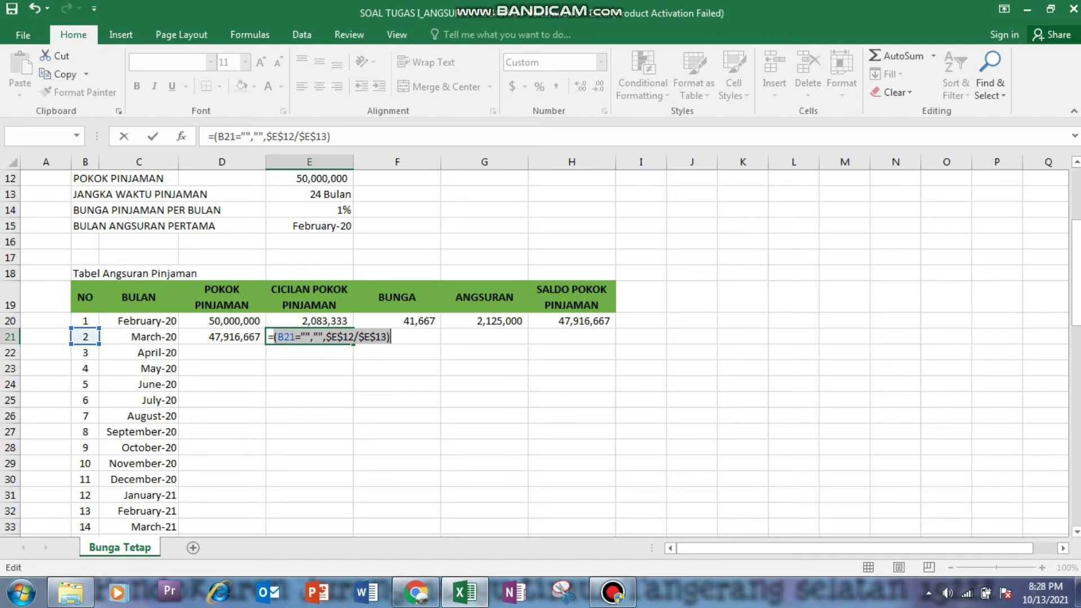
key(Left)
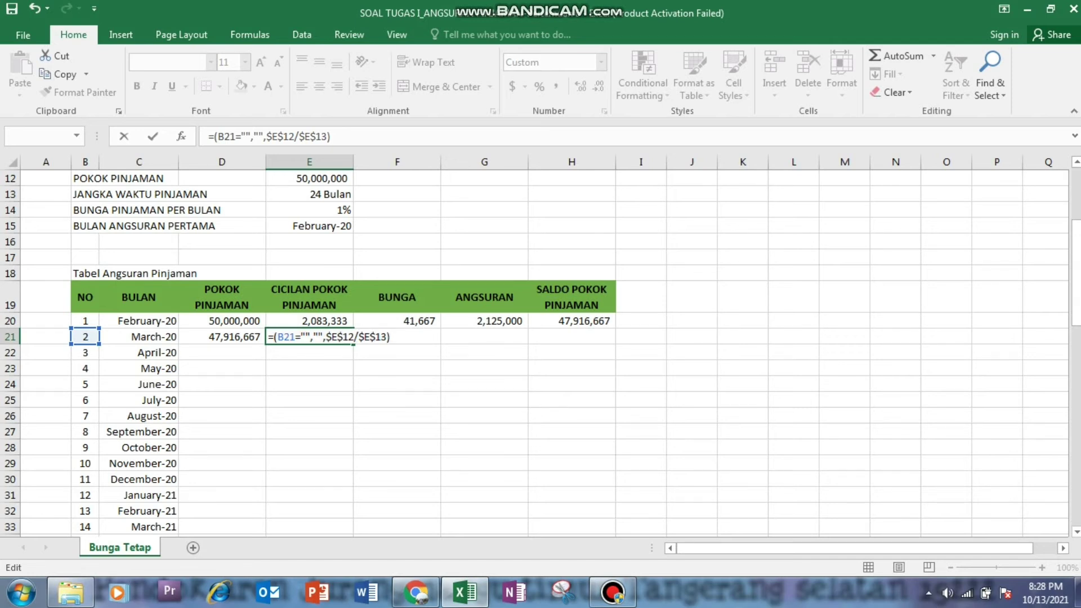
text(if)
key(Return)
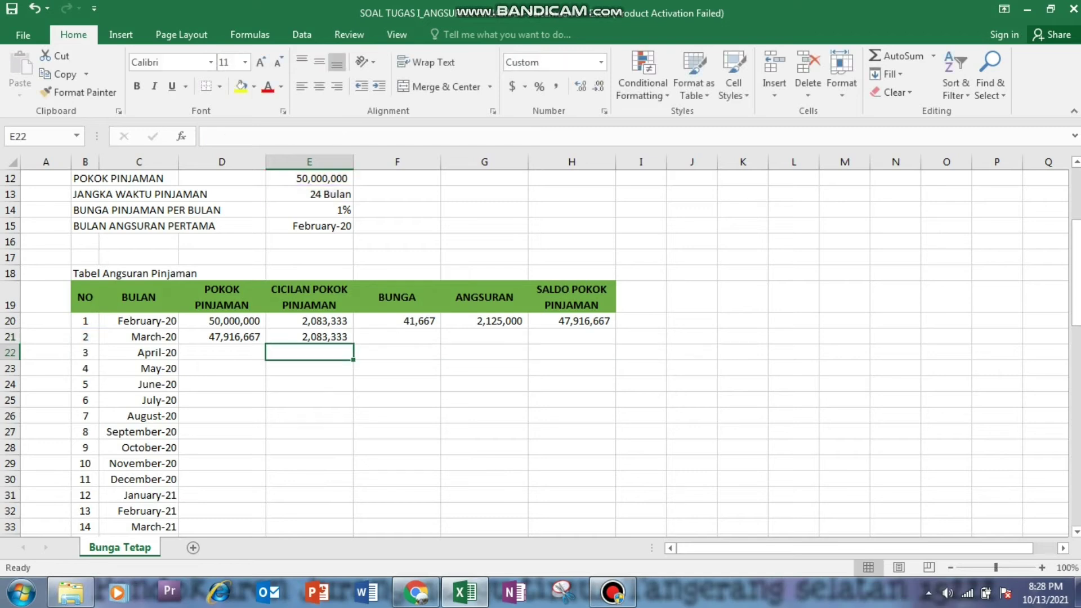
- Fill the E21 formula down the CICILAN POKOK PINJAMAN column through the January-22 row and check the last cells
click(309, 337)
click(396, 352)
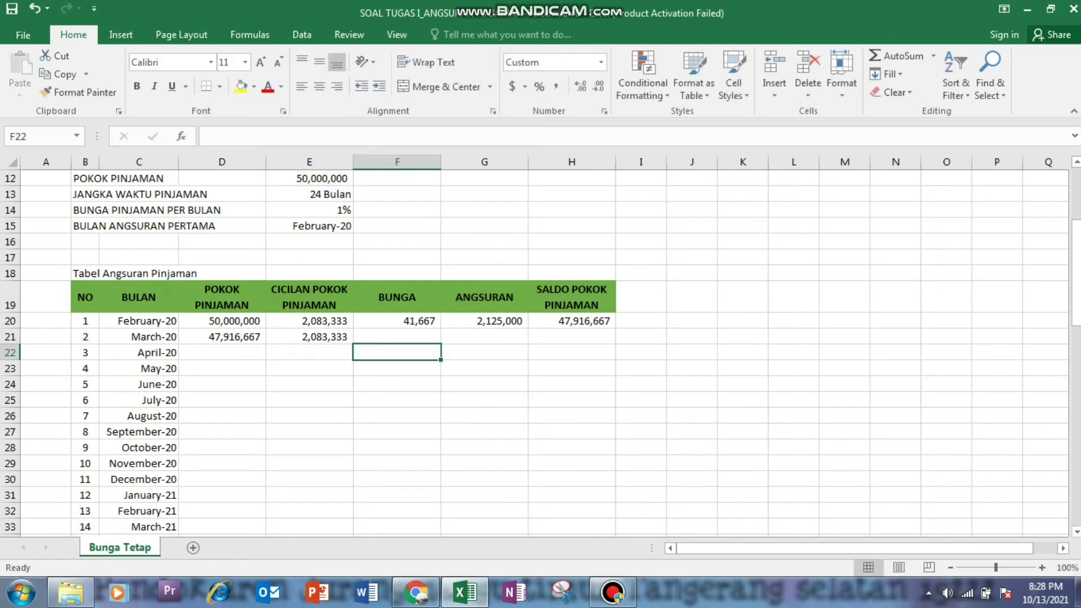
click(310, 337)
scroll(309, 337, down, 2)
drag(353, 249, 353, 518)
click(309, 463)
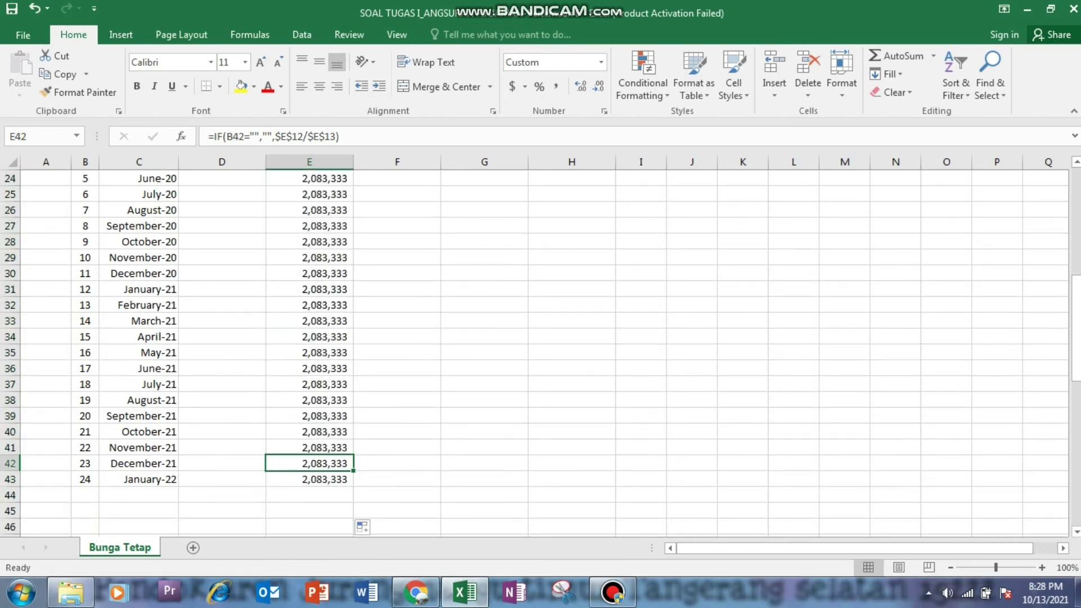
click(309, 479)
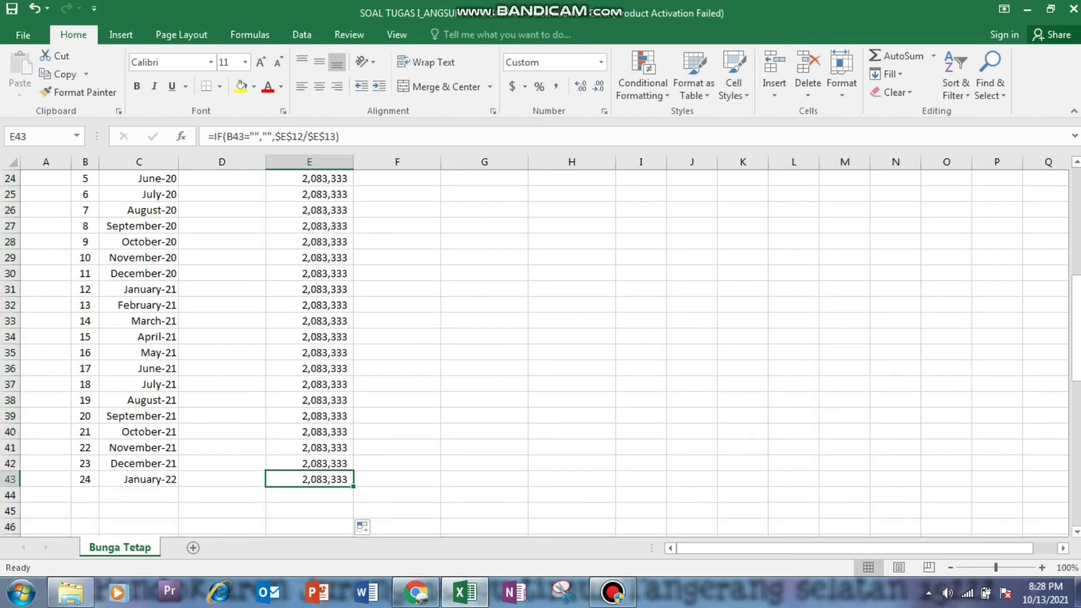
- Write the interest formula =IF(B21="","",E14/12*E12) in F21 of the BUNGA column
scroll(543, 353, up, 6)
click(397, 443)
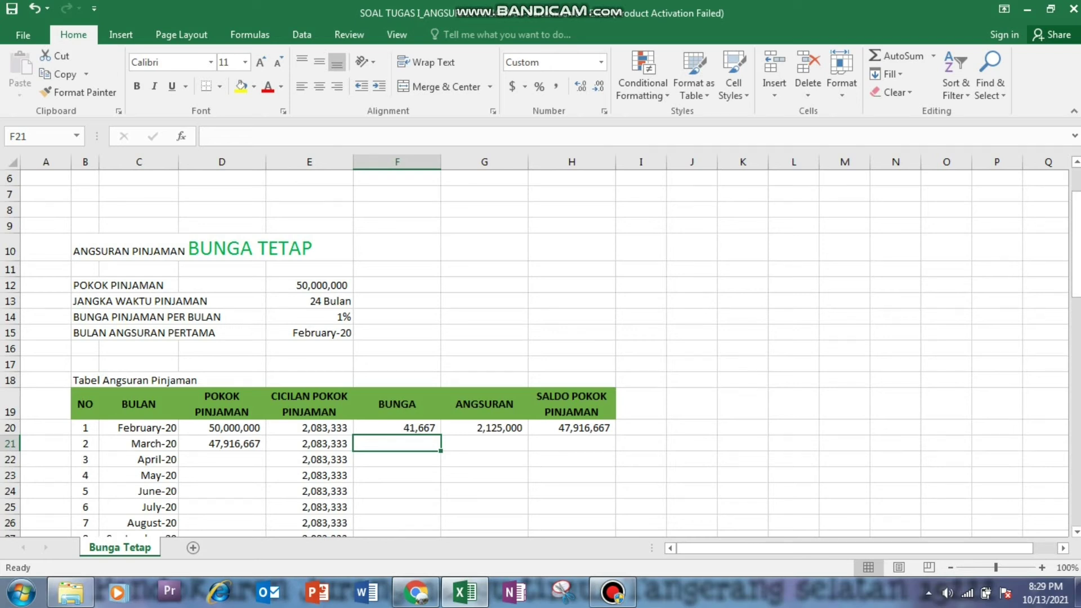
text(=if)
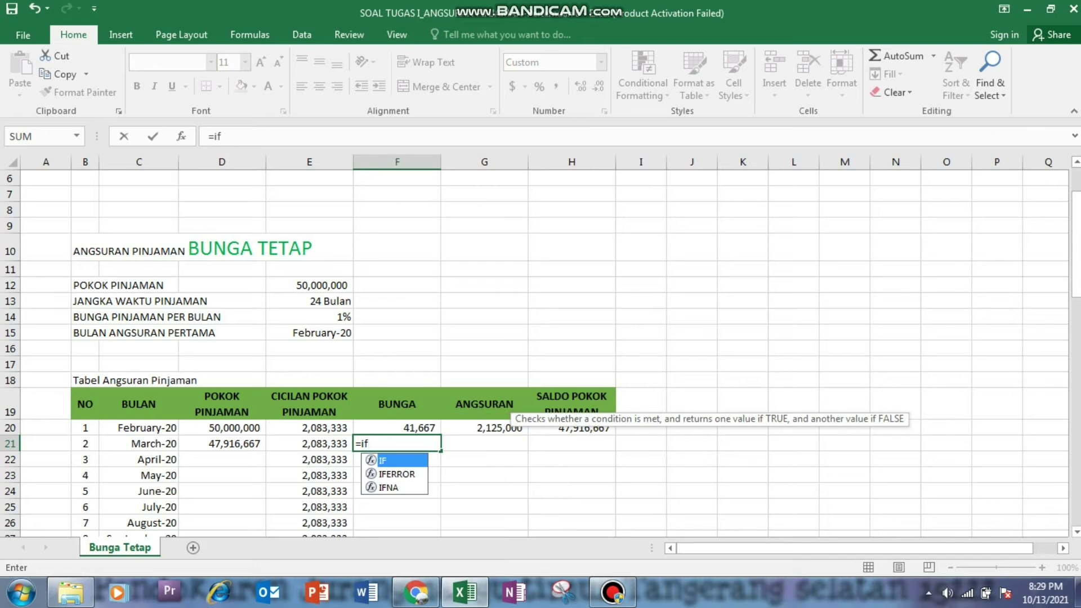
text(()
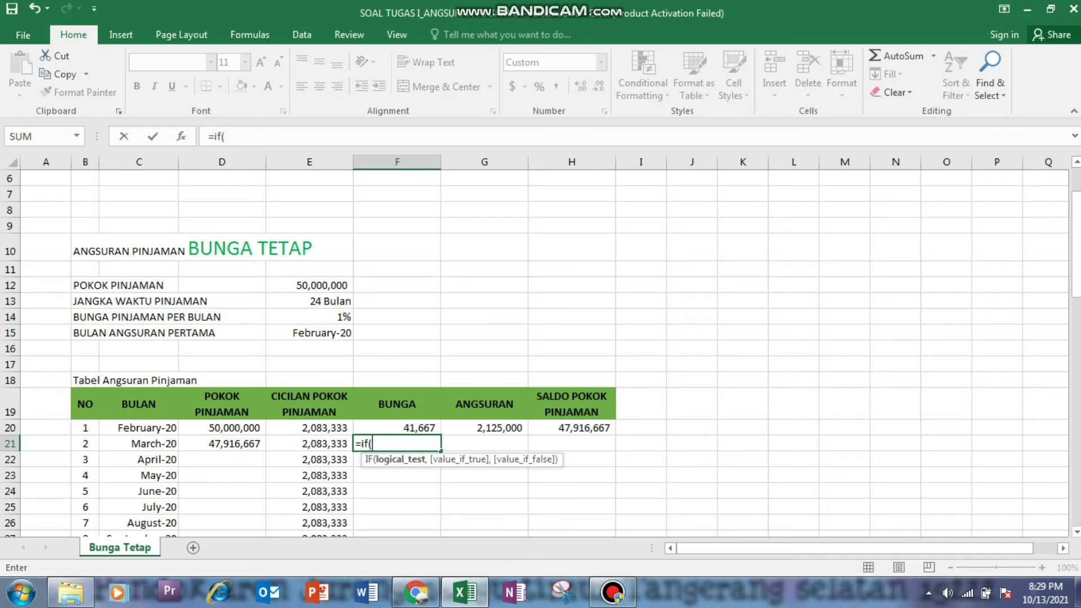
click(85, 443)
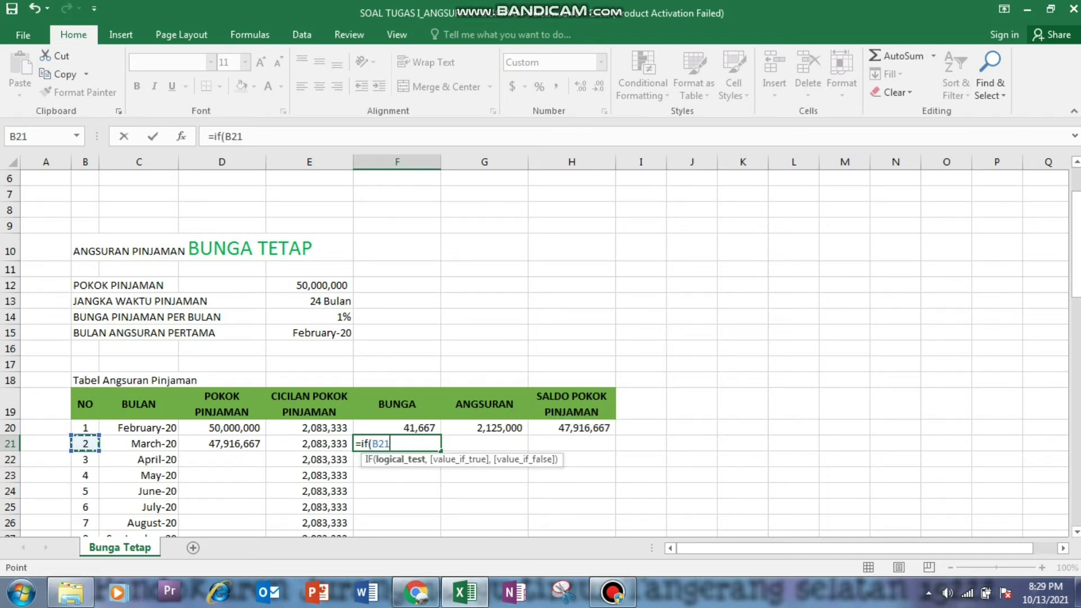
text(="","",)
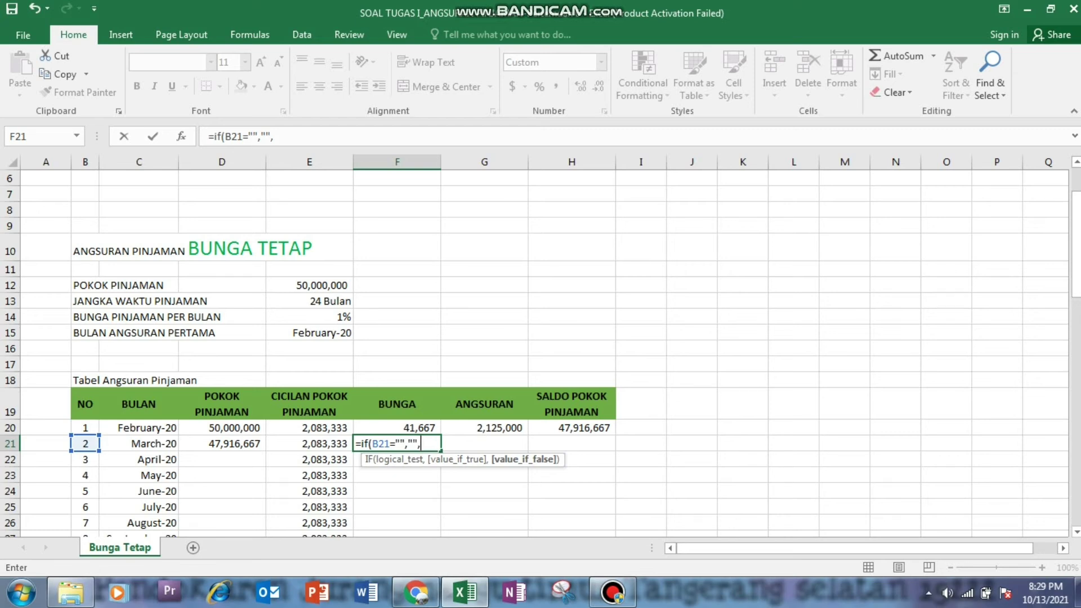
click(309, 317)
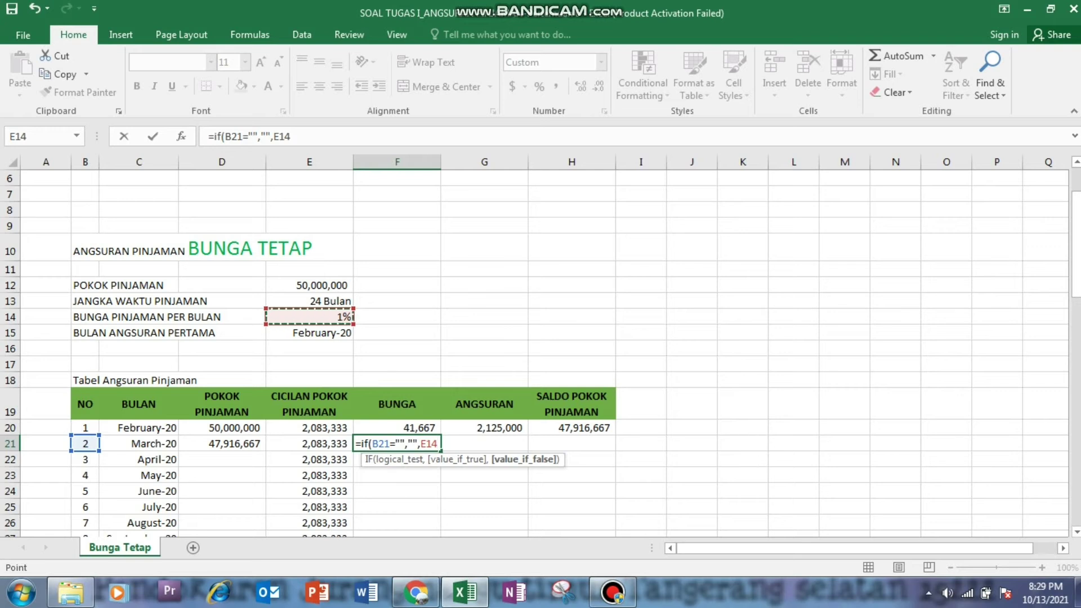
text(/12)
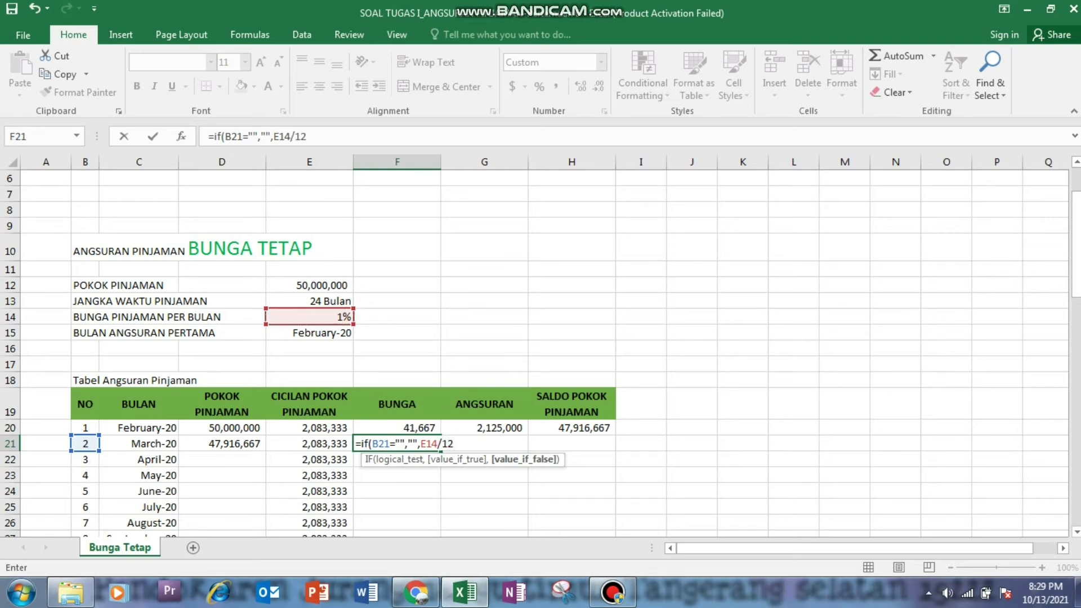
text(*)
click(309, 286)
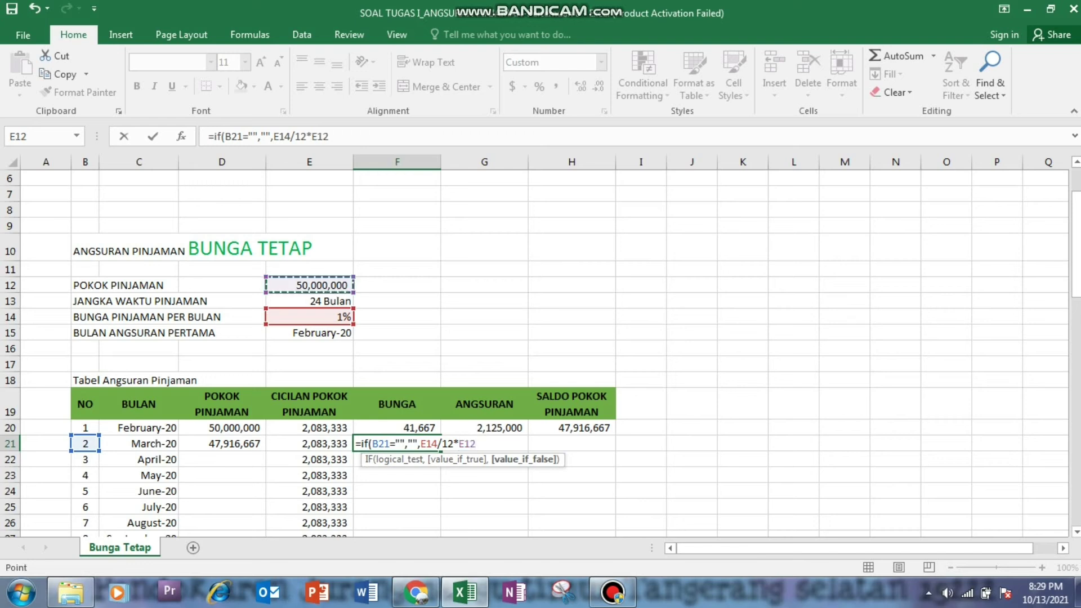
text())
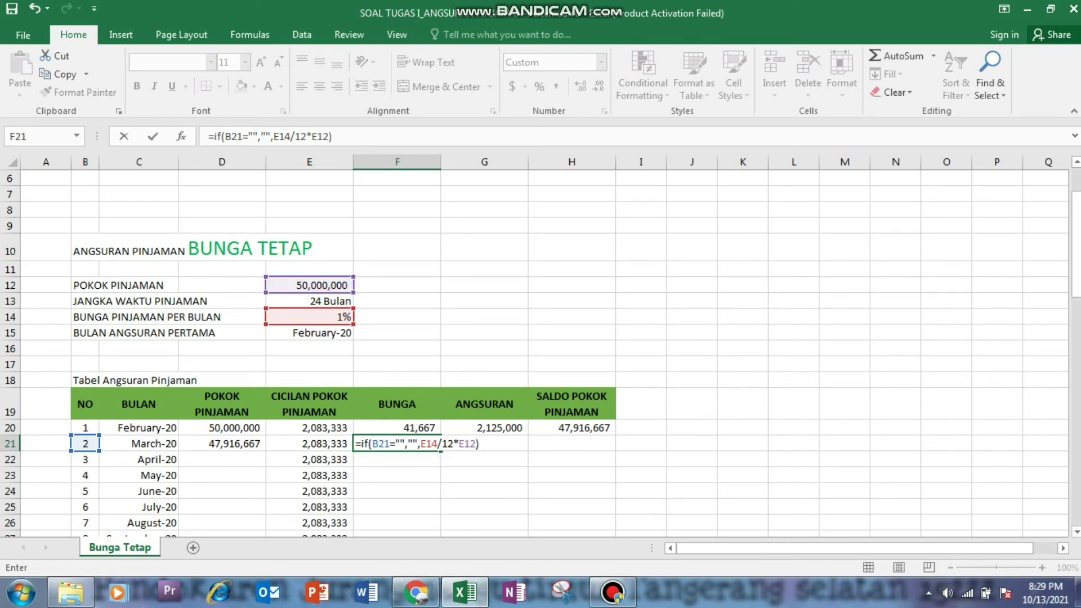
- Make both loan data references in F21 absolute, giving =IF(B21="","",$E$14/12*$E$12)
drag(437, 444, 488, 444)
key(F4)
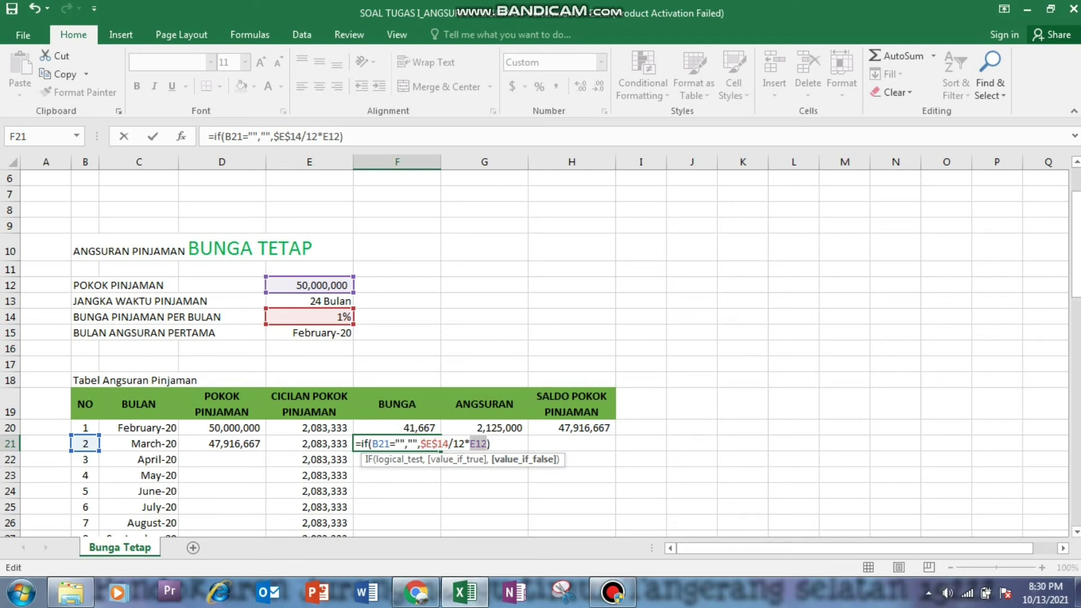
key(F4)
key(Return)
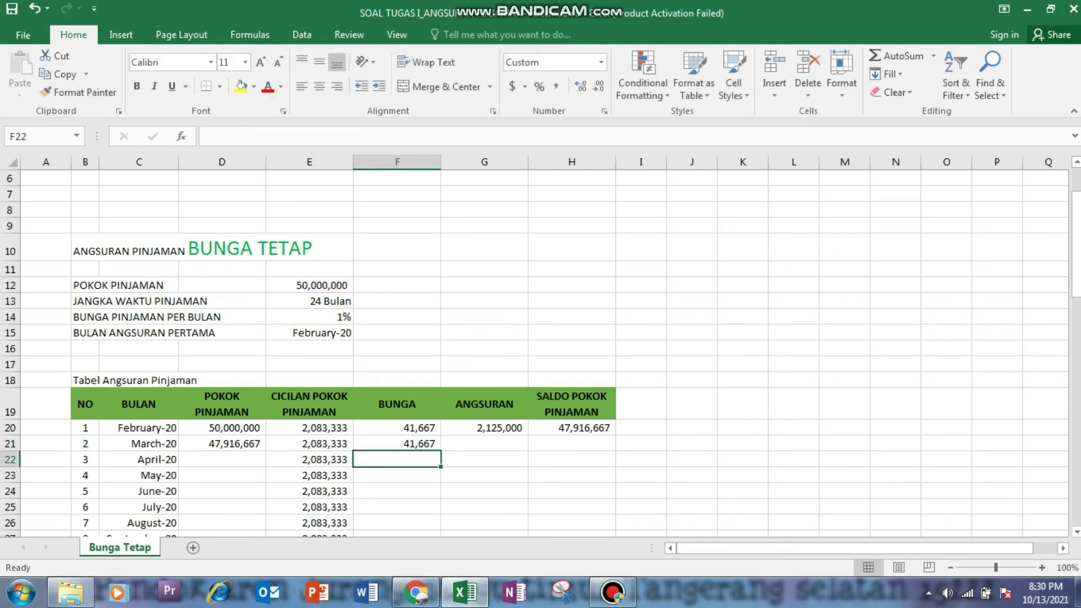
- Fill the F21 interest formula down the BUNGA column through row 45
click(397, 444)
scroll(398, 443, down, 2)
drag(440, 344, 440, 517)
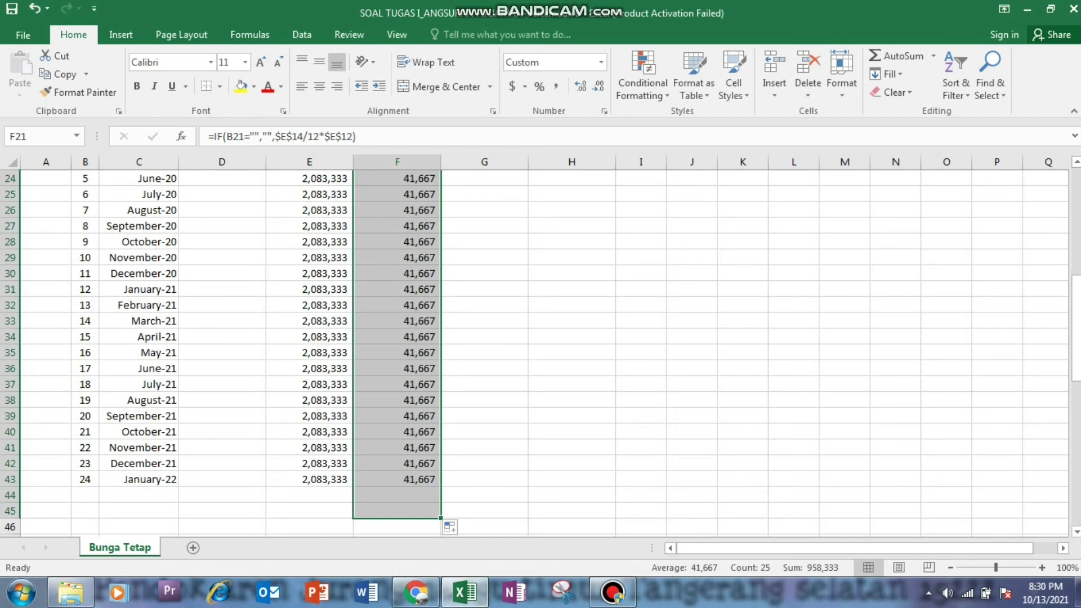
scroll(545, 353, up, 5)
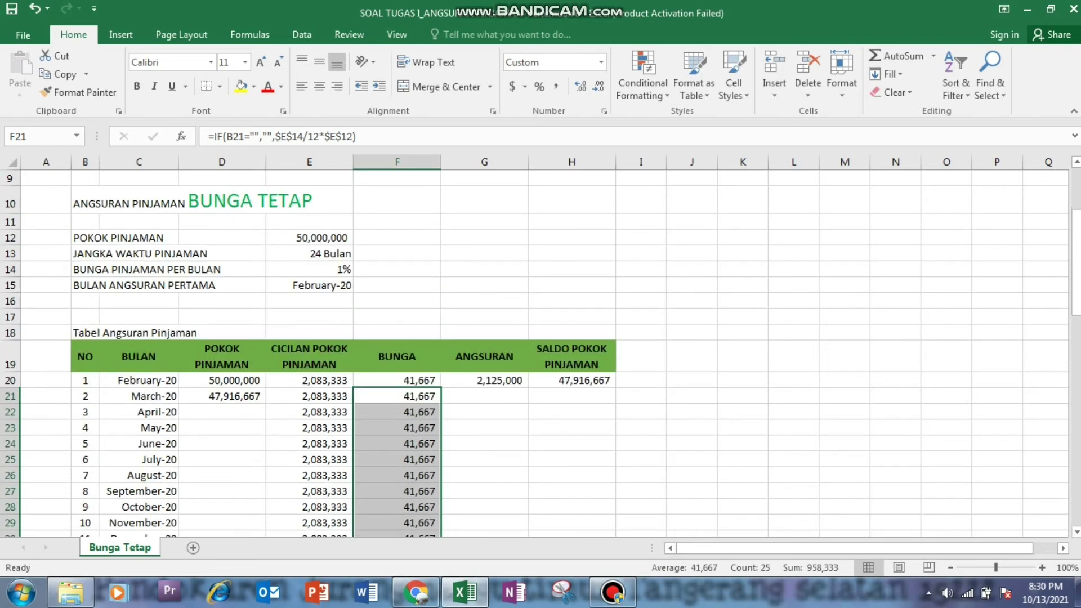
- Write =IF(B21="","",E21+F21) in G21 of the ANGSURAN column, adding the principal instalment and the interest
click(485, 396)
text(=)
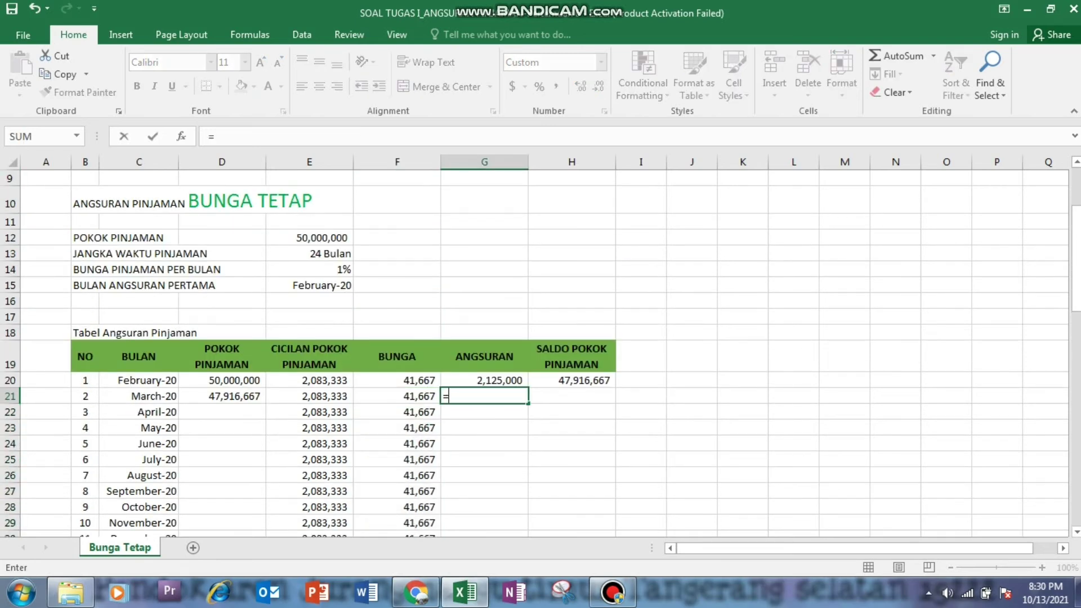
text(if)
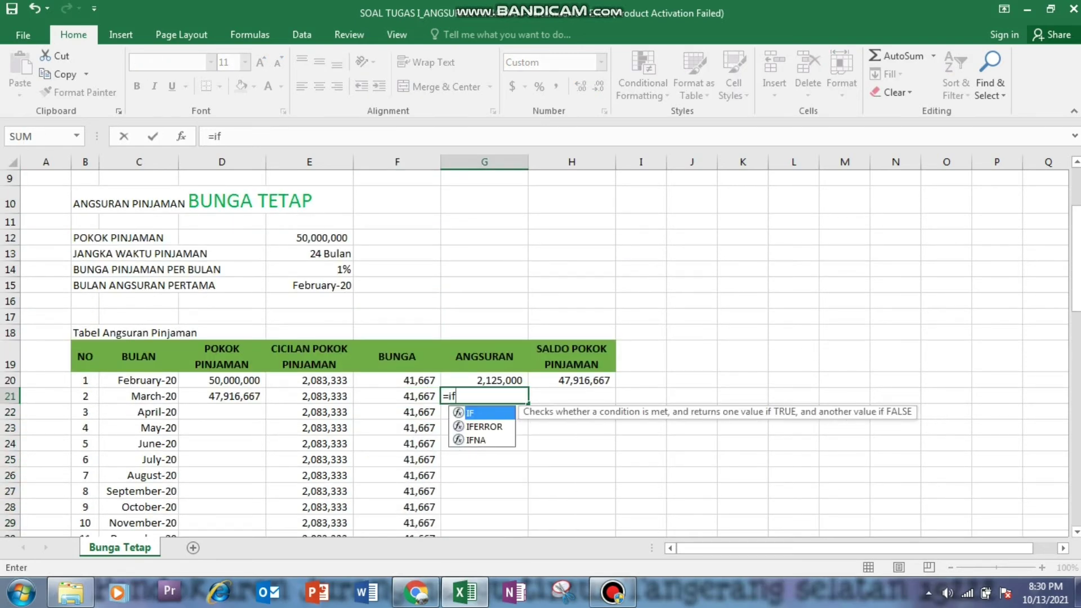
text(()
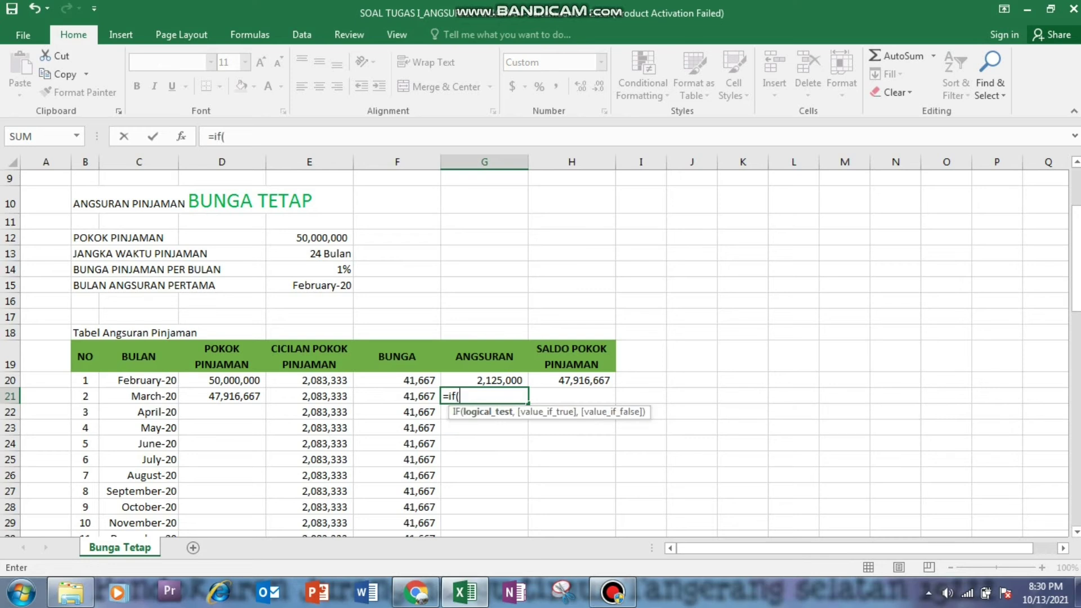
click(85, 397)
text(=)
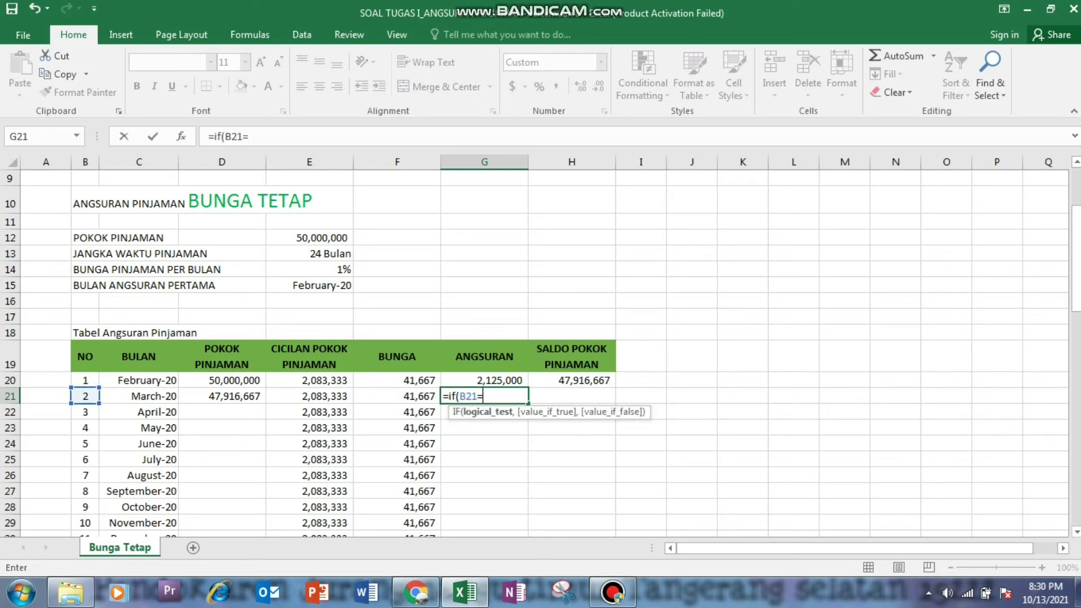
text("","",)
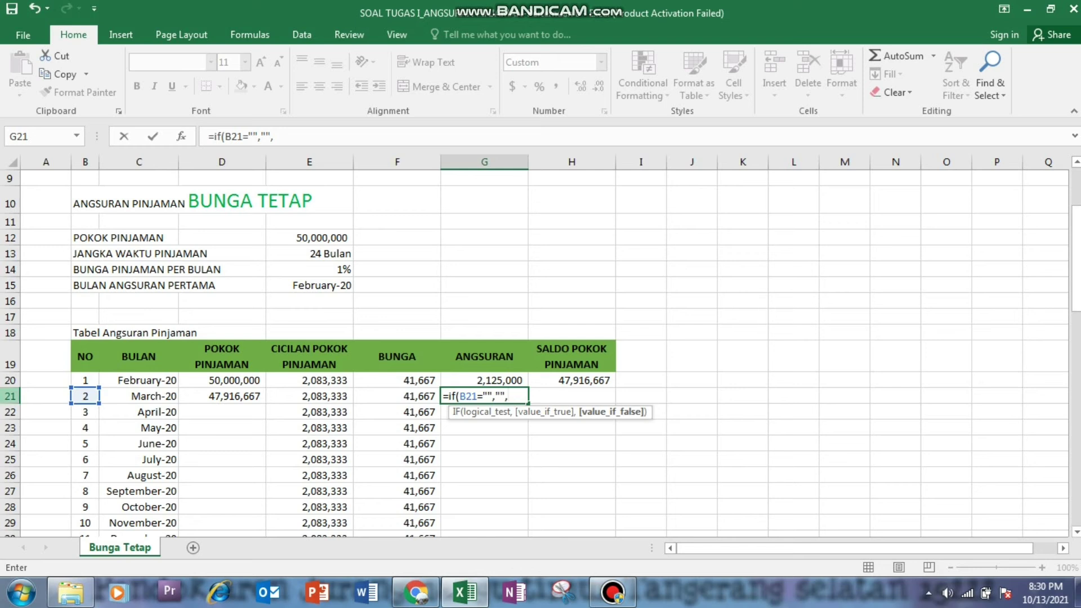
click(309, 397)
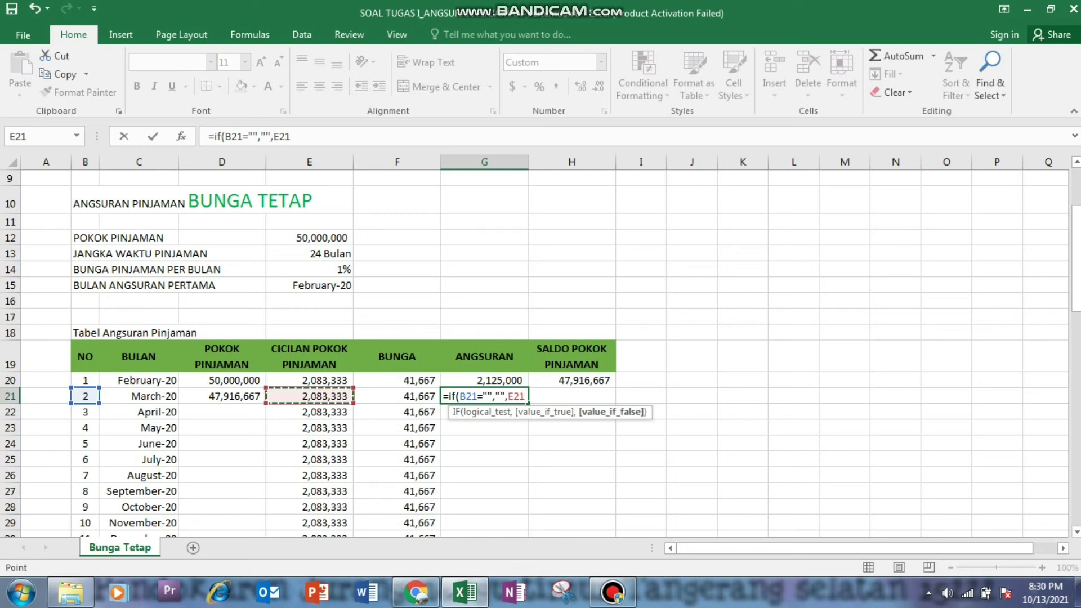
text(+)
click(396, 397)
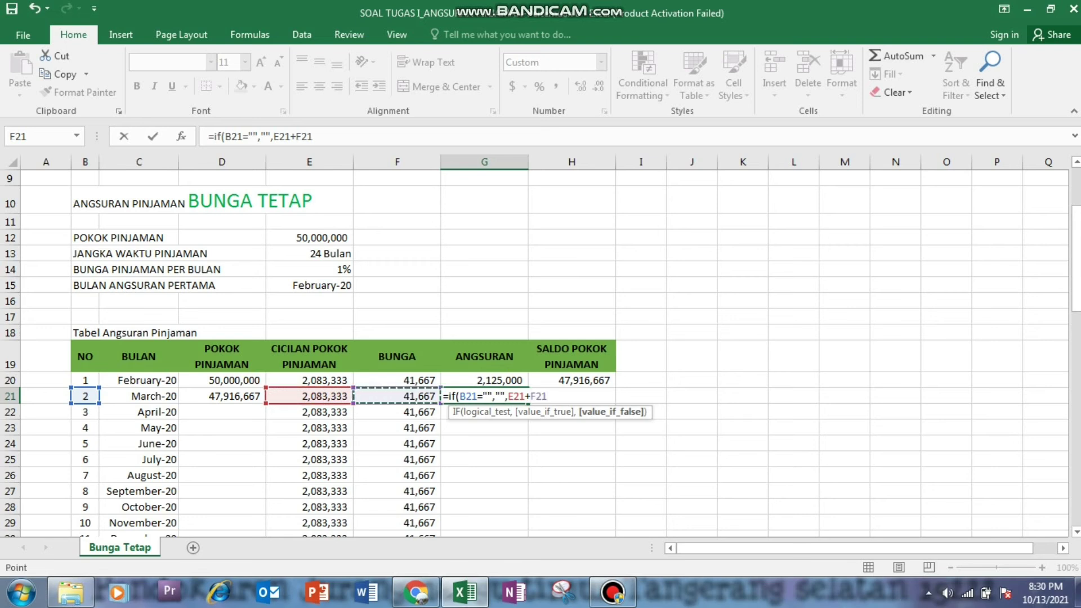
text())
key(Return)
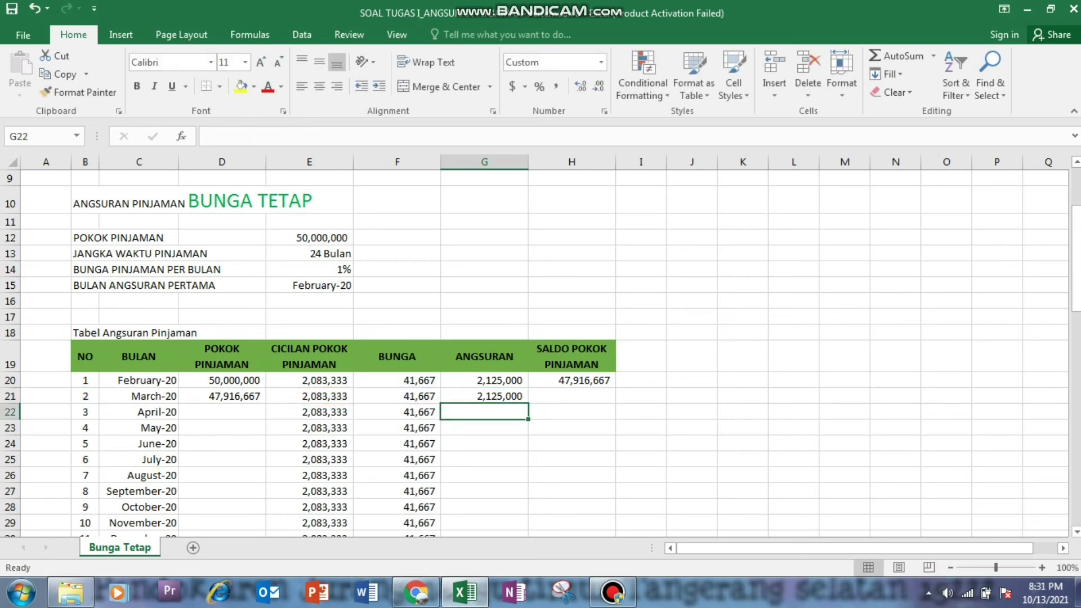
- Fill the G21 formula down the ANGSURAN column through row 45 and check the January-22 row
click(484, 396)
drag(528, 404, 528, 492)
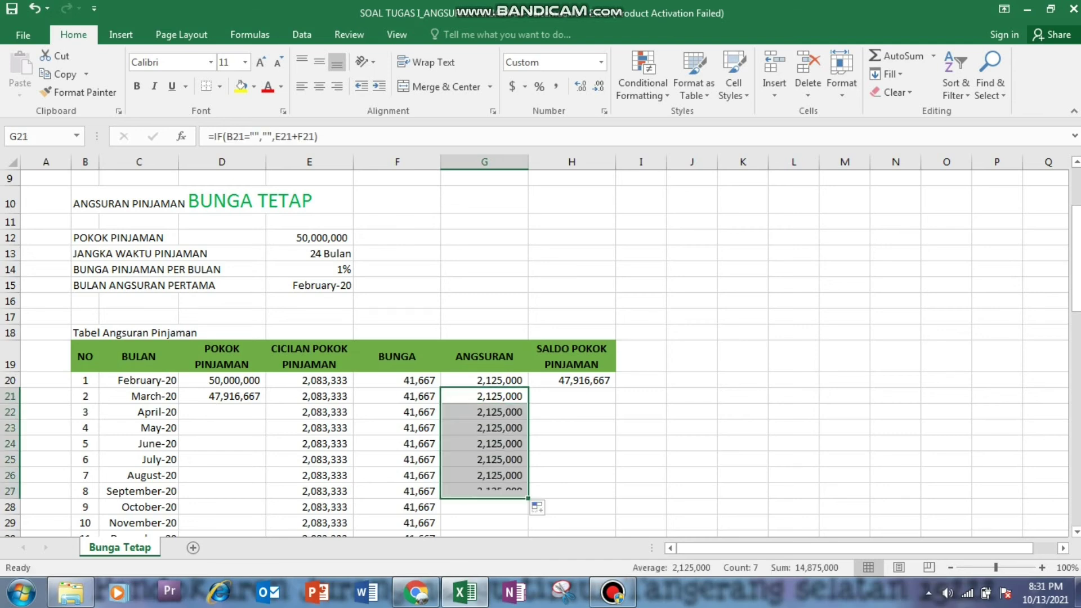
scroll(528, 491, down, 4)
drag(528, 280, 528, 517)
click(484, 480)
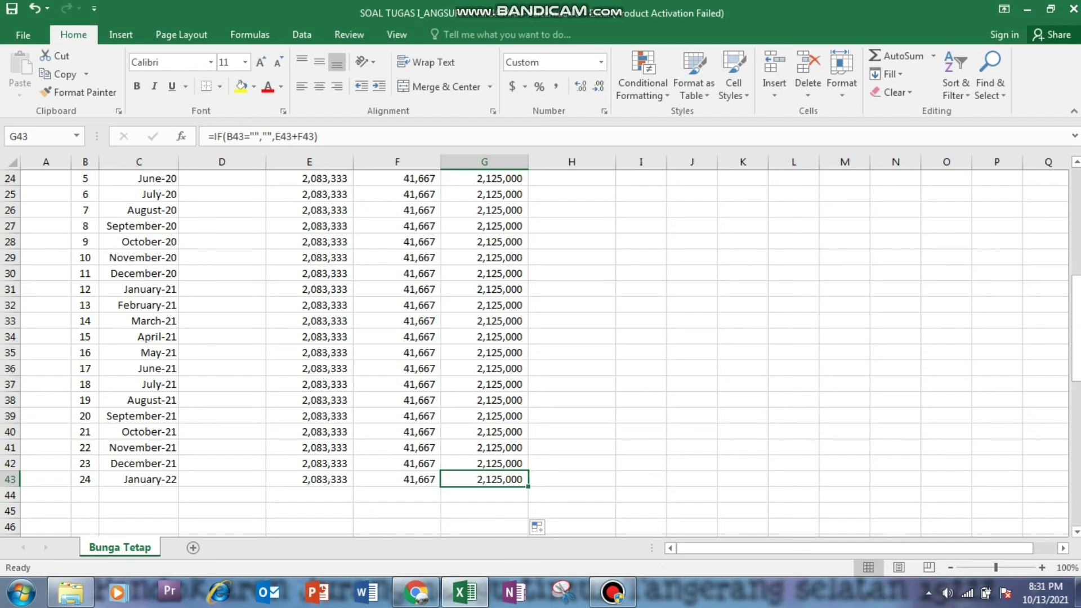
drag(484, 480, 79, 480)
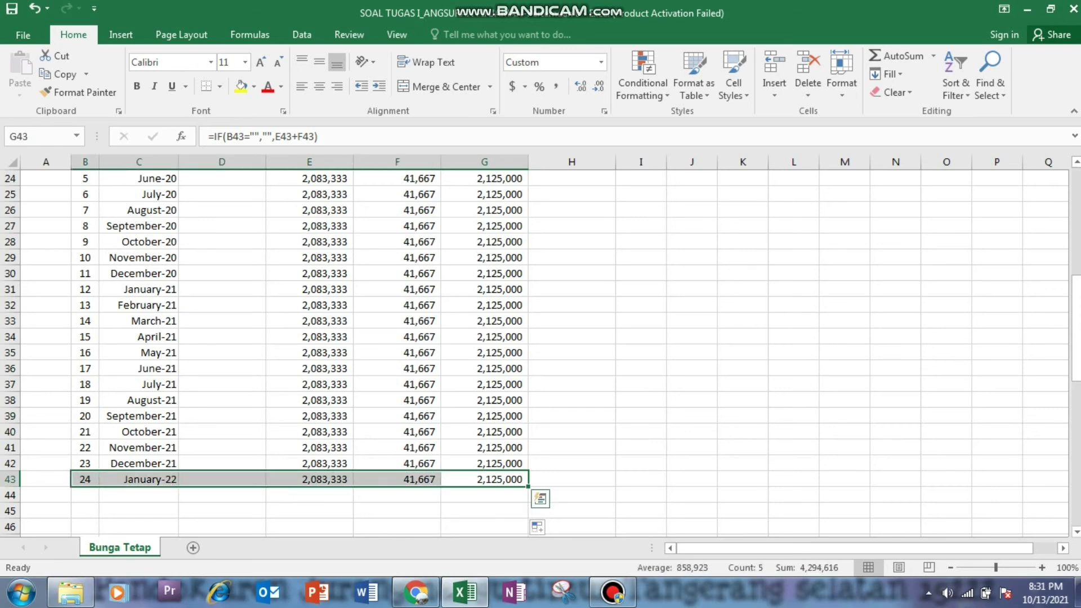
click(484, 480)
scroll(544, 353, up, 5)
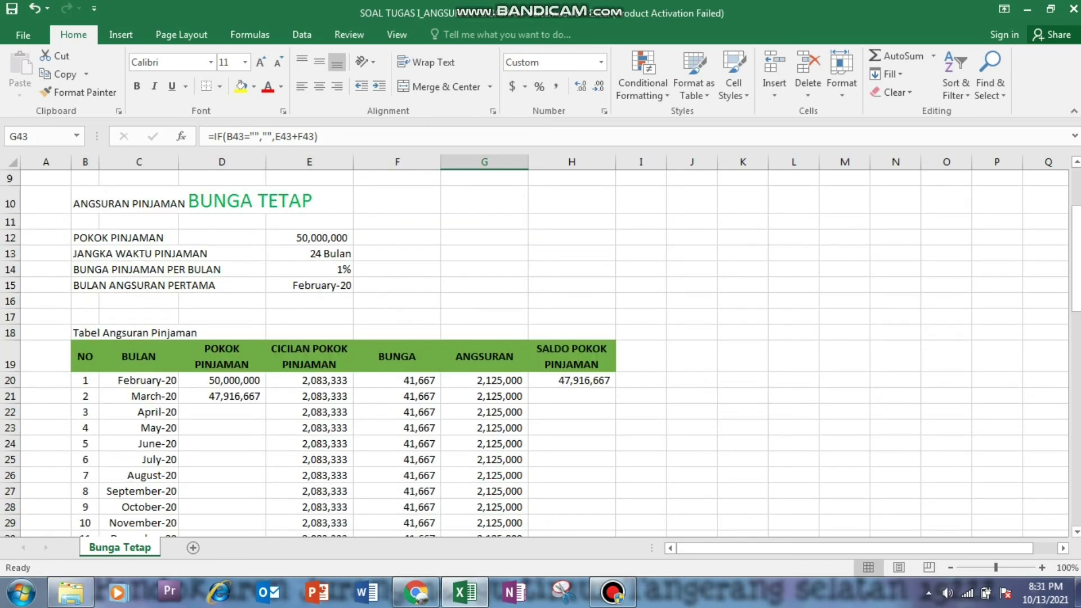
- Write =IF(B21="","",D21-E21) in H21 of the SALDO POKOK PINJAMAN column, subtracting the principal instalment from the loan principal
click(571, 396)
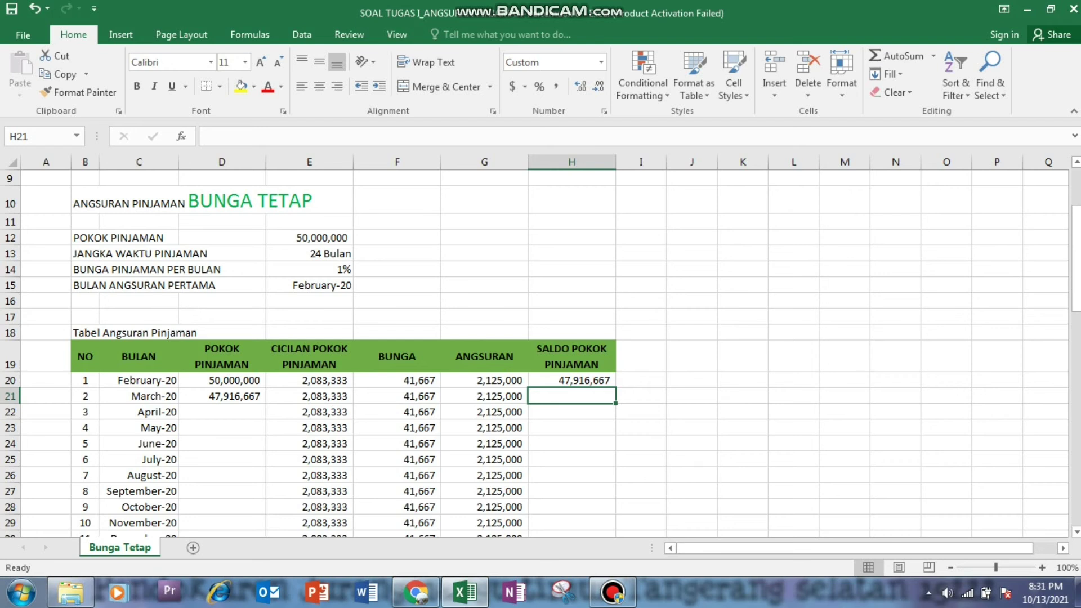
text(=i)
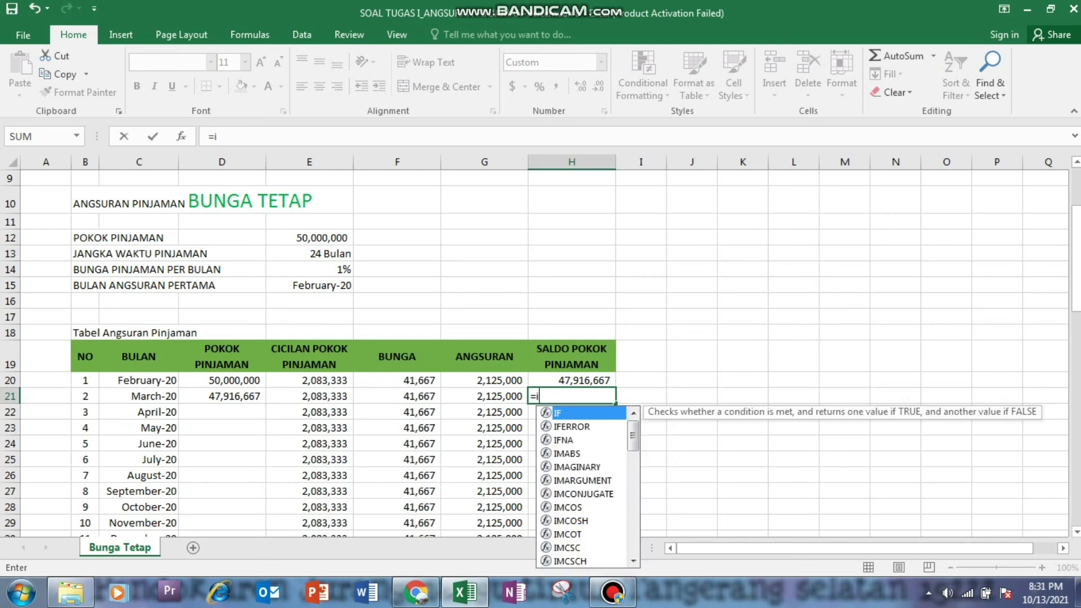
text(f()
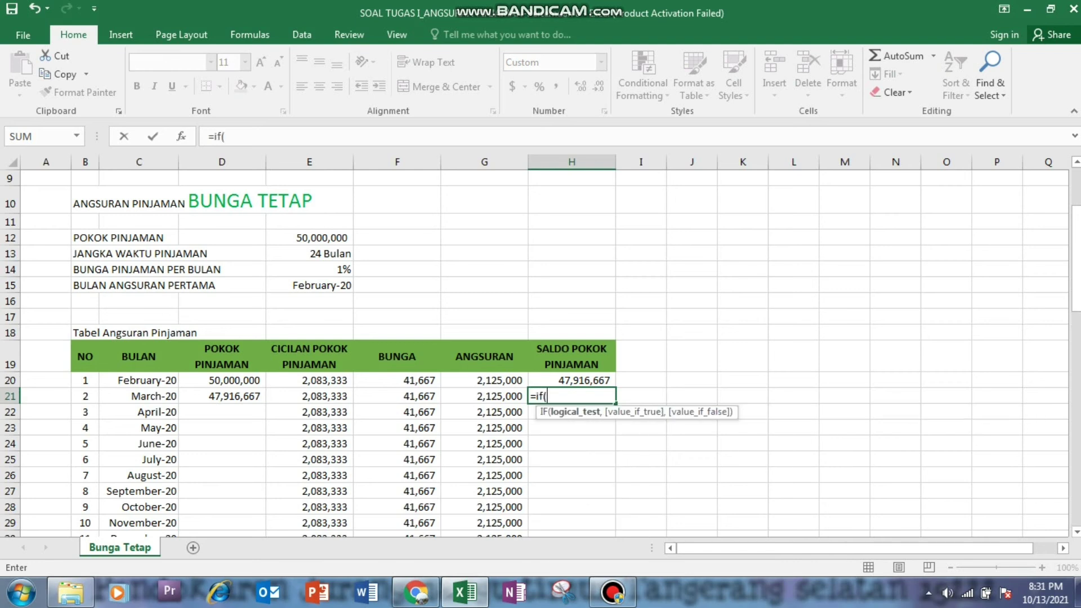
click(85, 397)
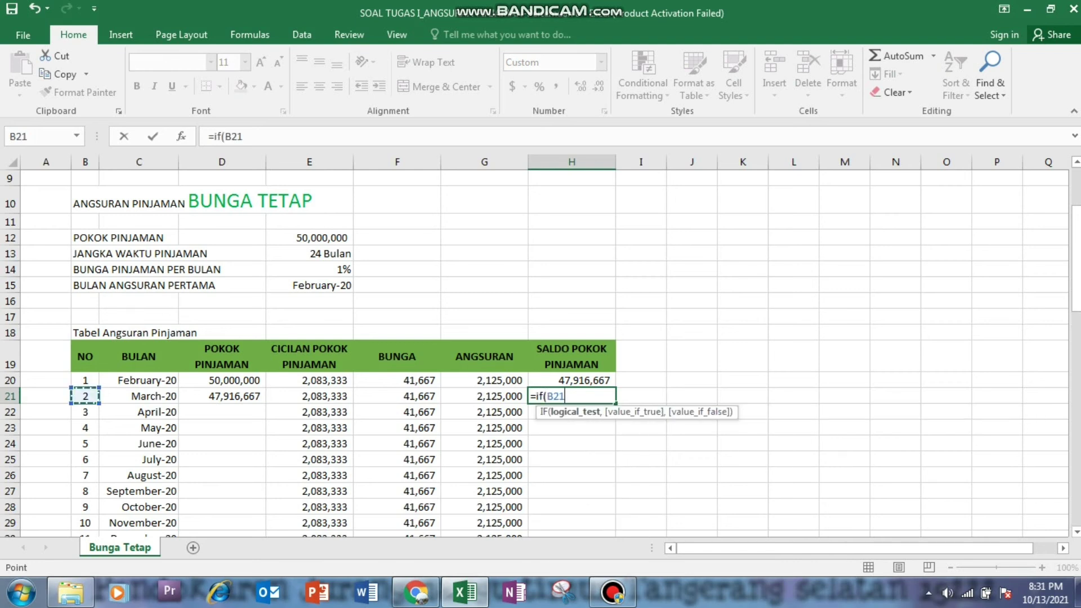
text(="","",)
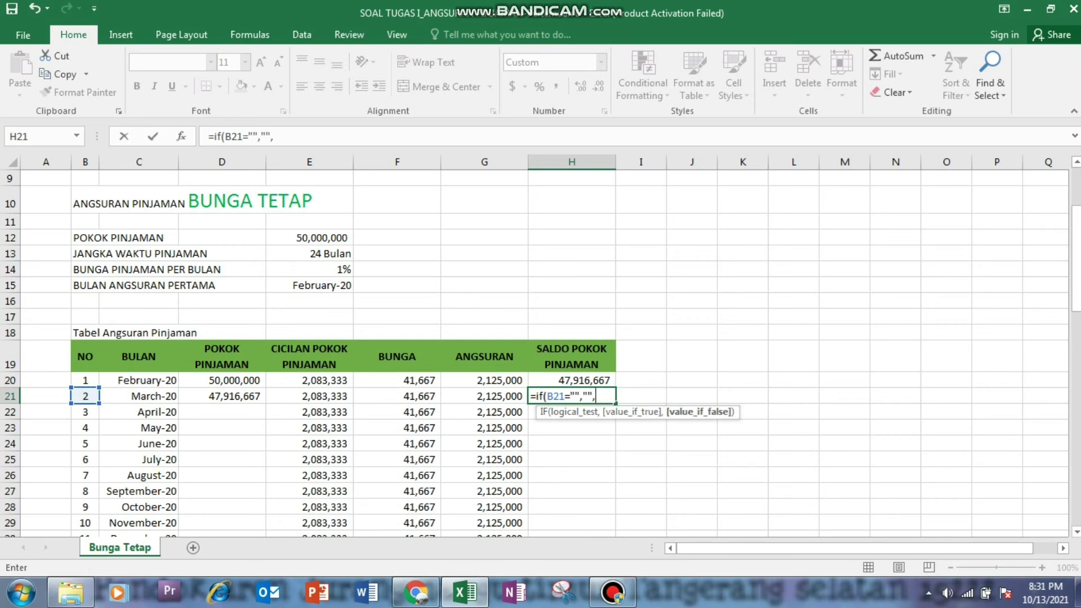
click(222, 396)
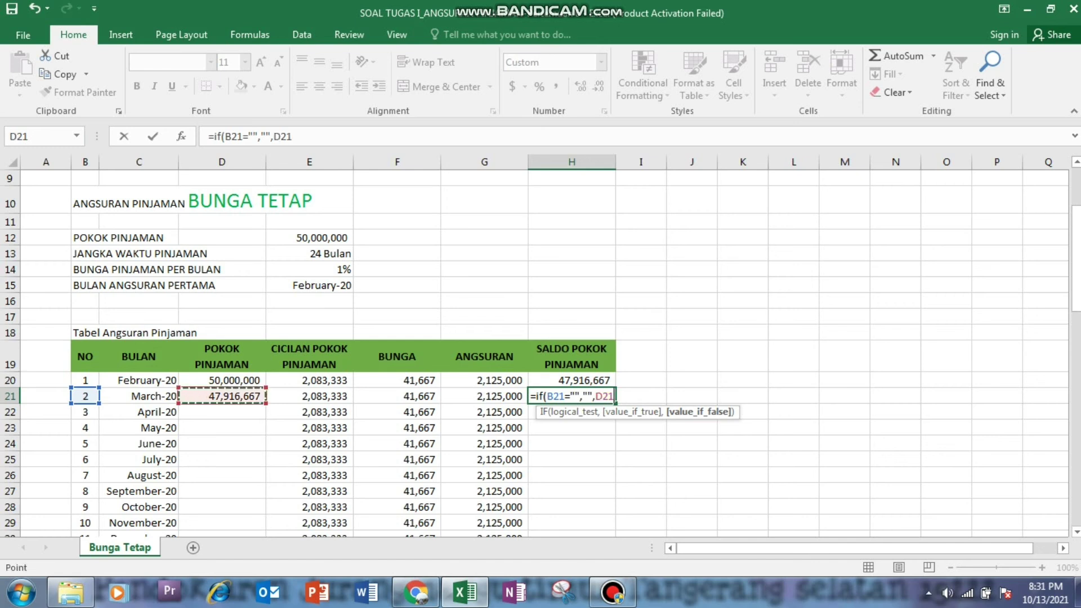
text(-)
click(309, 396)
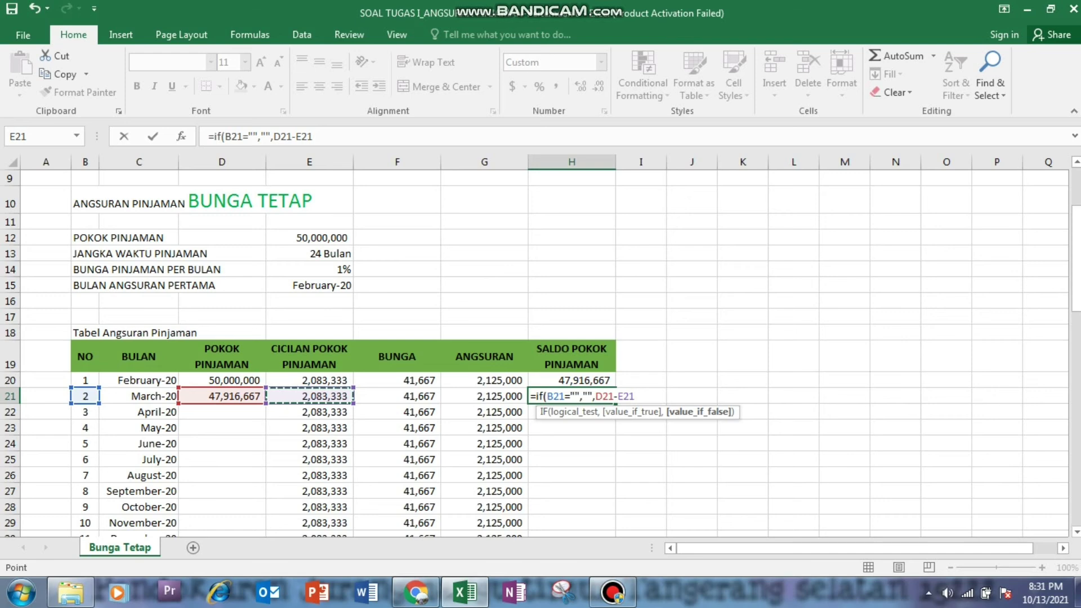
text())
key(Return)
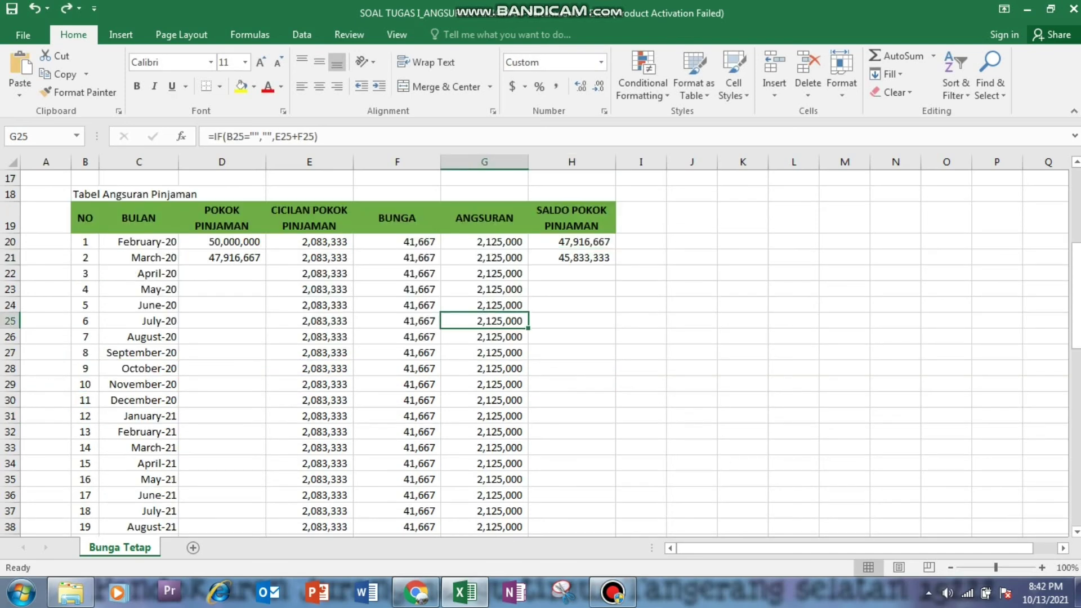
- Fill the H21 formula down the SALDO POKOK PINJAMAN column through row 51 and check the filled cells
click(571, 258)
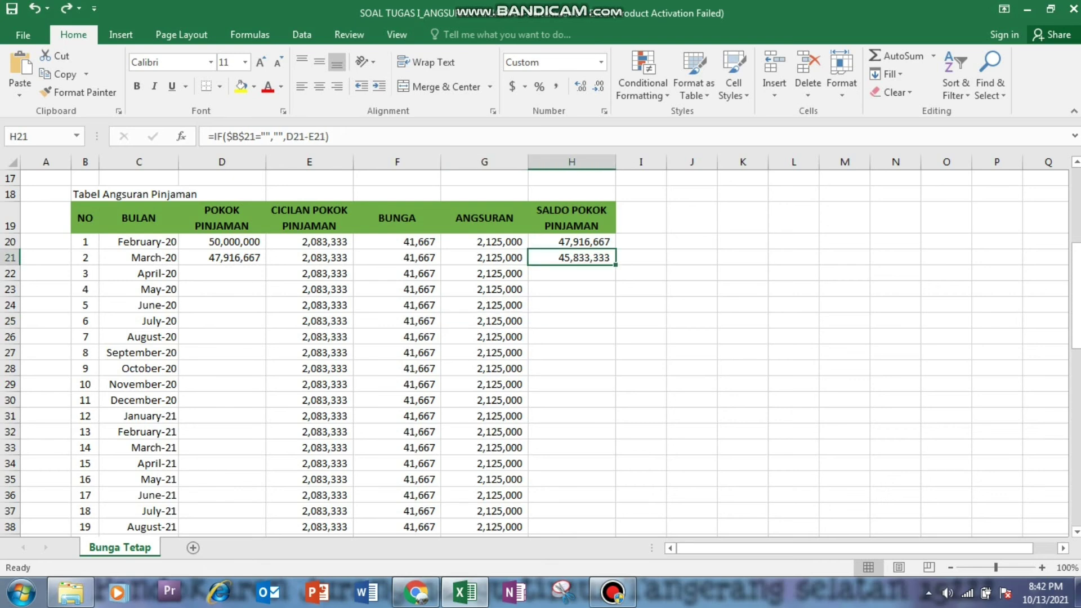
drag(615, 264, 592, 529)
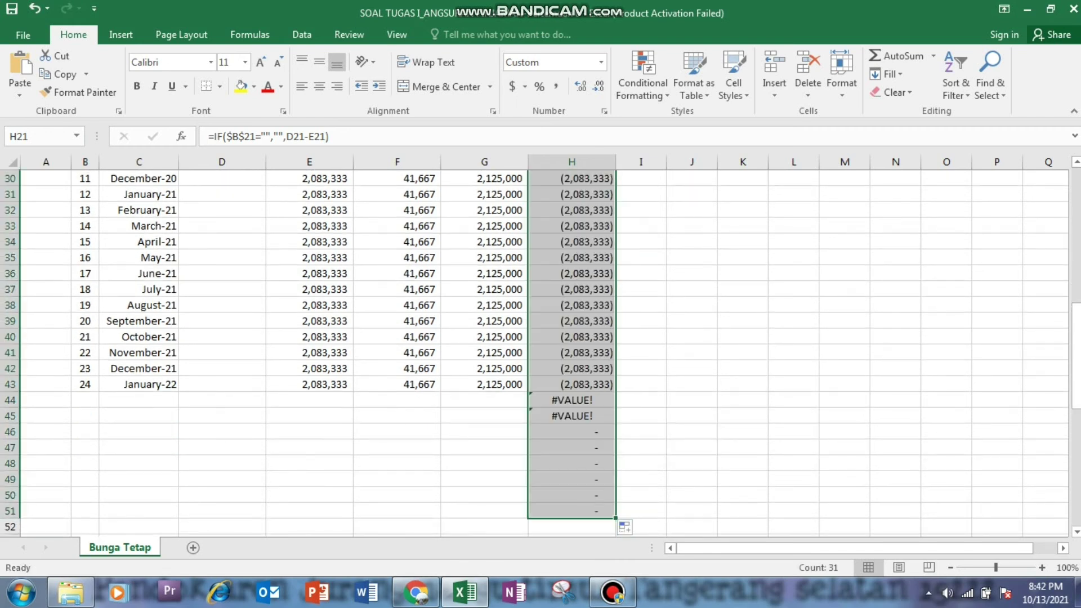
click(571, 400)
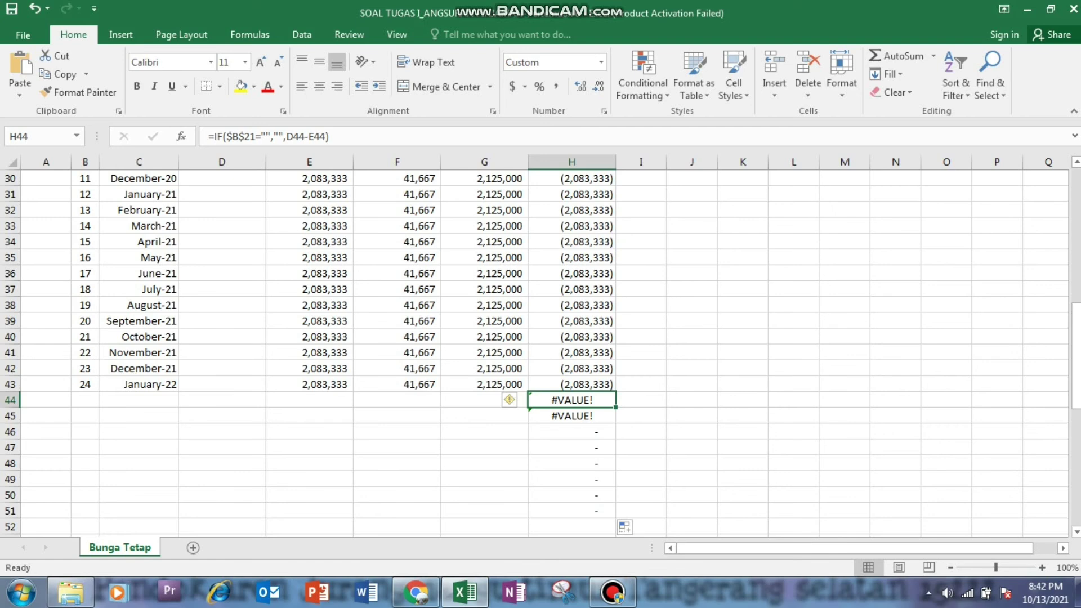
scroll(535, 349, up, 5)
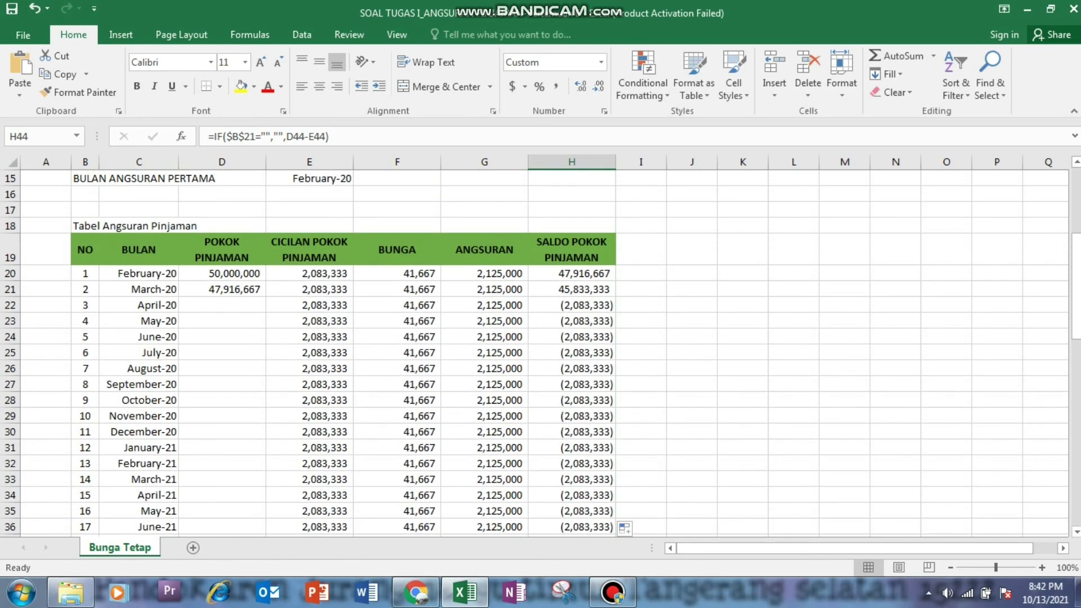
drag(571, 305, 572, 400)
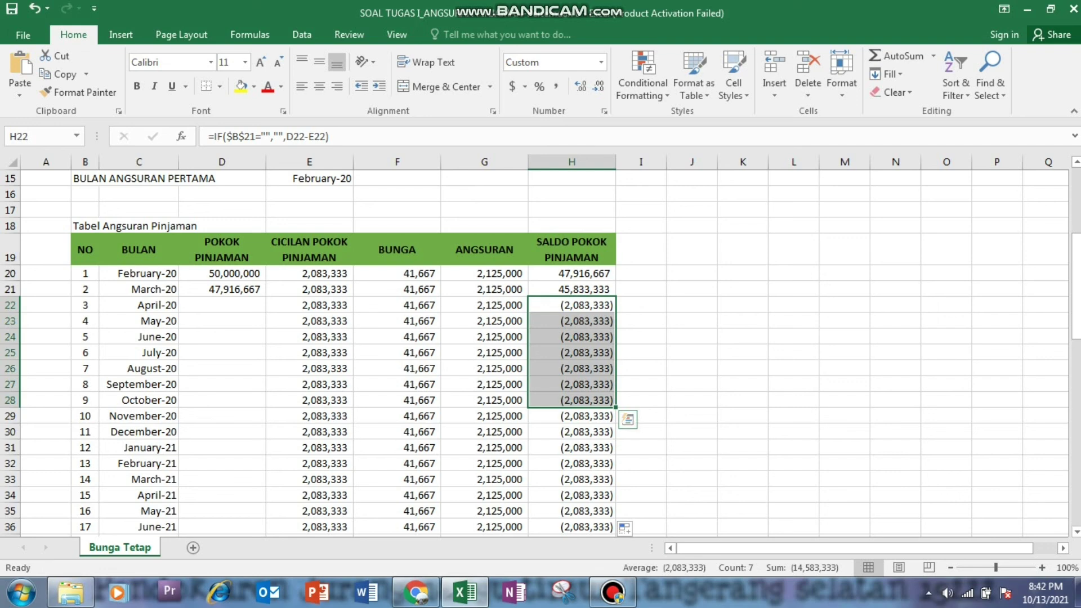
- Fill the D21 formula down the POKOK PINJAMAN column through row 49 and check the final loan balances
click(222, 290)
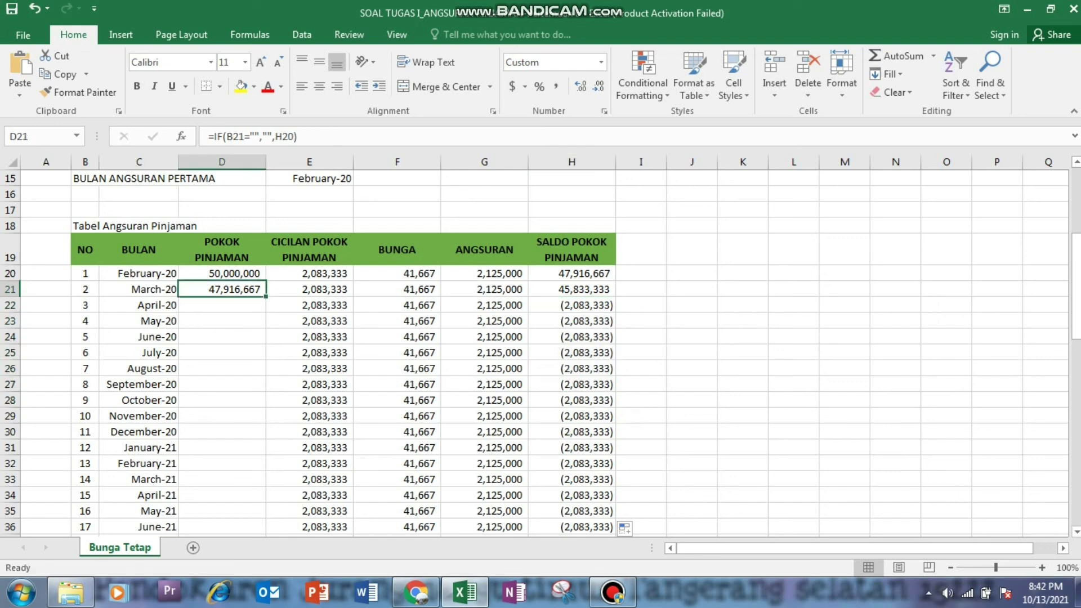
drag(266, 296, 265, 518)
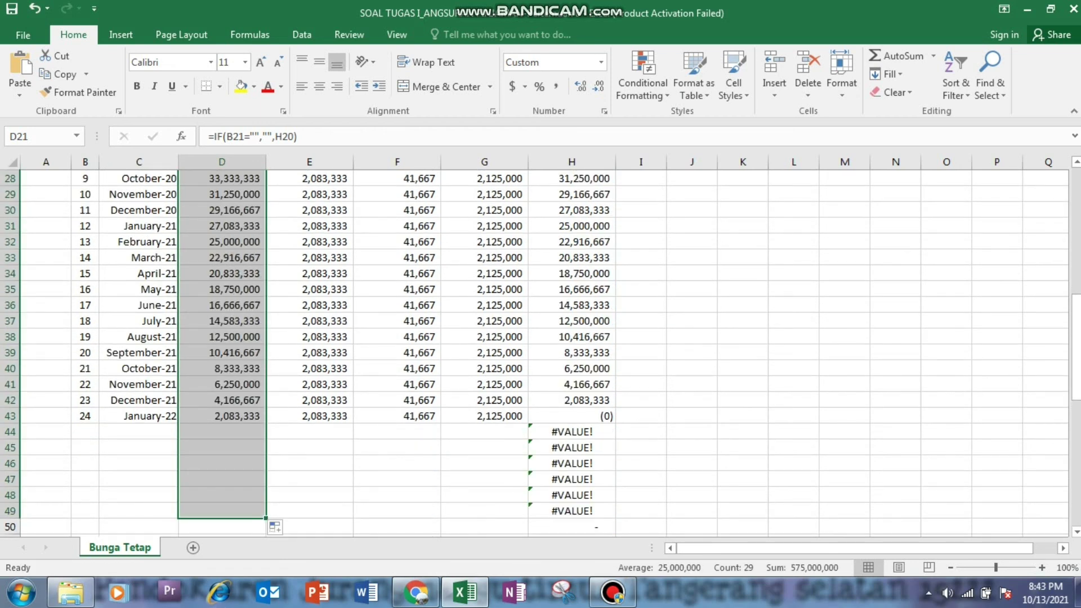
click(221, 432)
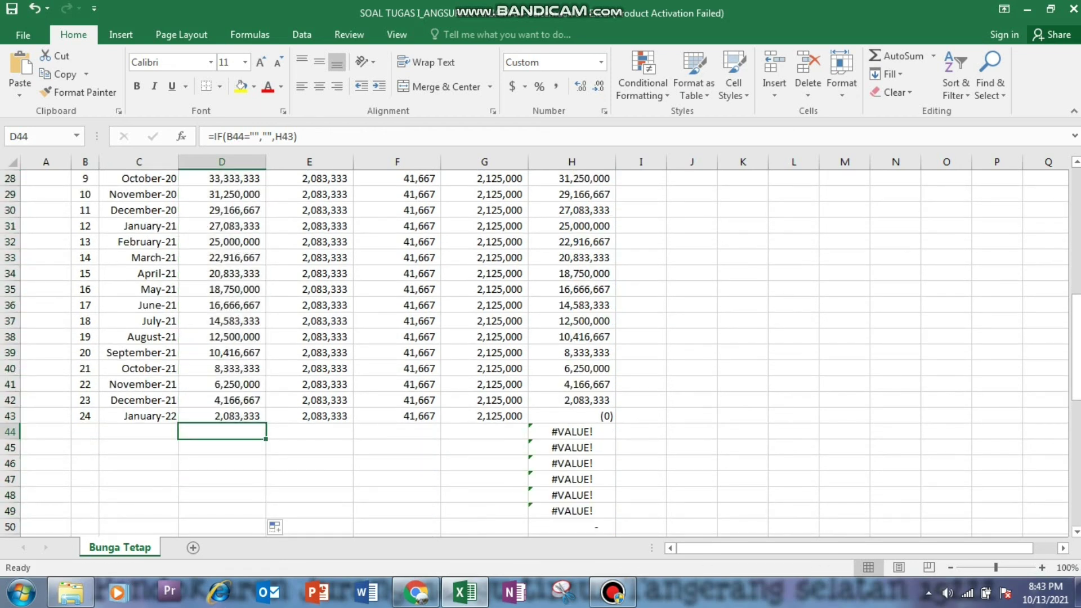
click(572, 400)
scroll(572, 400, up, 6)
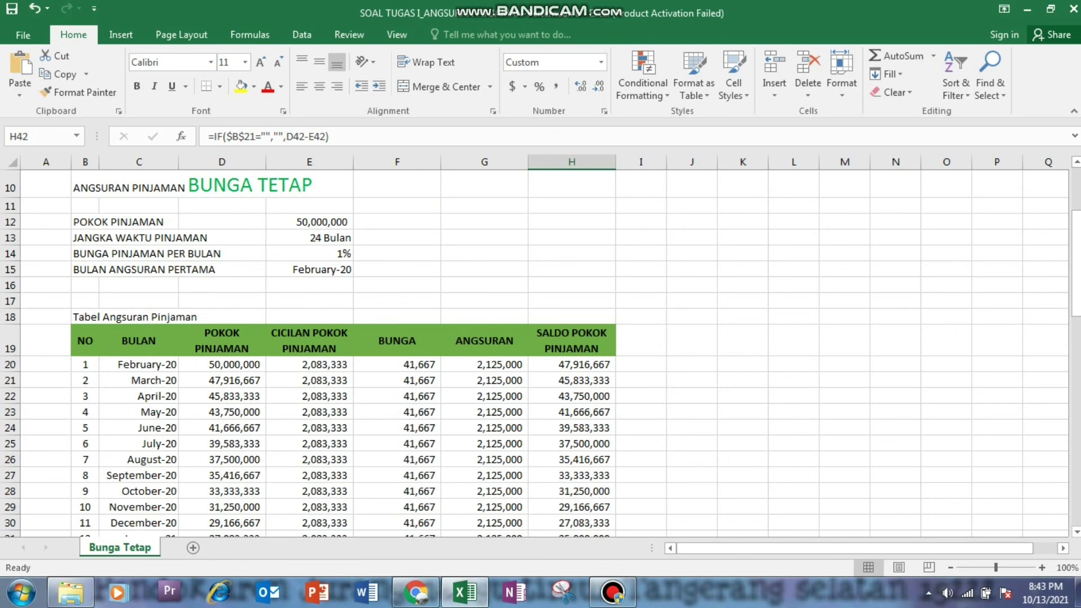
scroll(540, 353, down, 5)
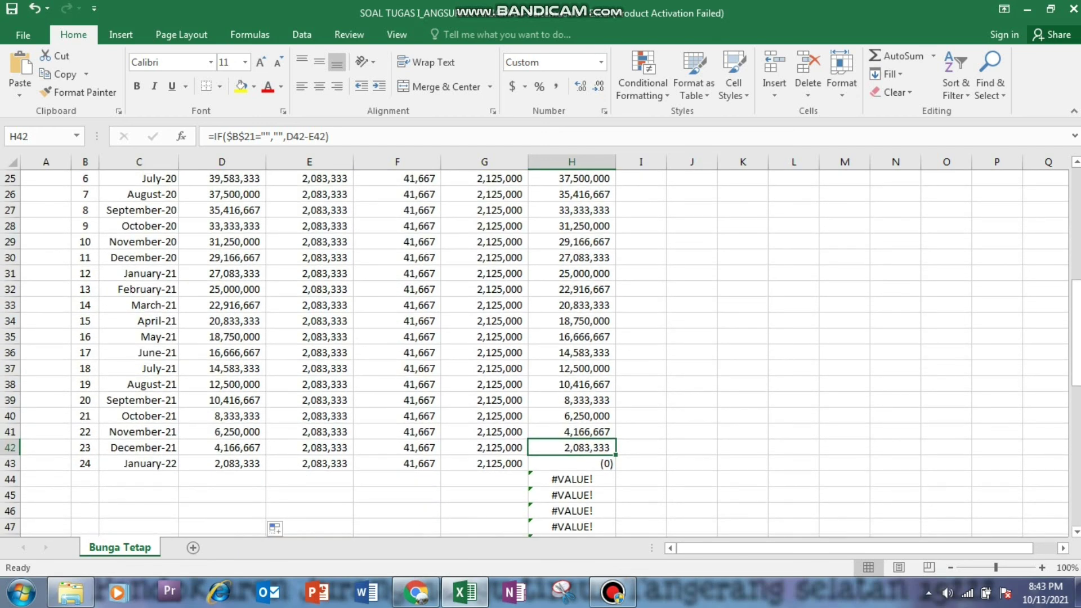
click(572, 463)
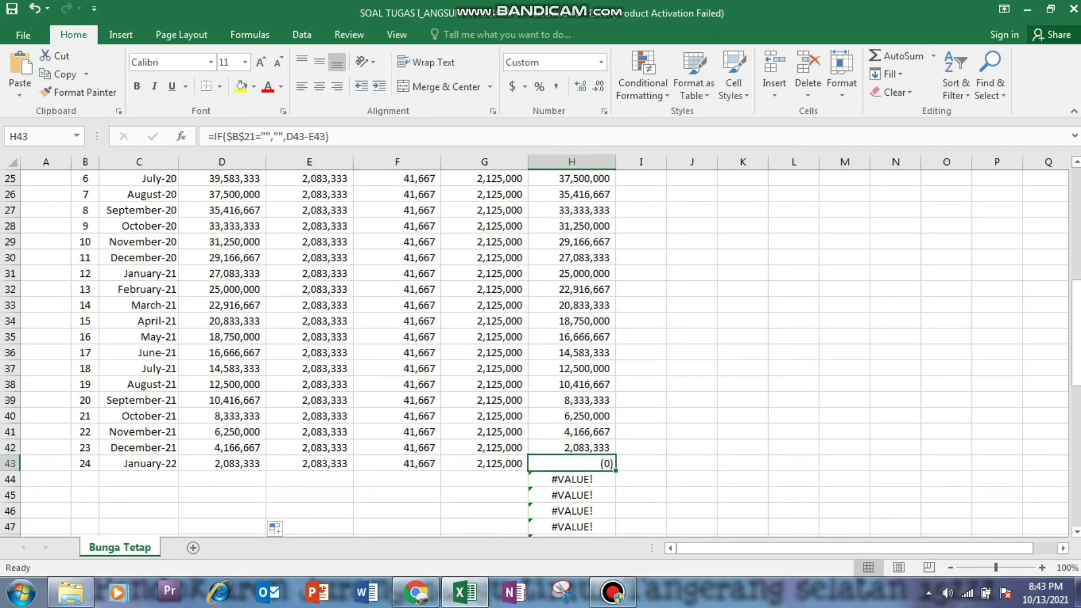
- Check the January-22 row and clear the surplus SALDO POKOK PINJAMAN formulas below it in H44:H53
click(85, 464)
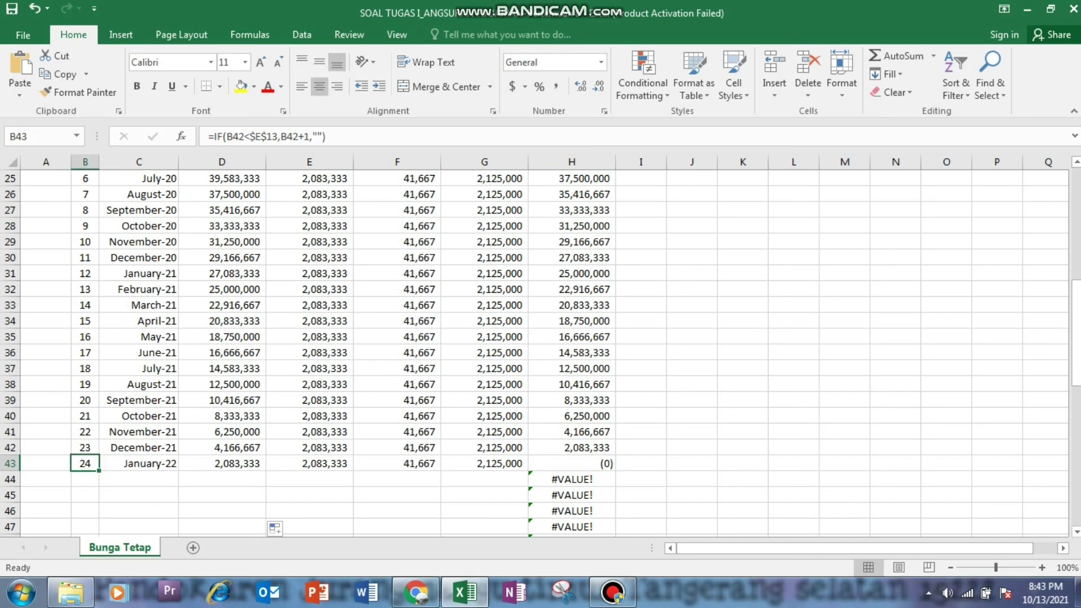
click(139, 463)
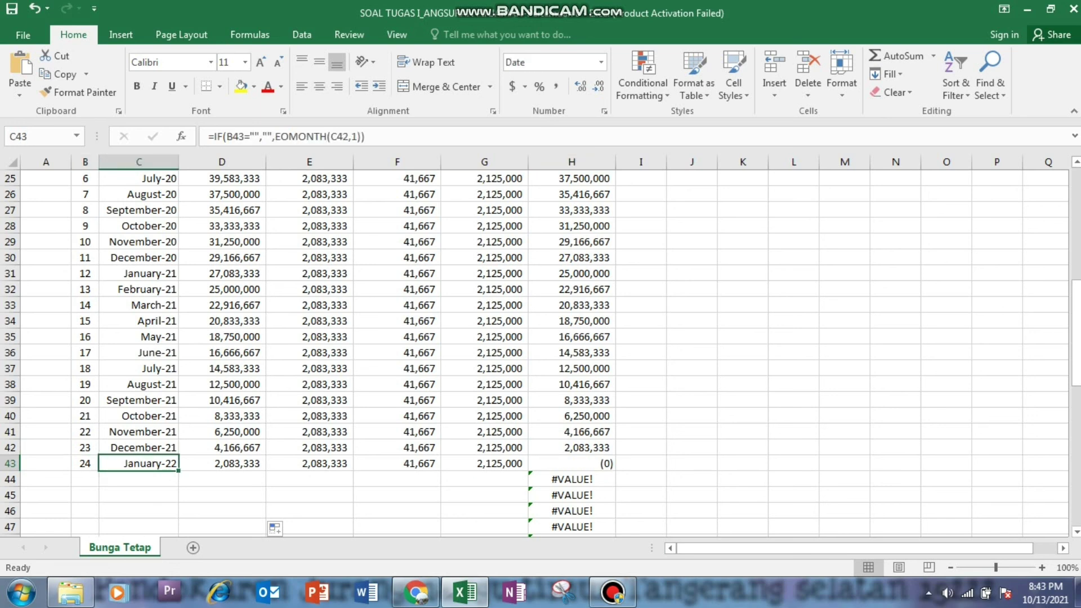
click(572, 464)
scroll(572, 464, down, 2)
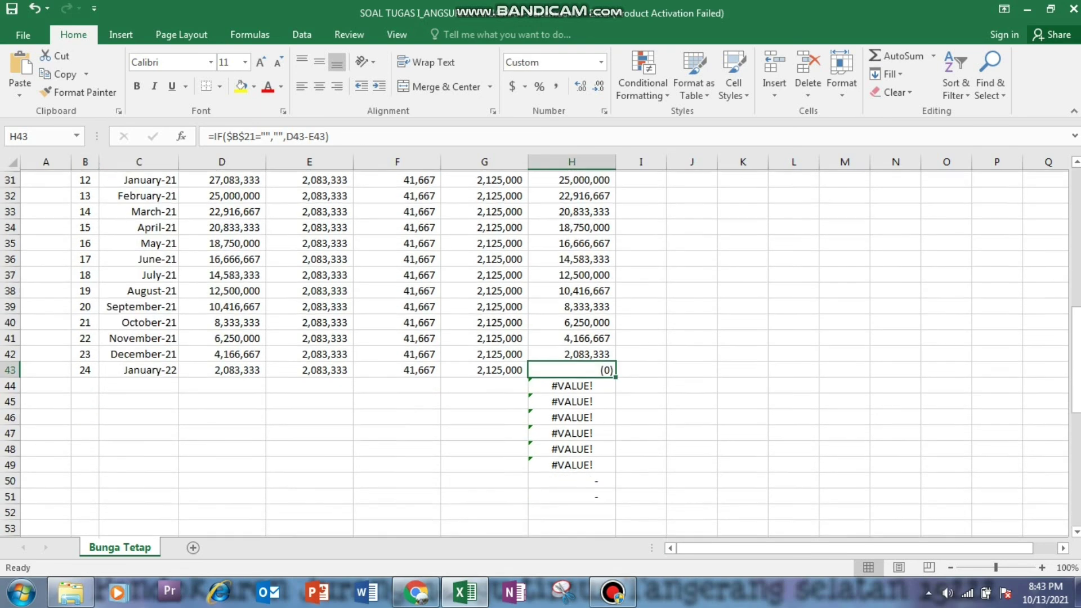
click(641, 384)
drag(572, 384, 572, 527)
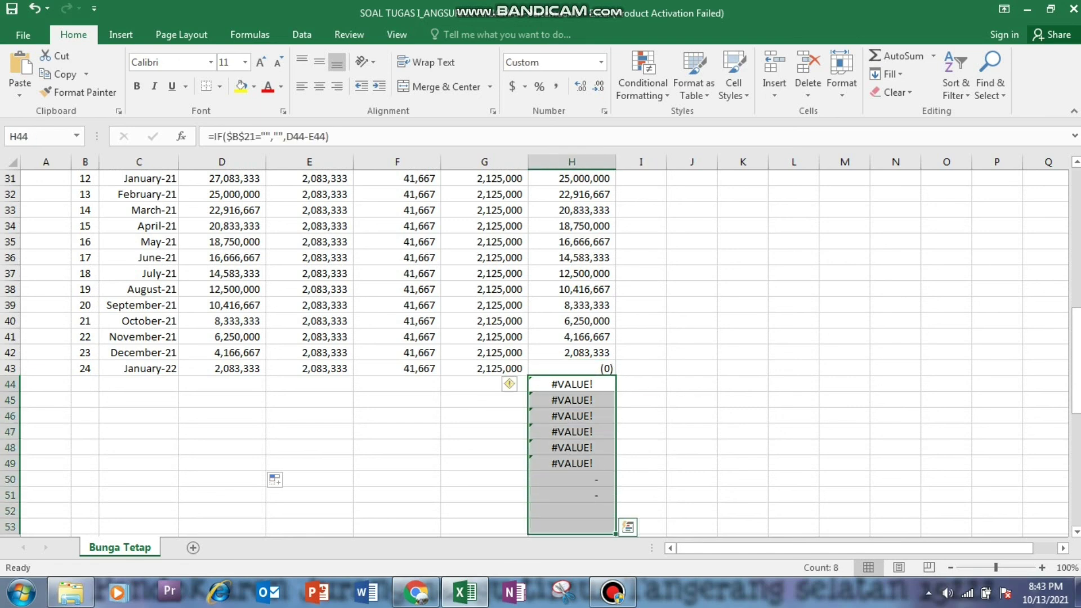
key(Delete)
click(484, 384)
- Examine the March-20 row's formulas and the SALDO POKOK PINJAMAN balances from row 21 down through row 42
scroll(484, 384, up, 7)
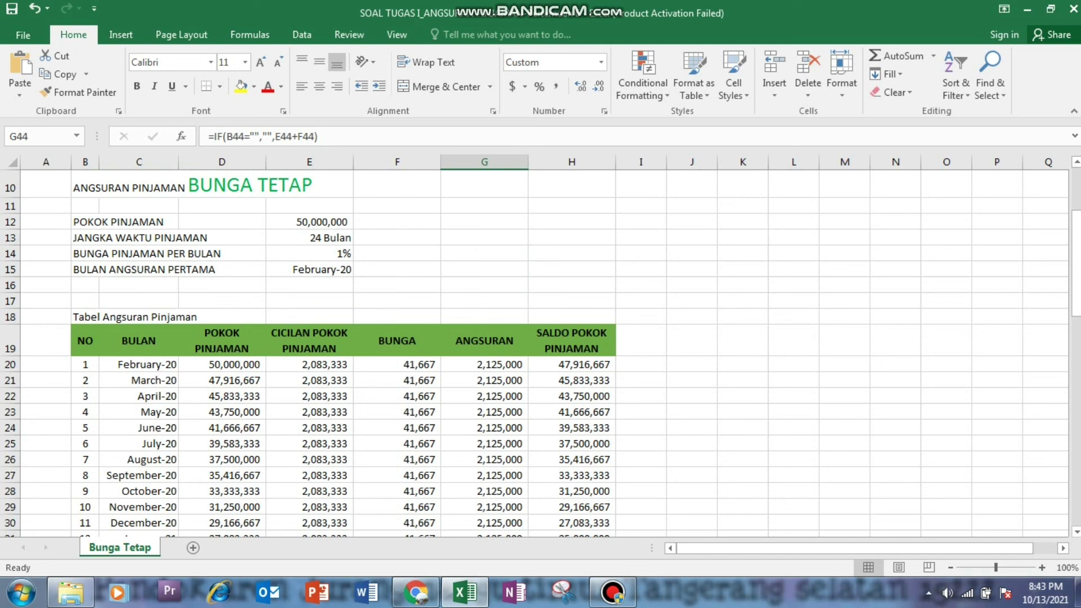
click(222, 381)
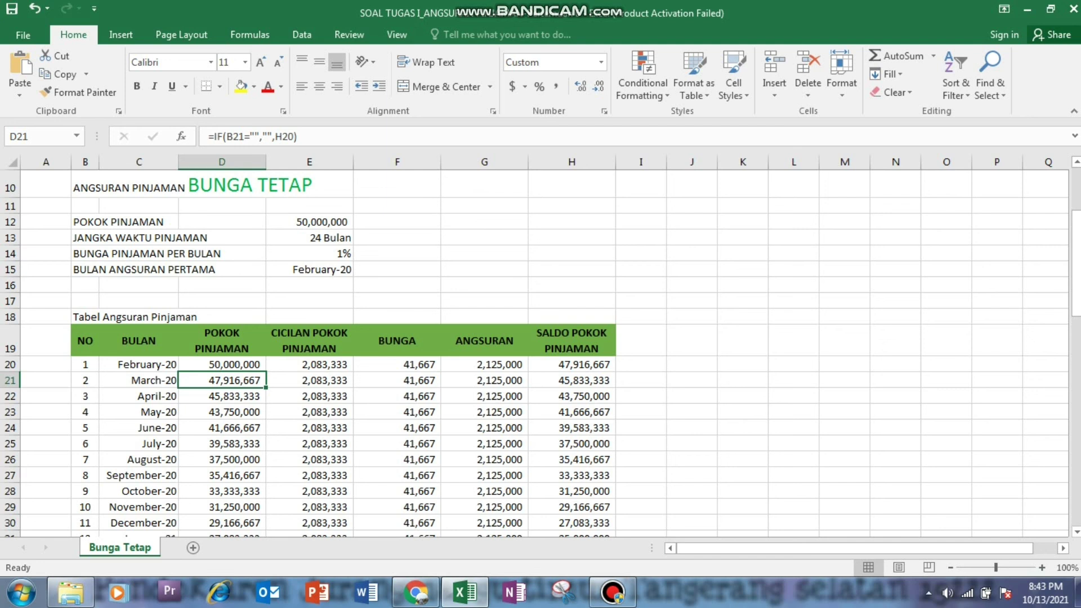
drag(85, 381, 571, 381)
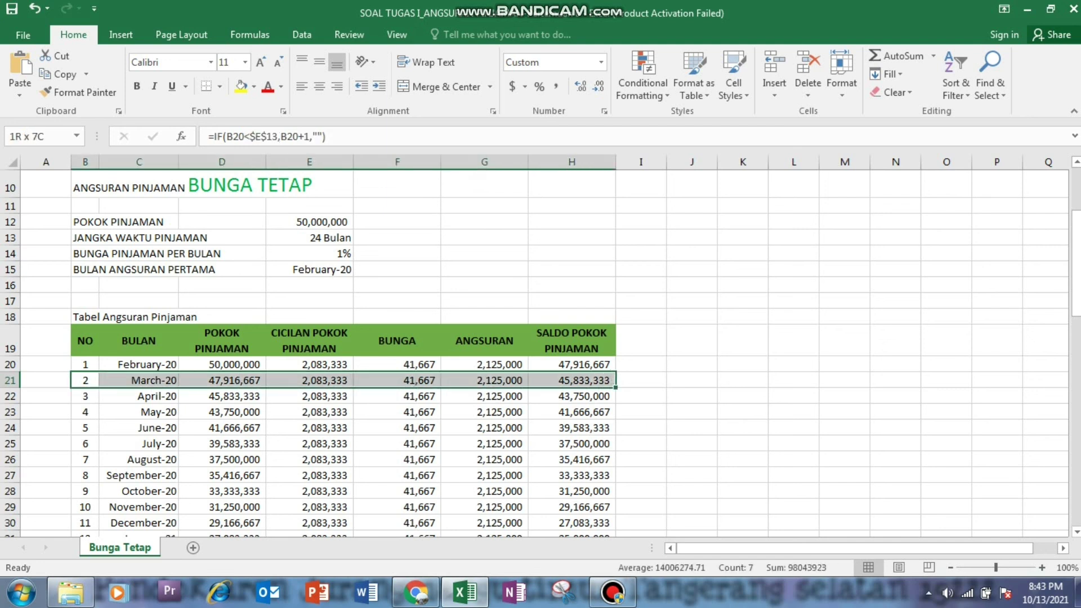
click(571, 381)
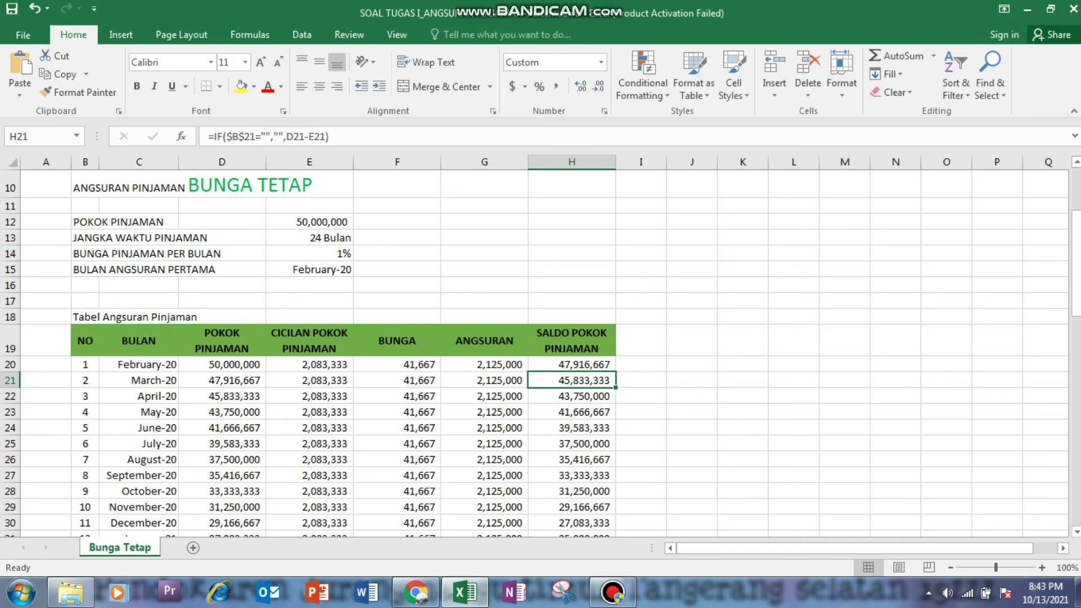
key(Down)
key(Down)
key(Down)
key(Down)
key(Down)
key(Down)
key(Down)
key(Down)
key(Down)
key(Down)
key(Down)
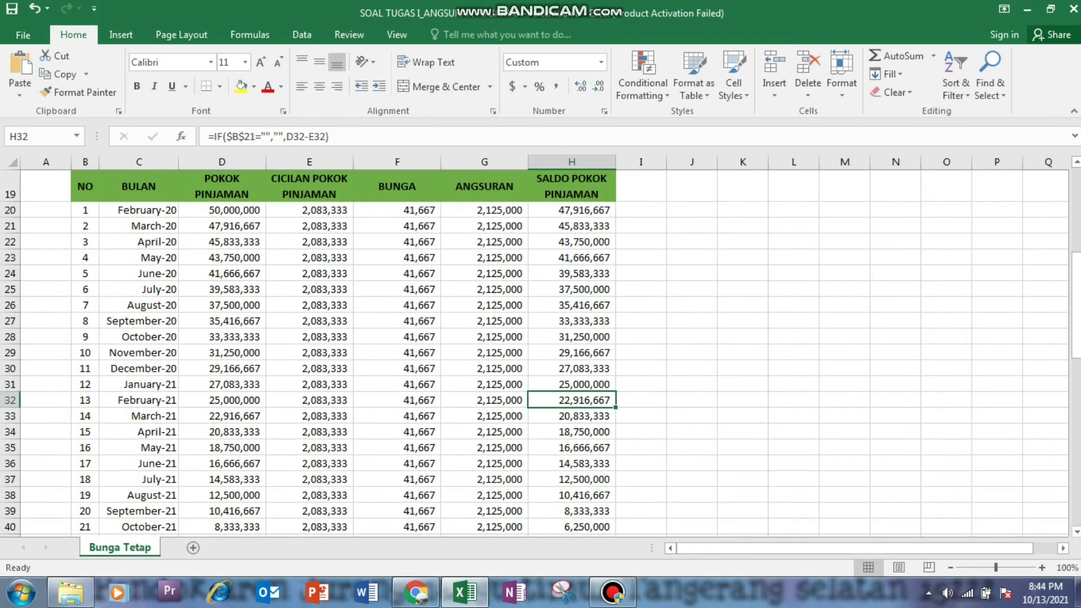
key(Down)
key(Down)
key(Down)
key(Down)
key(Down)
key(Down)
key(Down)
key(Down)
key(Down)
key(Down)
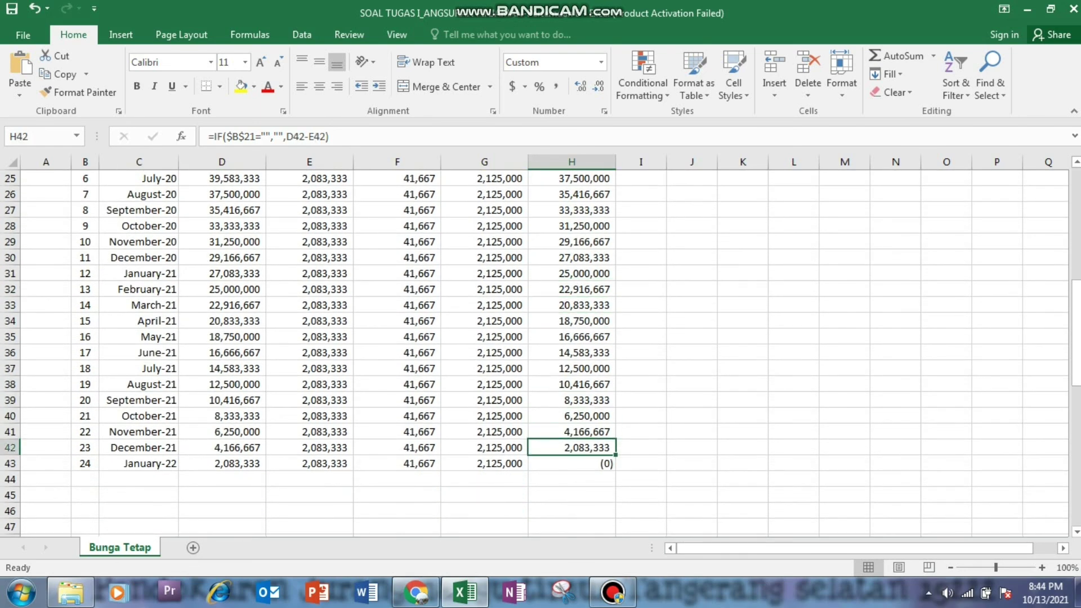
key(Left)
- Review the task instructions, the loan data and the whole Bunga Tetap instalment table through January-22
scroll(541, 349, up, 6)
scroll(541, 349, up, 2)
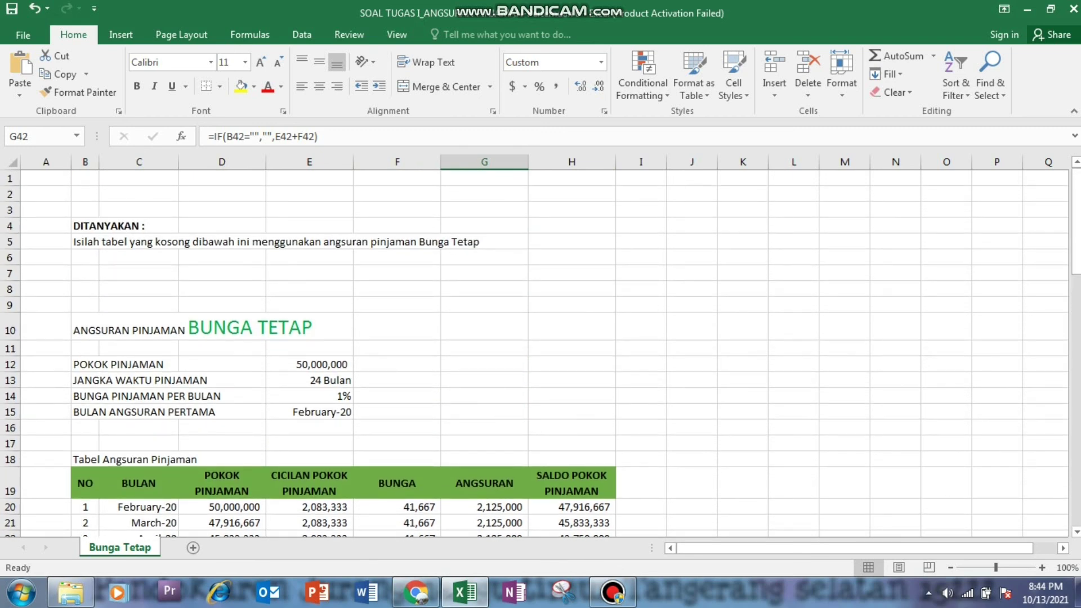
scroll(541, 349, down, 1)
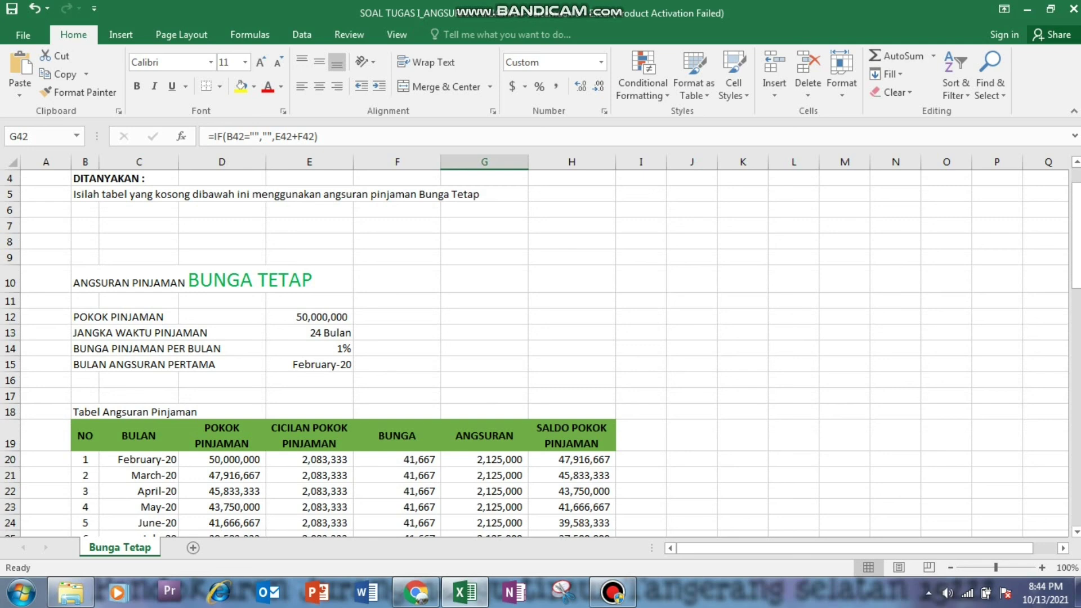
scroll(541, 349, down, 3)
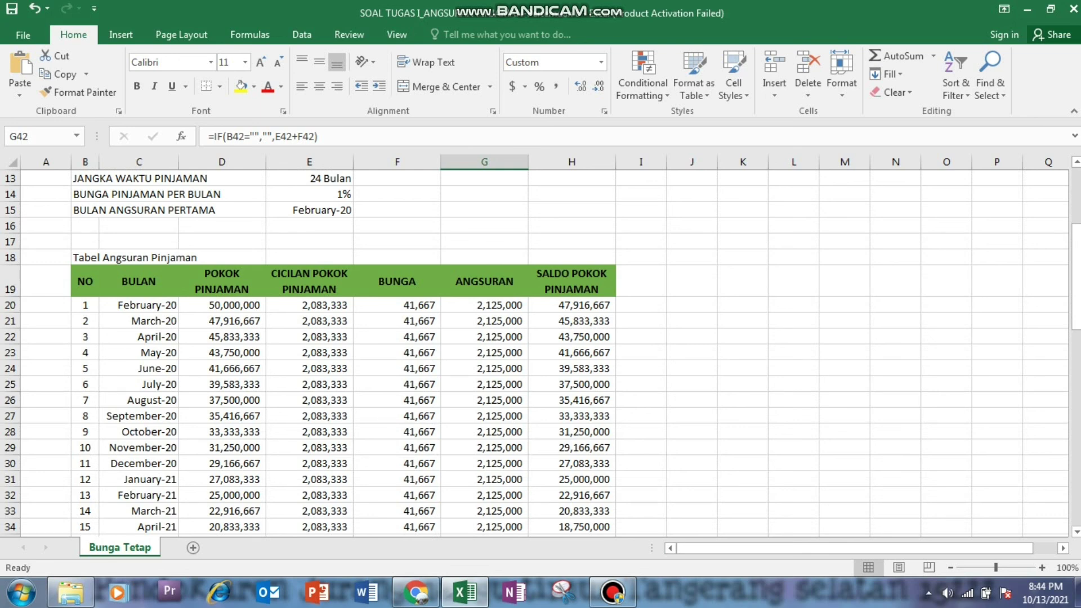
scroll(540, 349, up, 3)
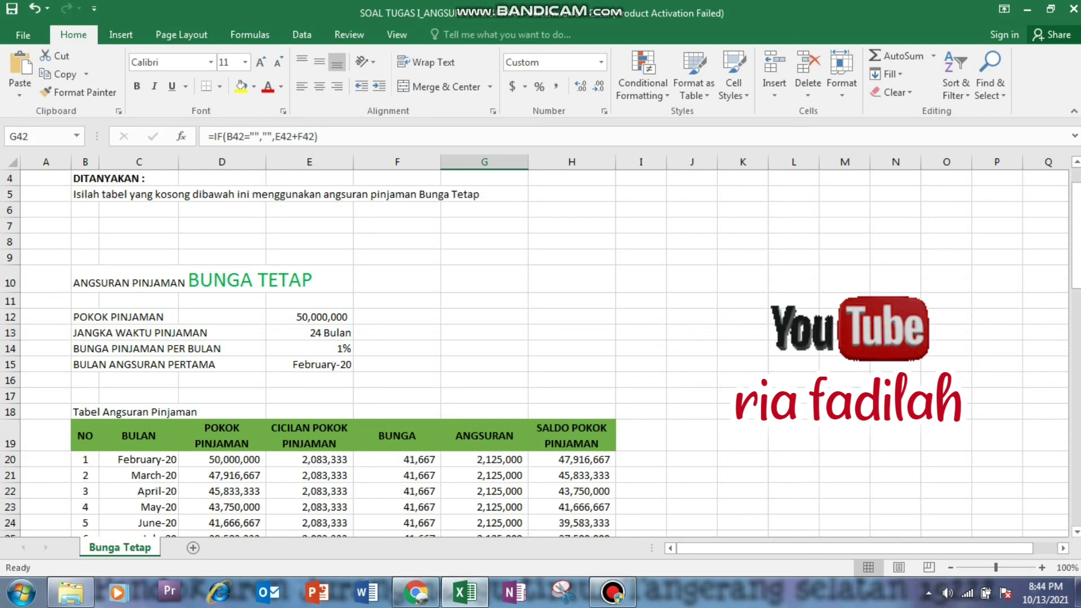
scroll(540, 349, down, 8)
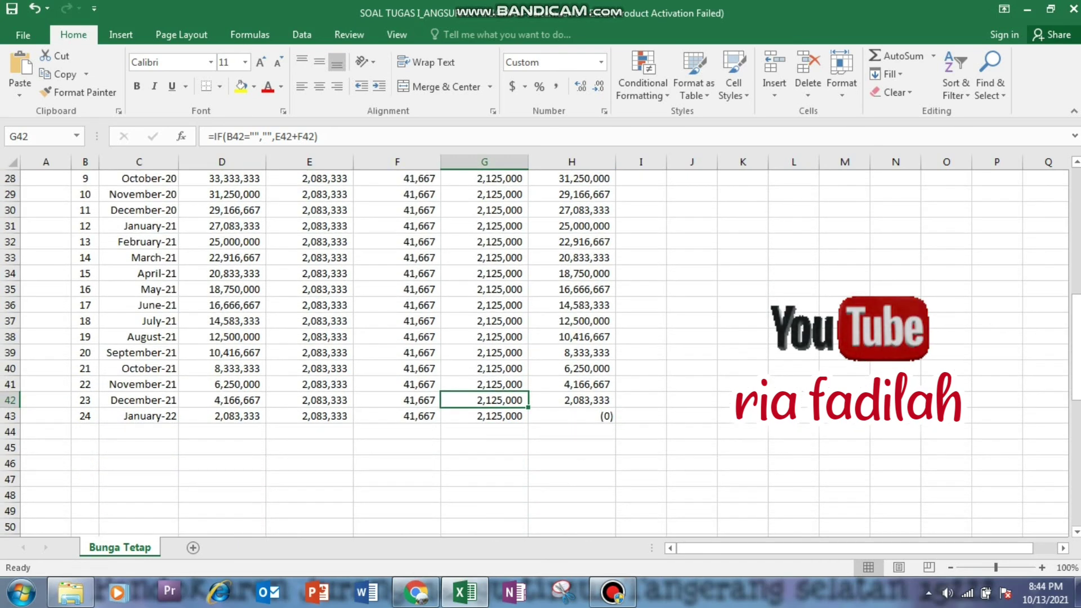
scroll(540, 349, up, 7)
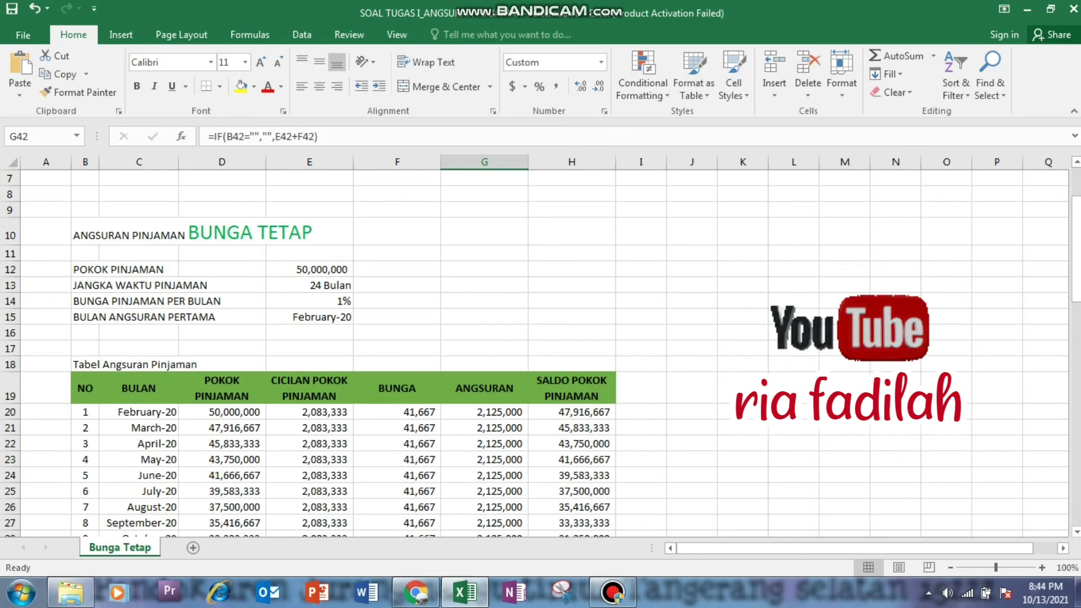
scroll(540, 349, up, 2)
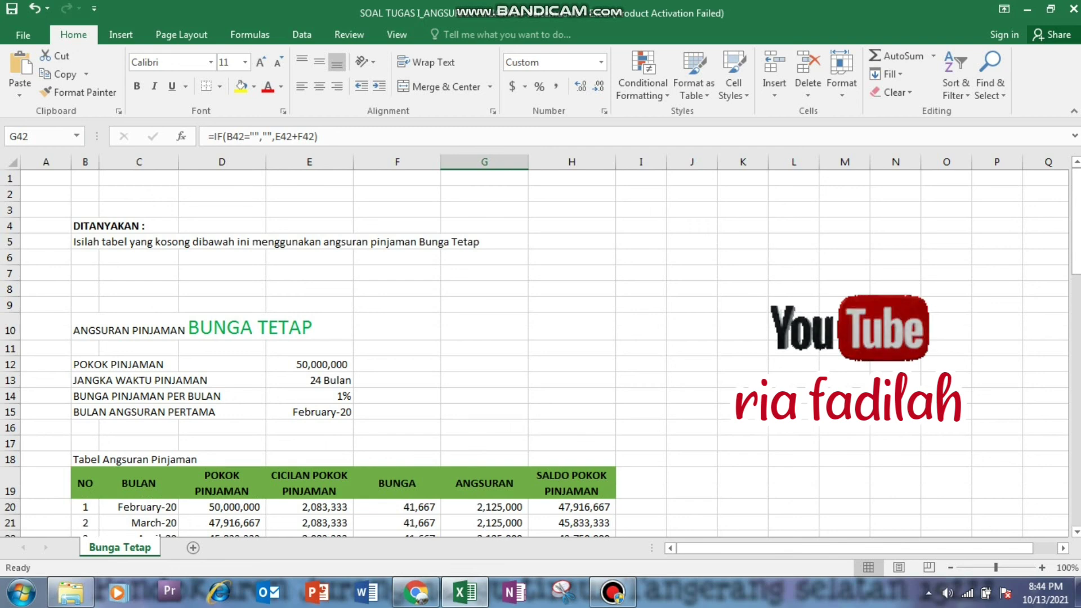